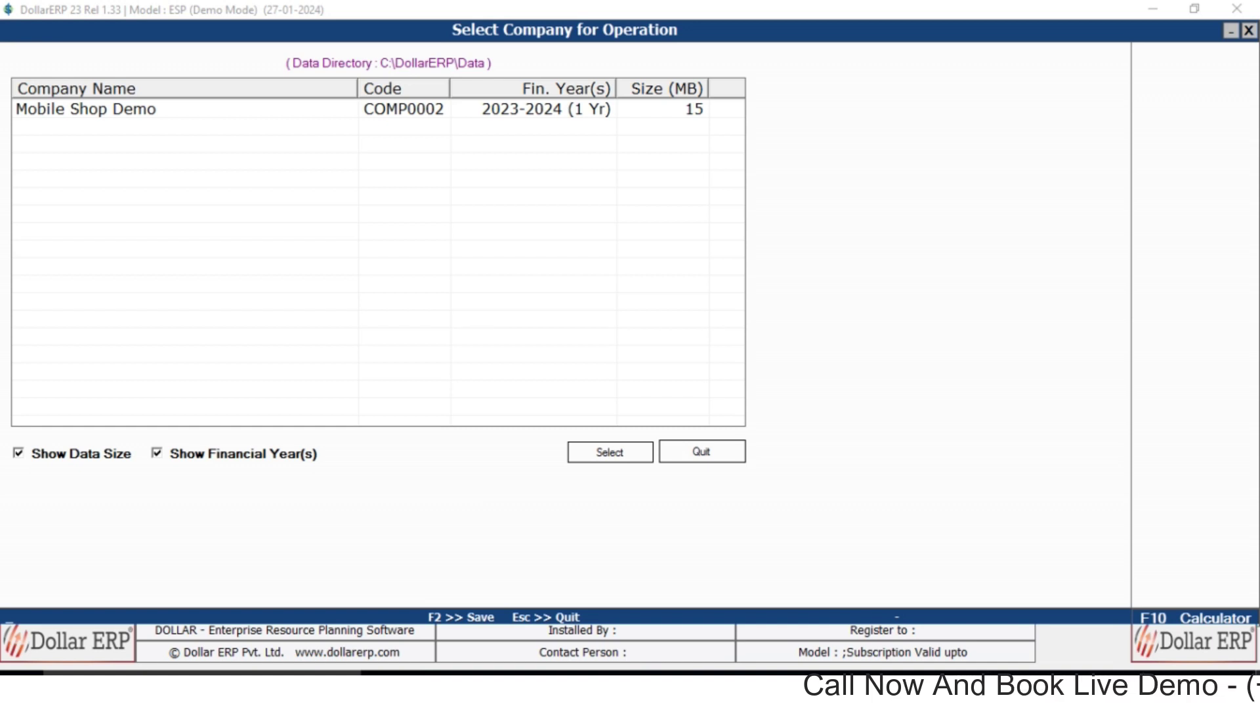
Open the Mobile Shop Demo company and log in with the user name and password.
key(Return)
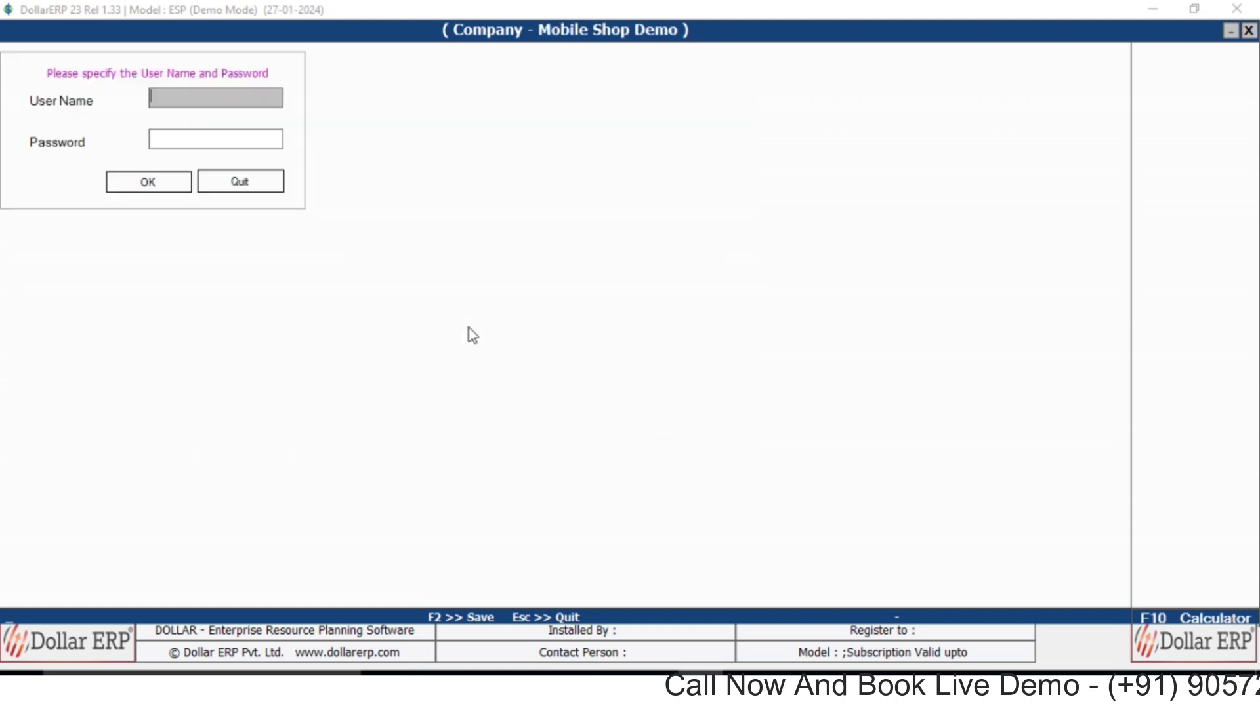
text(A)
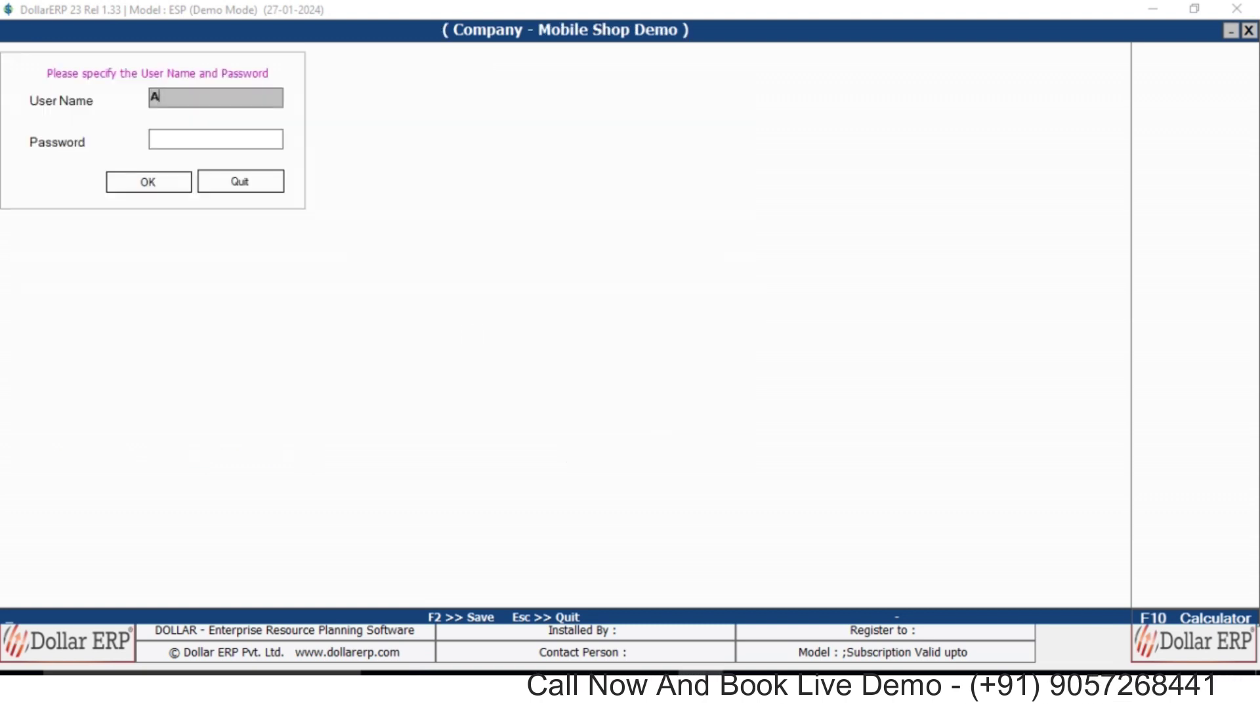
key(Return)
text(A)
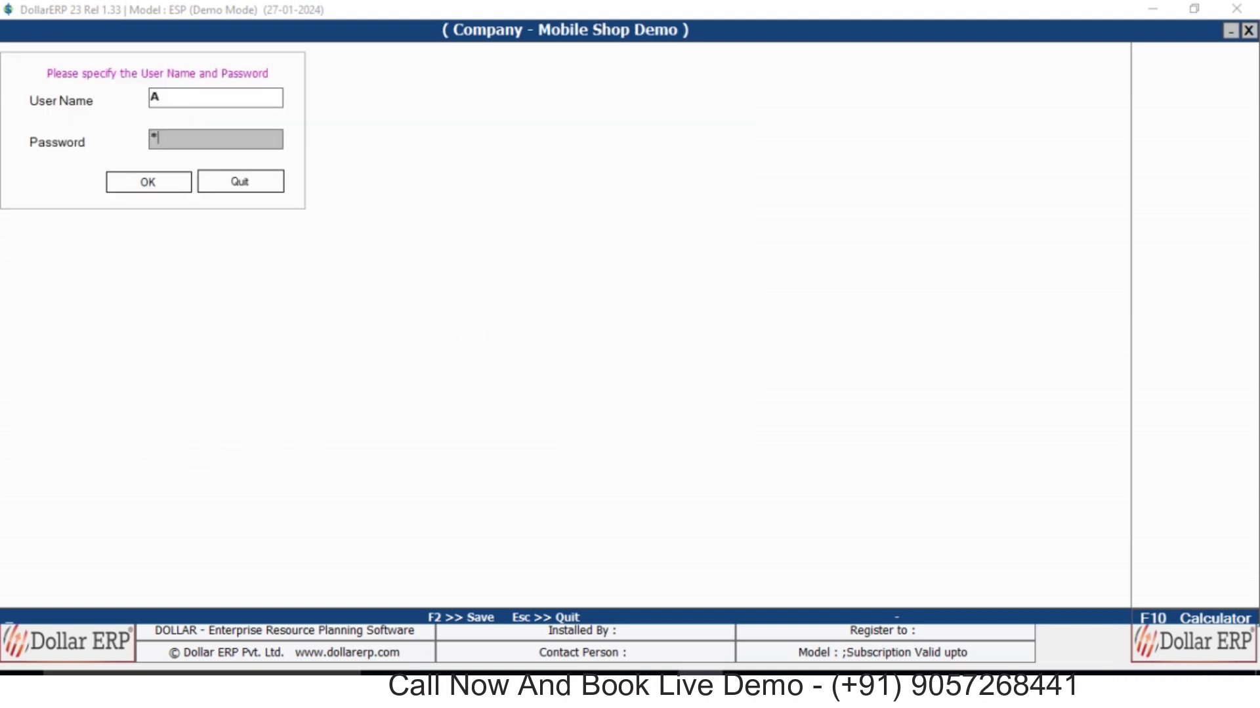
key(Return)
key(Return)
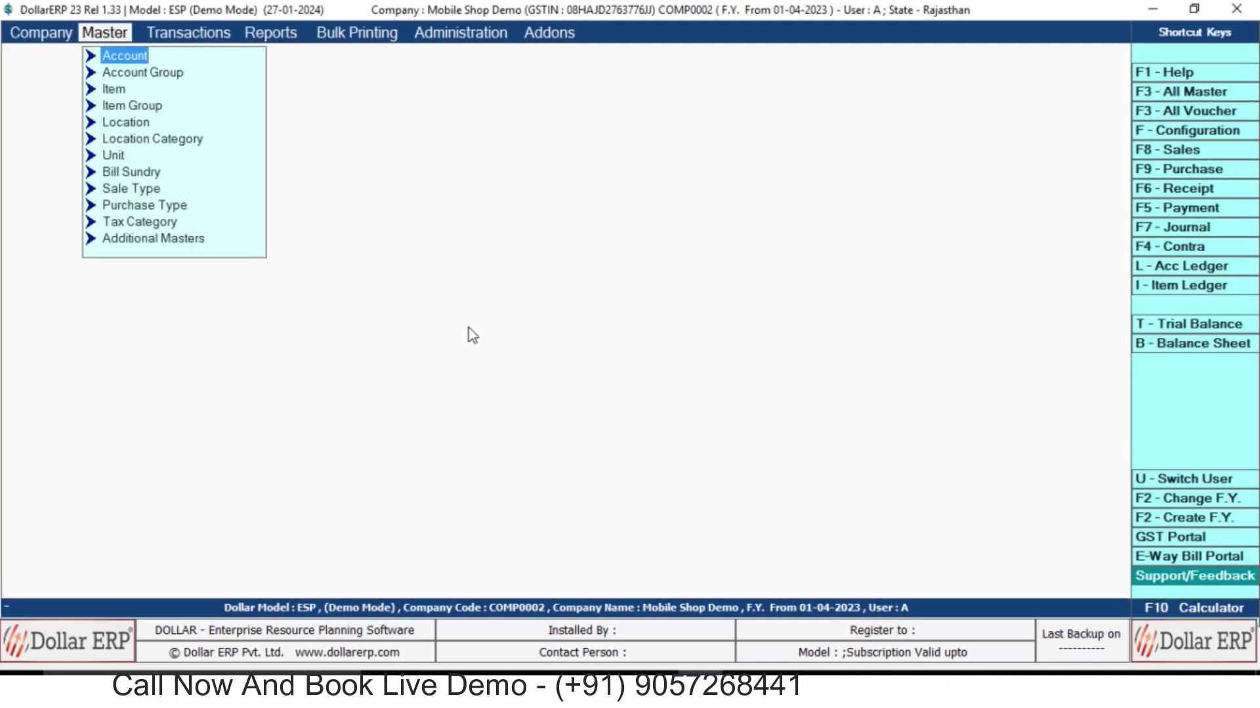
Browse the Master, Transactions and Reports menus, including the report categories.
key(Right)
key(Left)
key(Right)
key(Left)
key(Right)
key(Right)
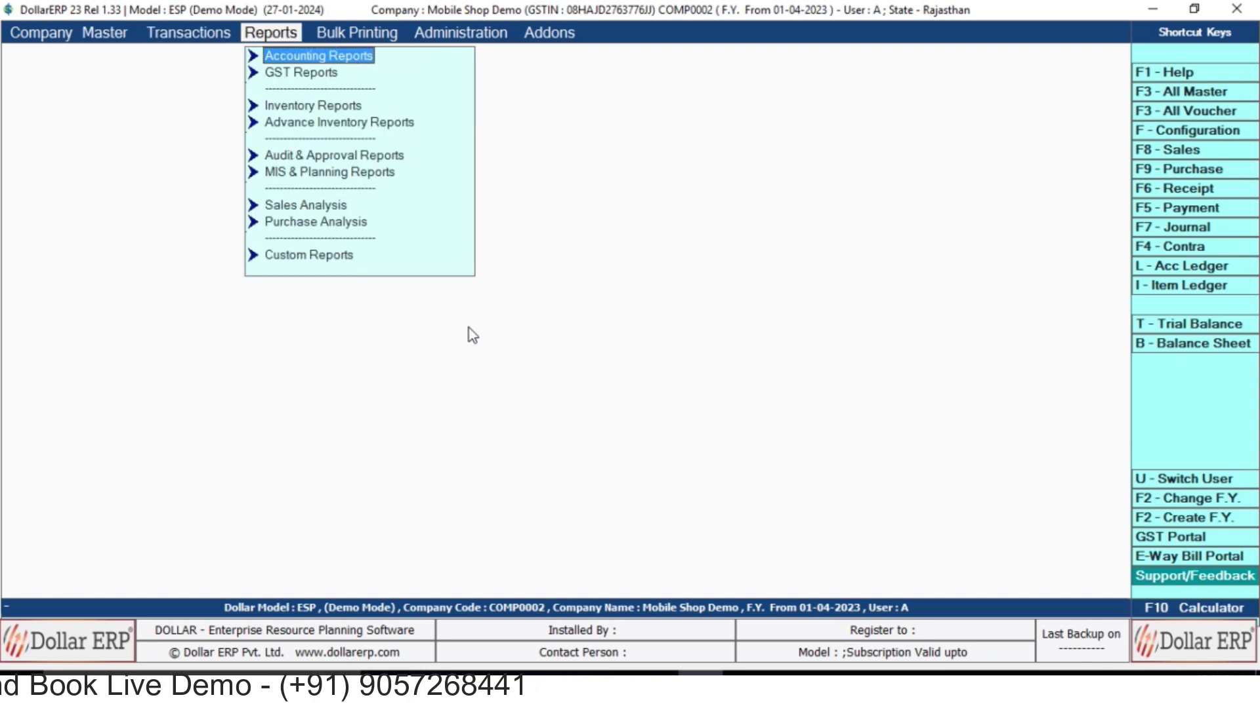
key(Down)
key(Down)
key(Up)
key(Up)
key(Left)
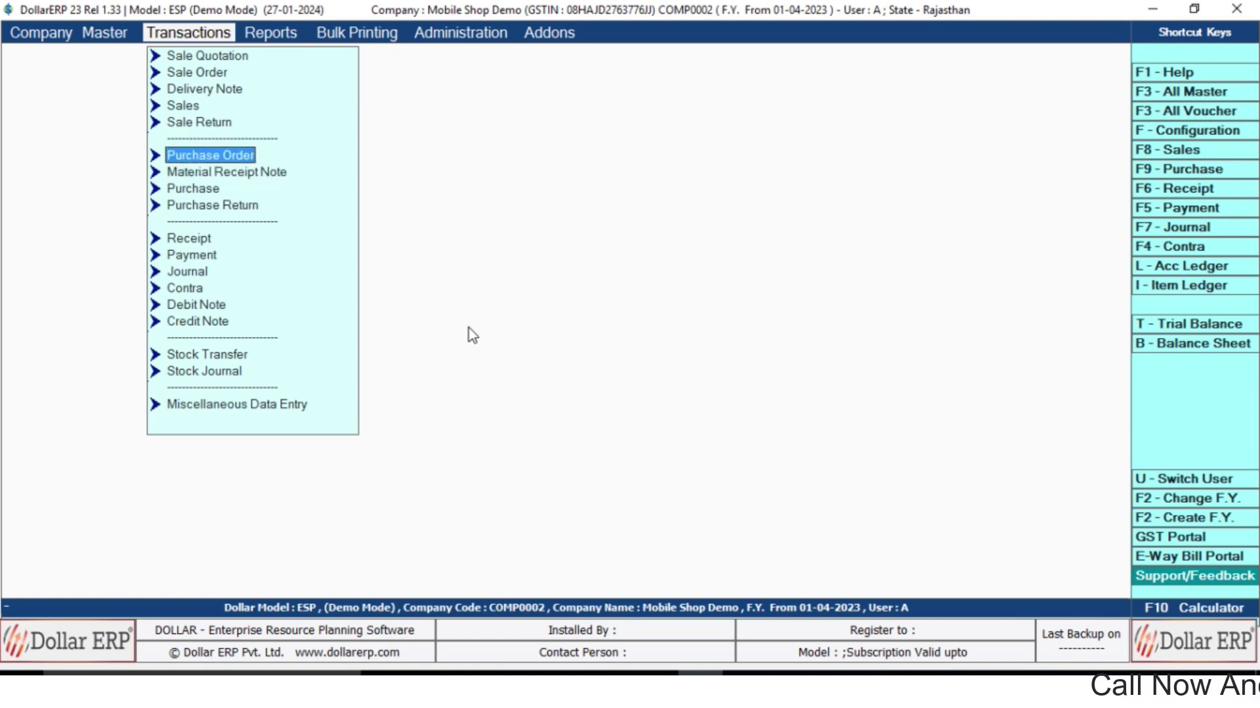
key(Left)
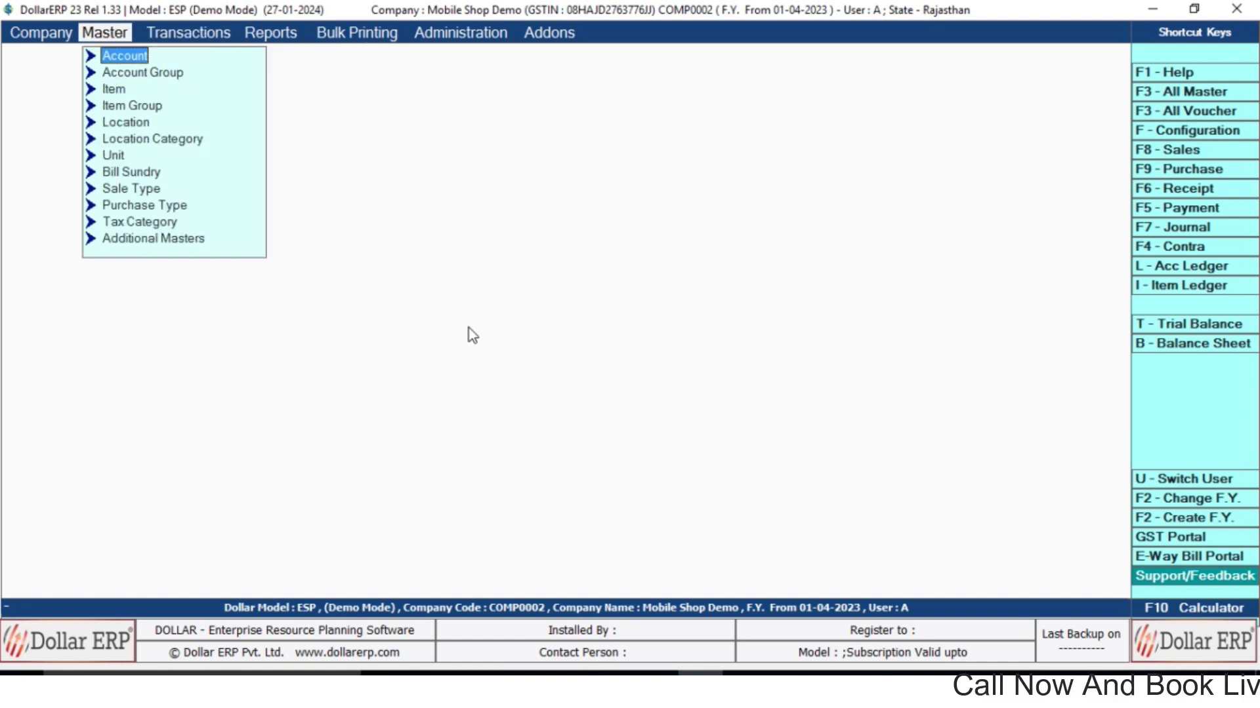
key(Down)
key(Down)
key(Up)
key(Down)
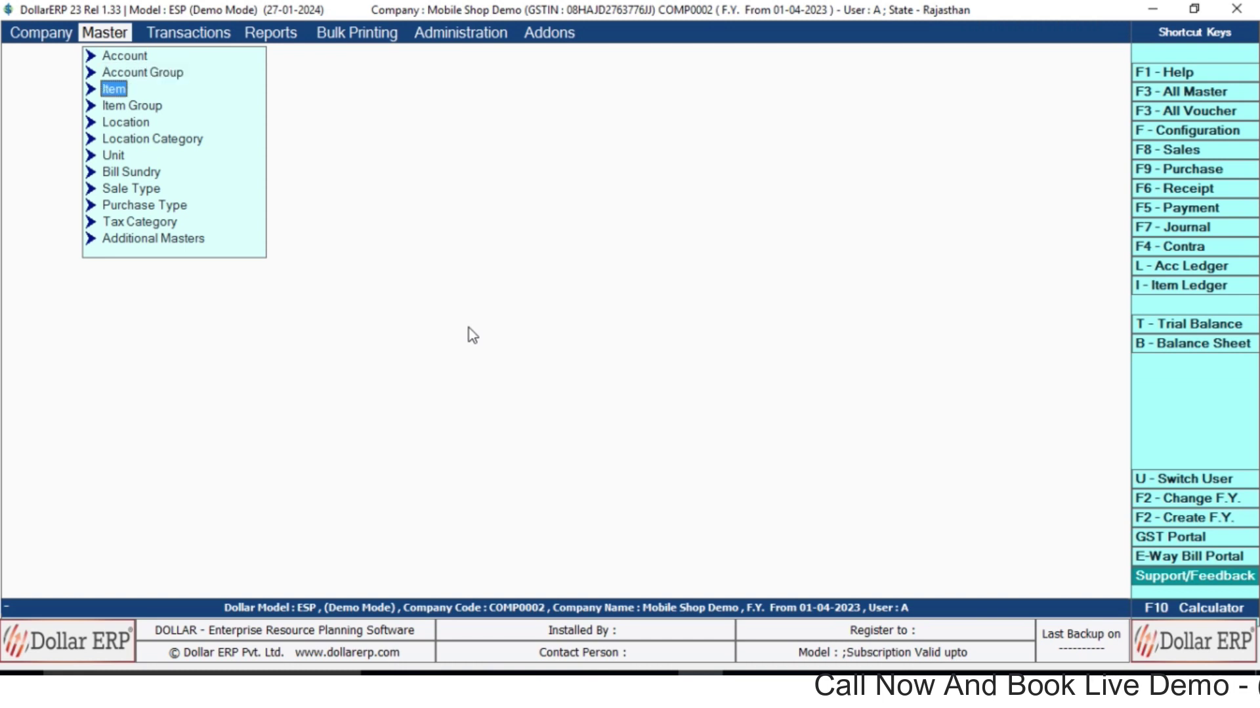
key(Return)
key(Down)
key(Down)
key(Up)
key(Up)
key(Down)
key(Up)
key(Down)
key(Down)
key(Up)
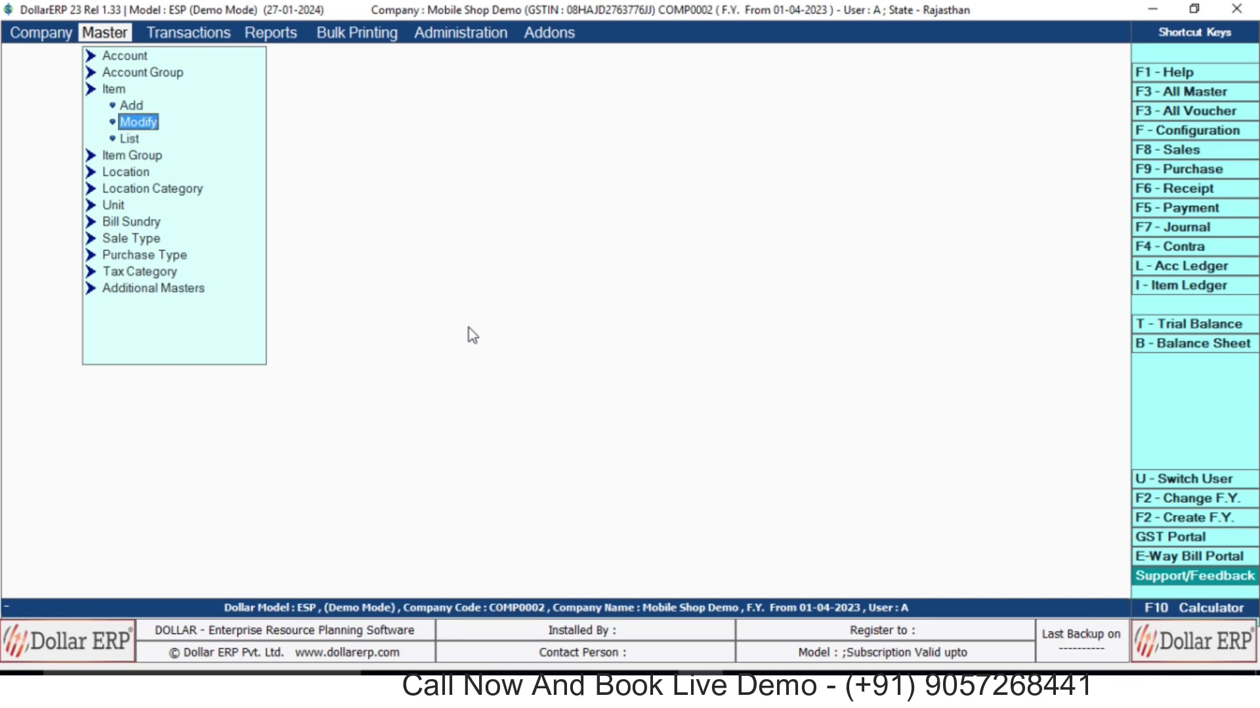
key(Up)
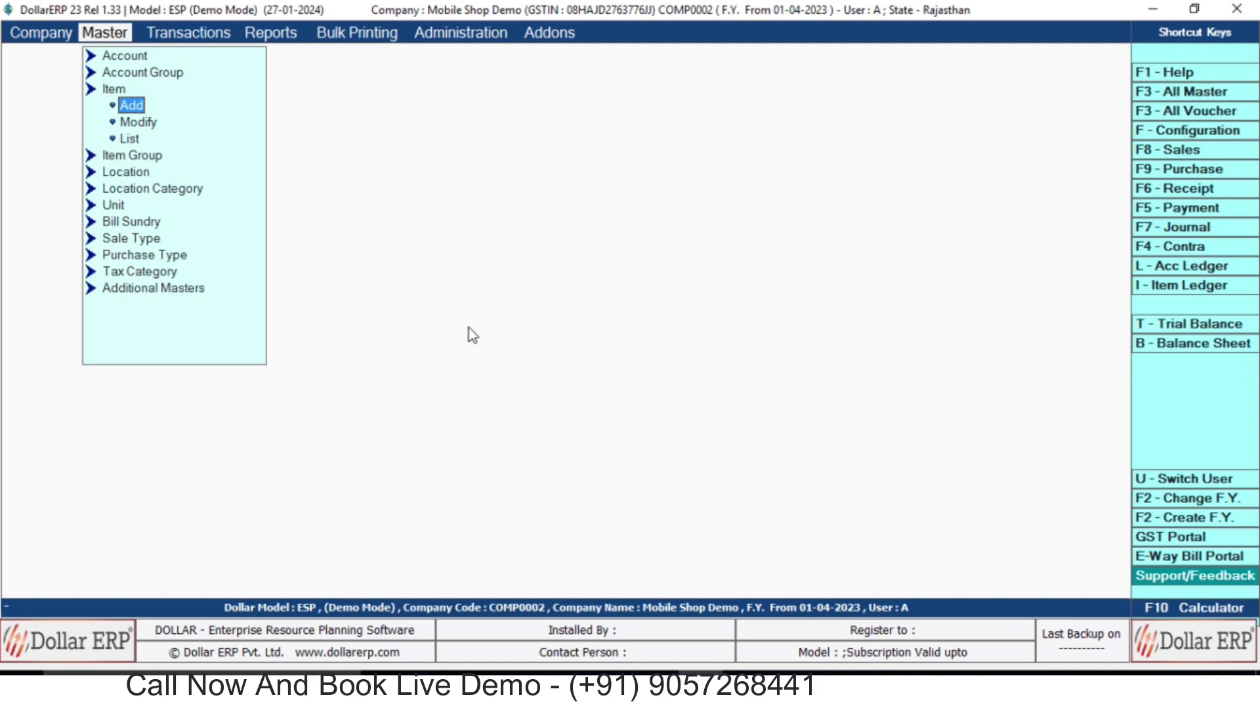
key(Down)
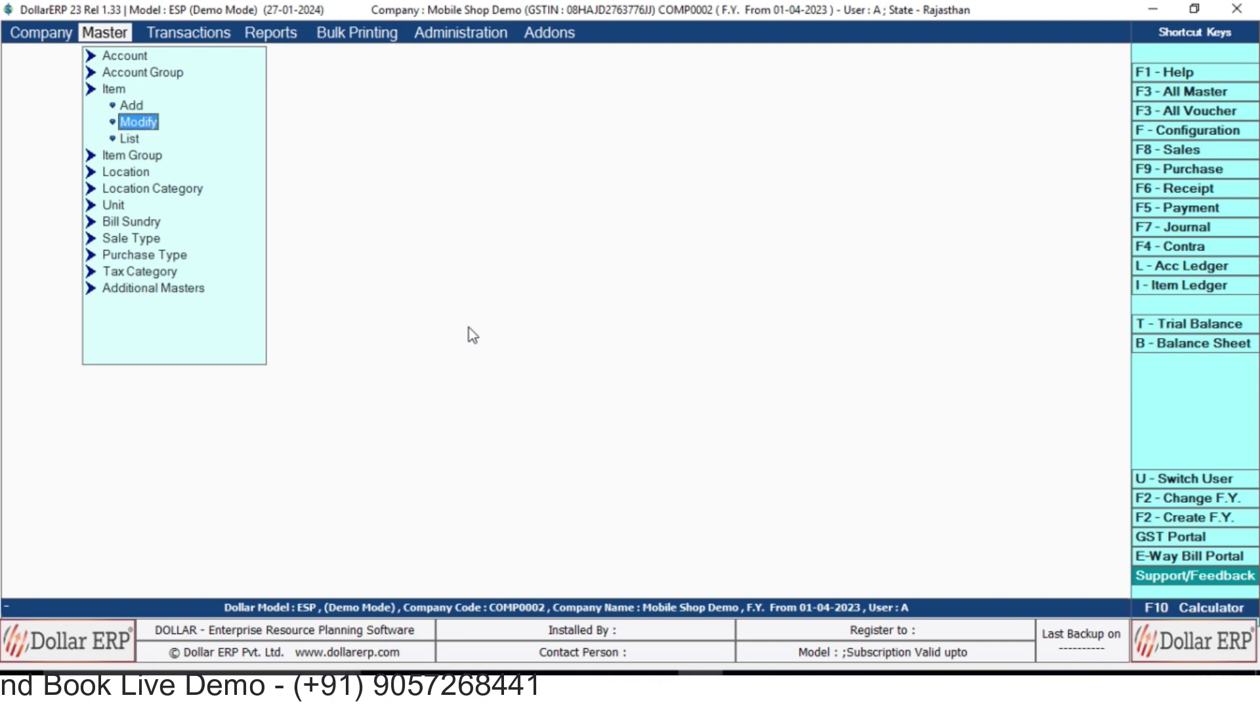
key(Return)
key(Down)
key(Up)
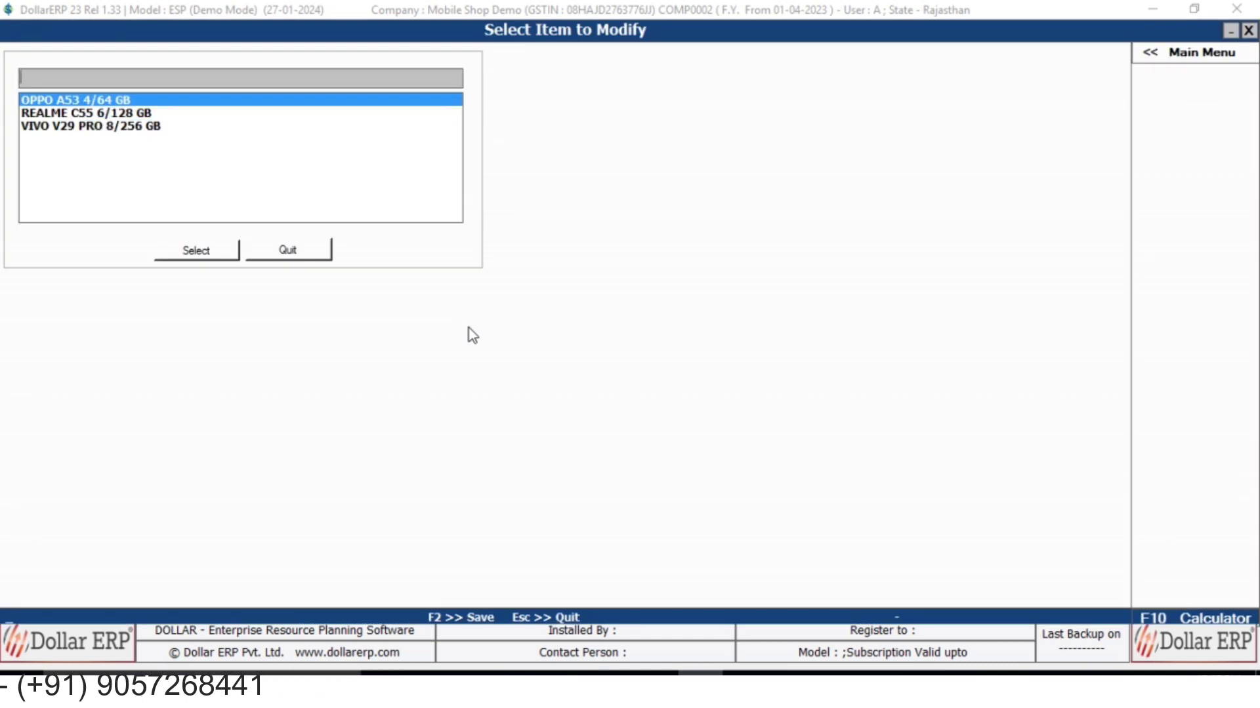
key(Escape)
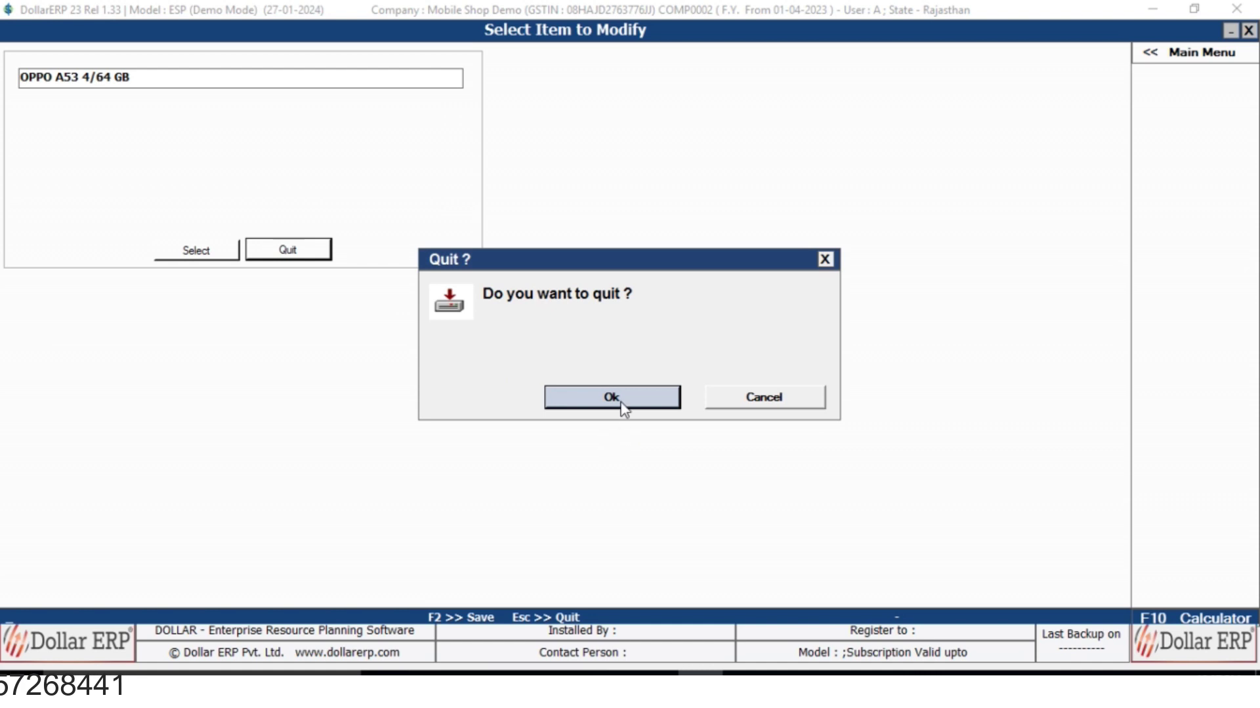
click(622, 406)
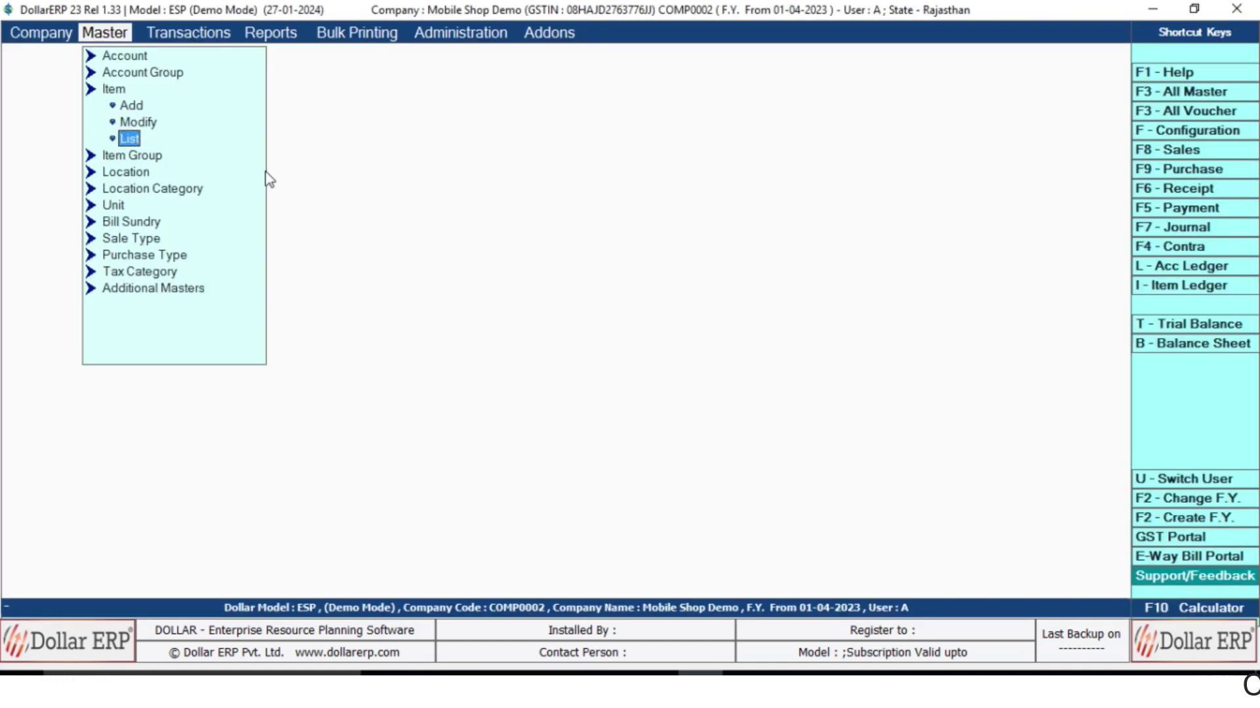
key(Return)
key(Return)
key(Return)
key(Return)
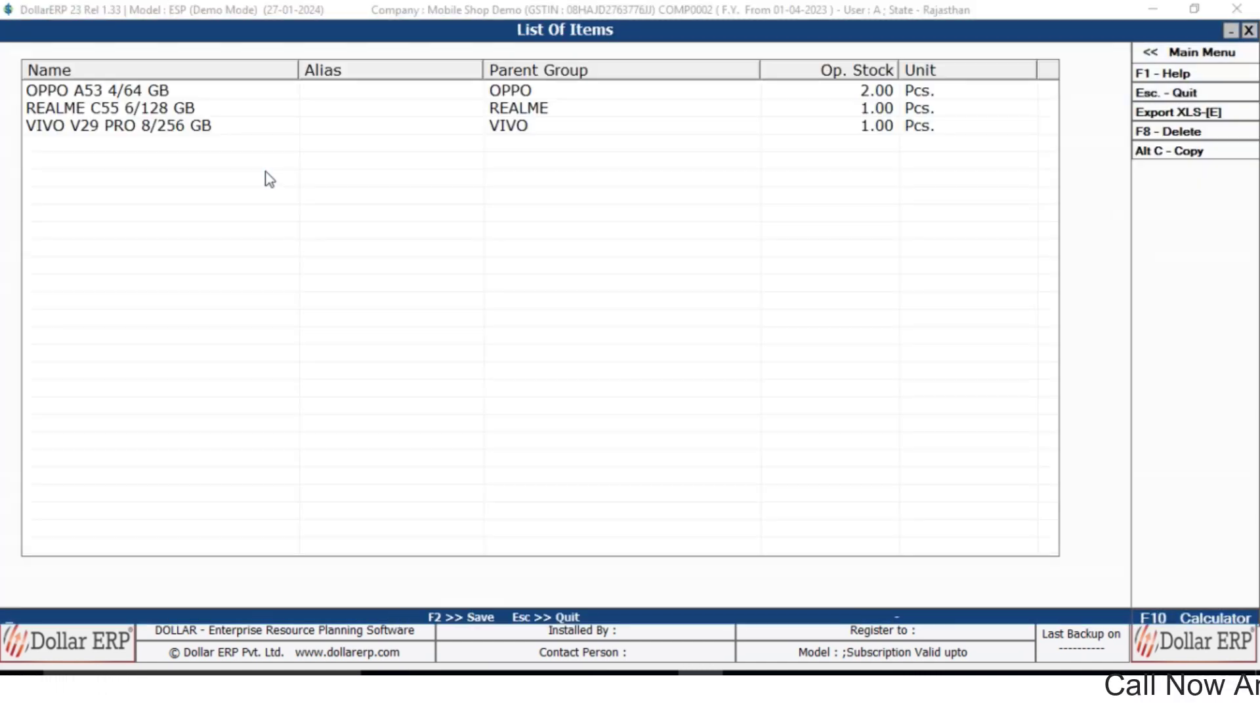
key(Down)
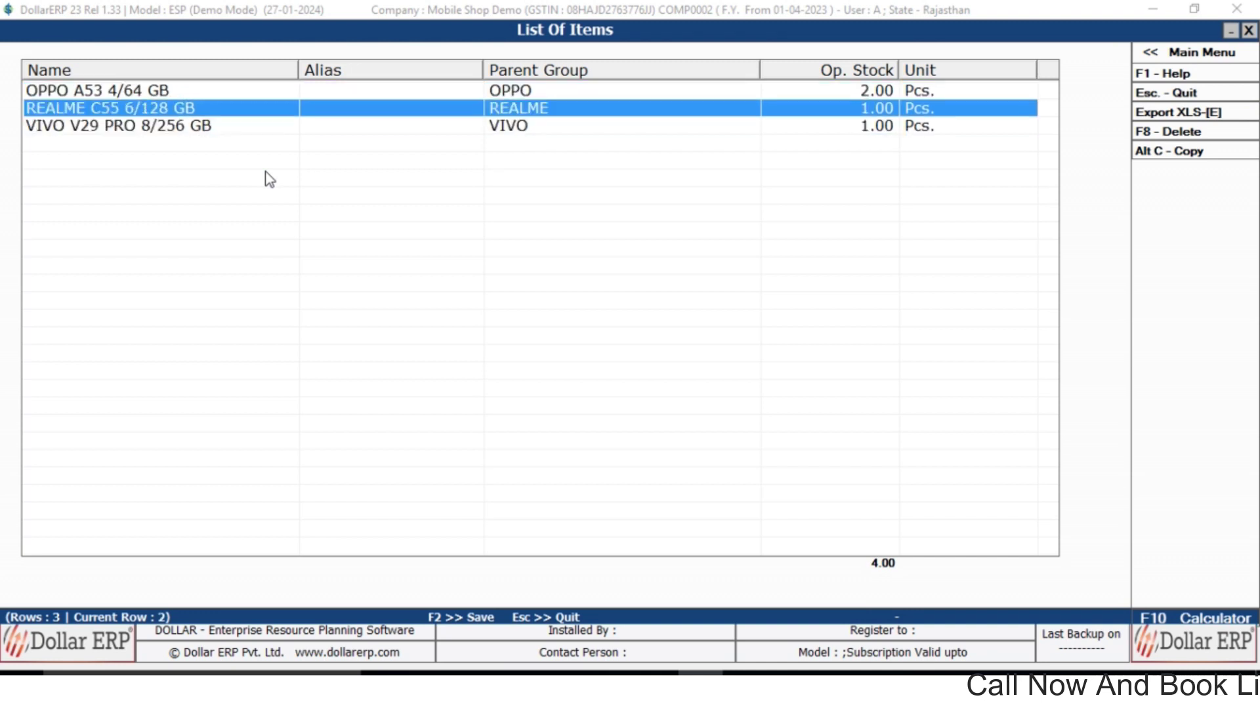
key(Escape)
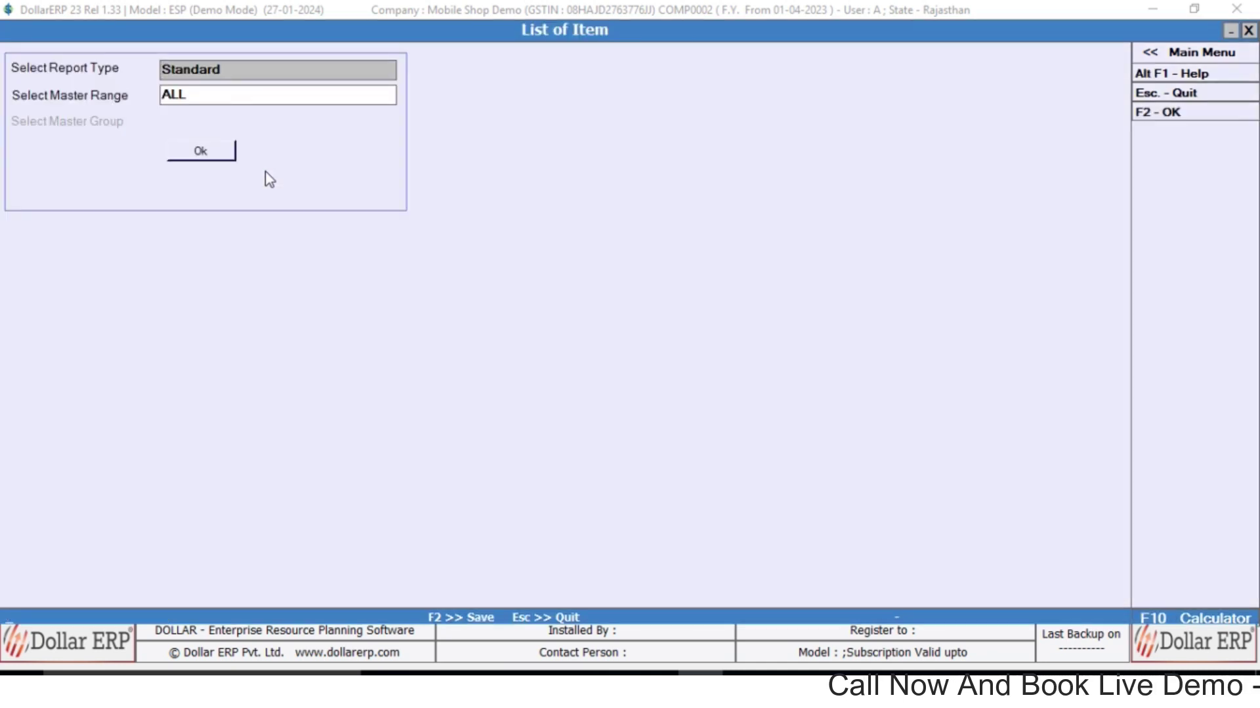
key(Escape)
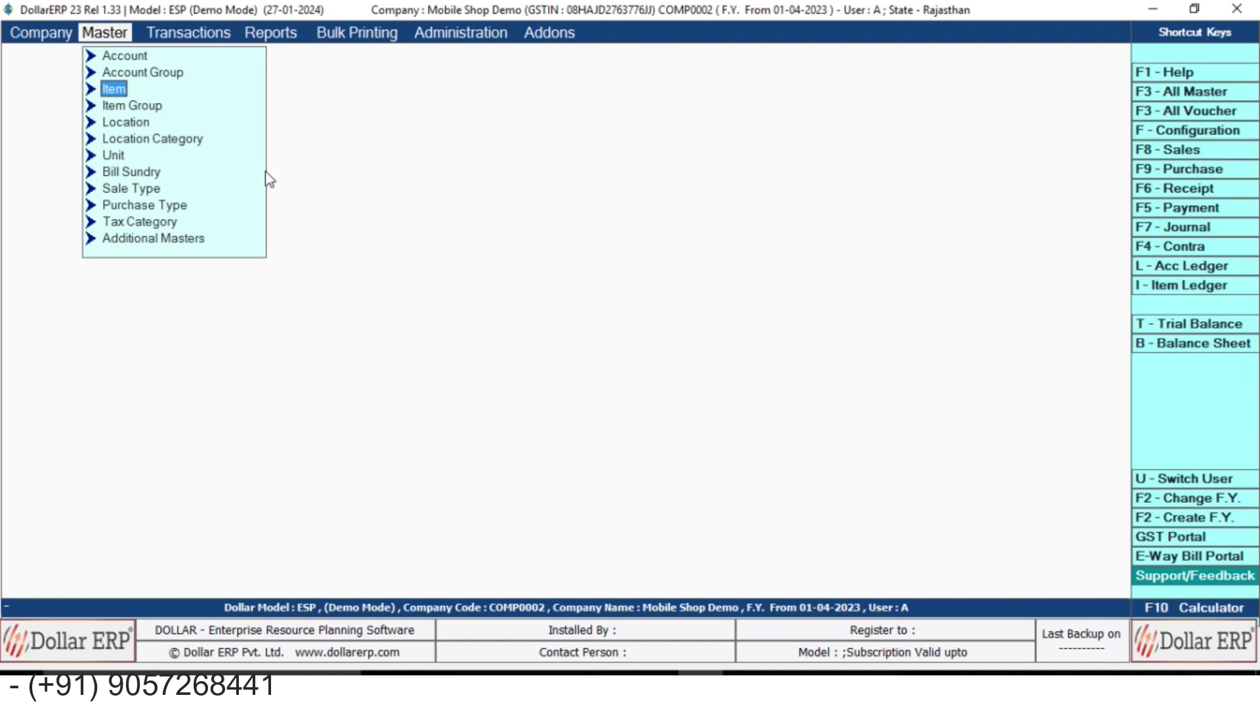
Start a new purchase voucher from Transactions > Purchase > Add.
key(Right)
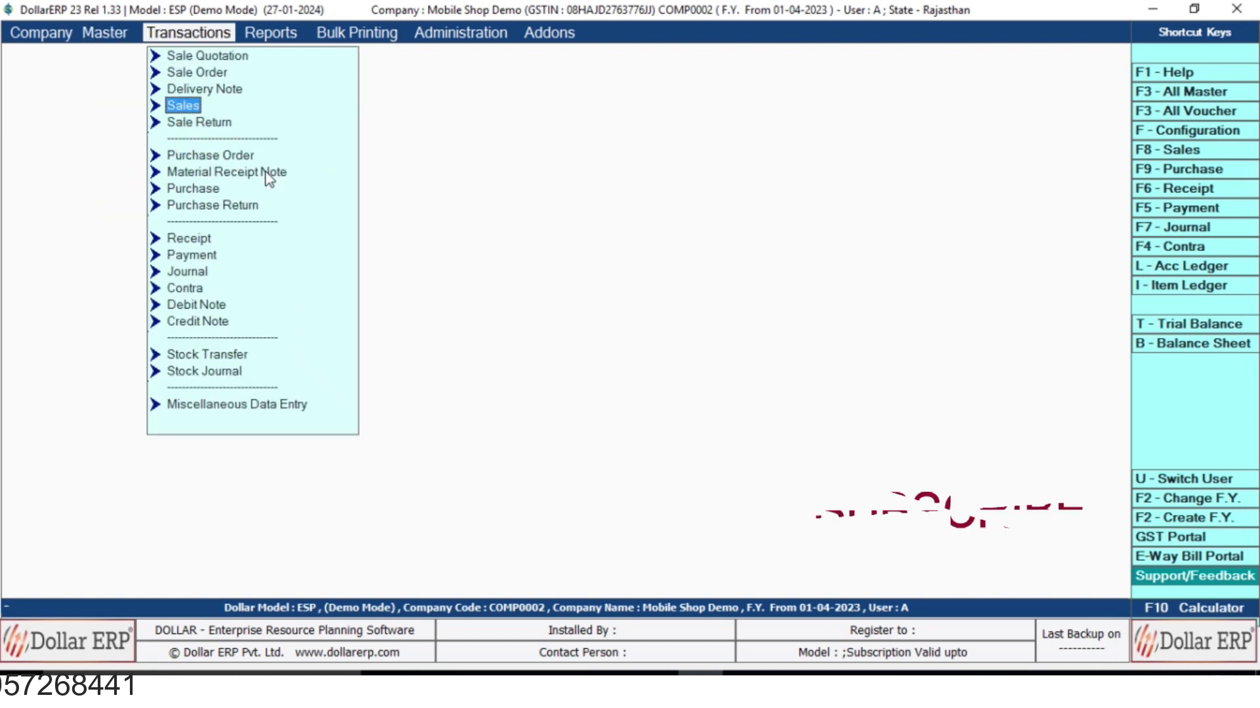
key(Down)
key(Down)
key(Down)
key(Down)
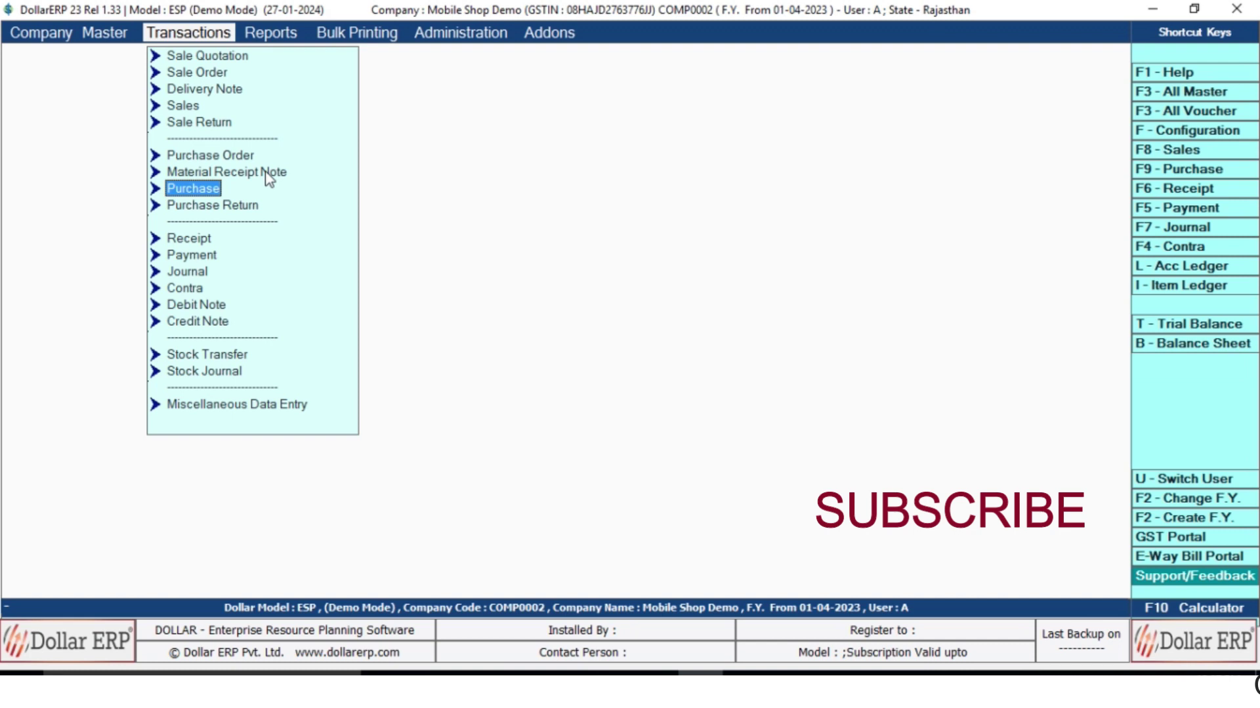
key(Return)
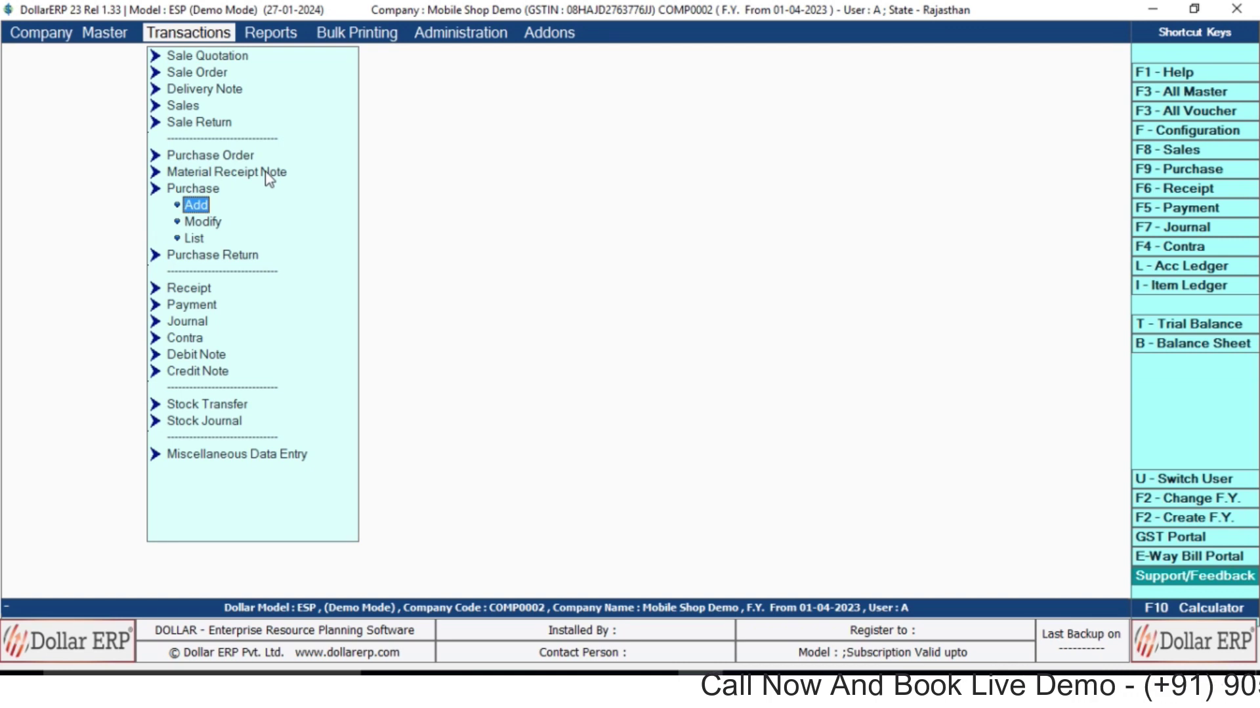
key(Return)
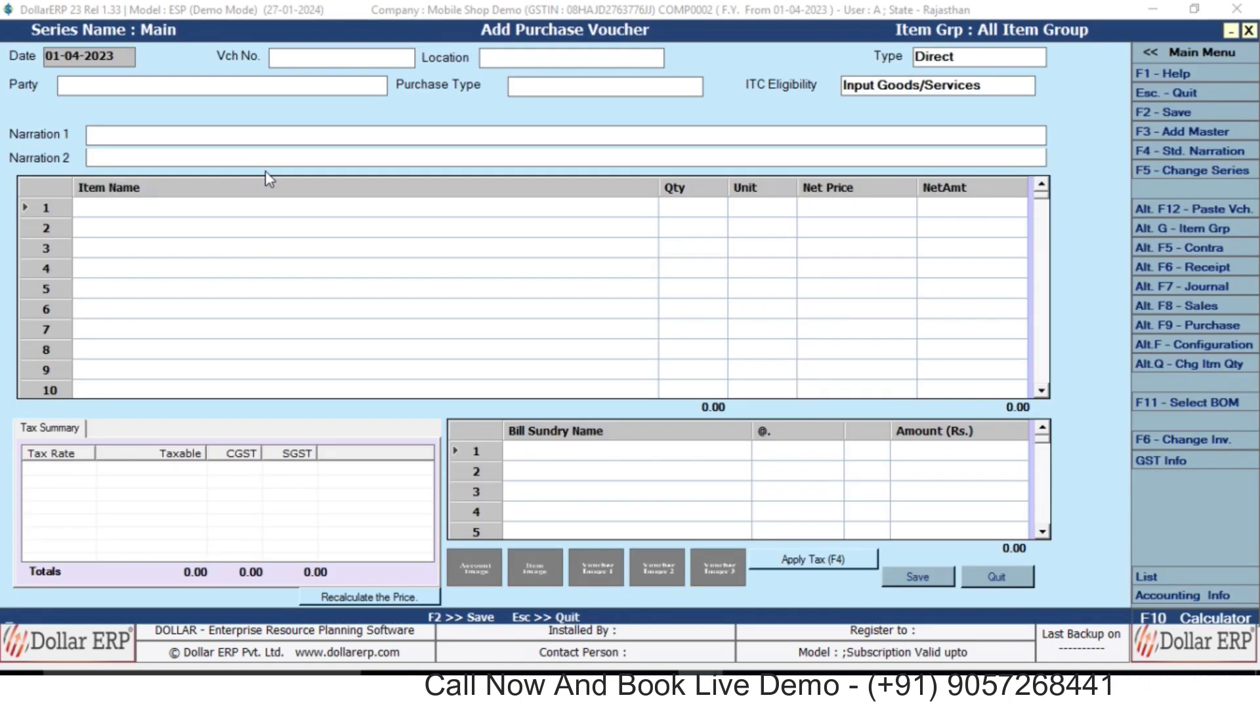
Set voucher number 4545 and location Main Store, then start a new party account.
key(Return)
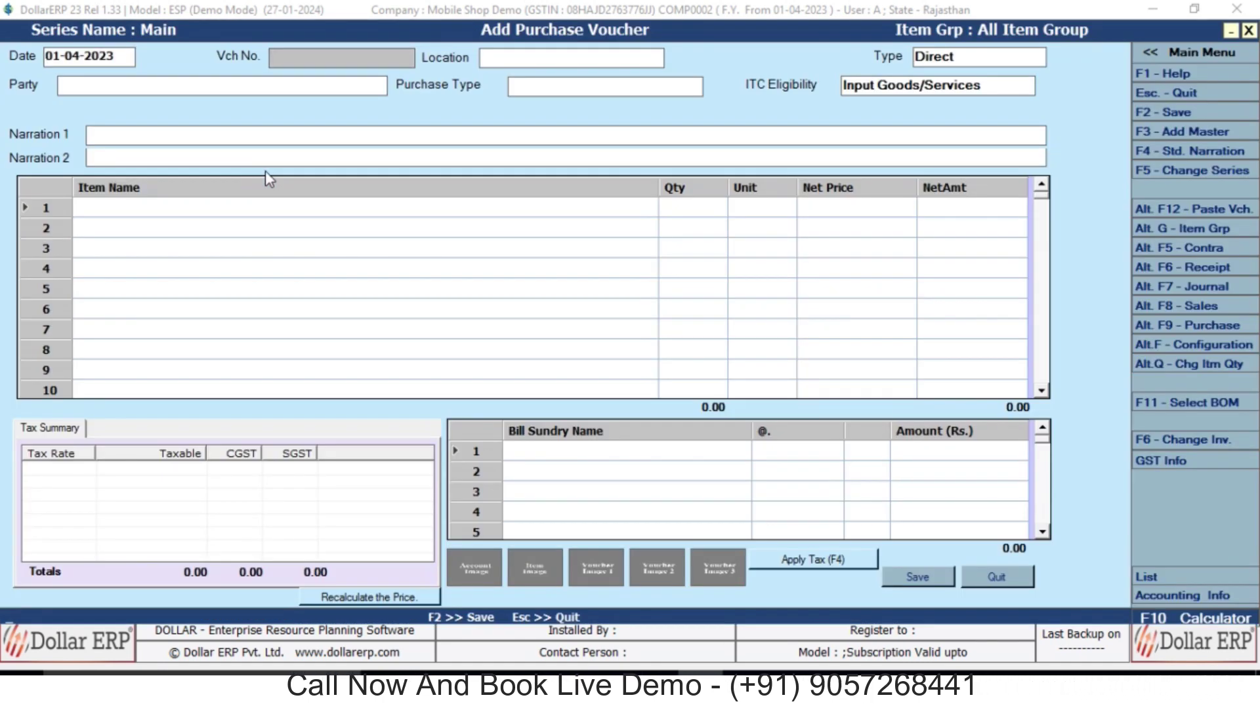
text(545)
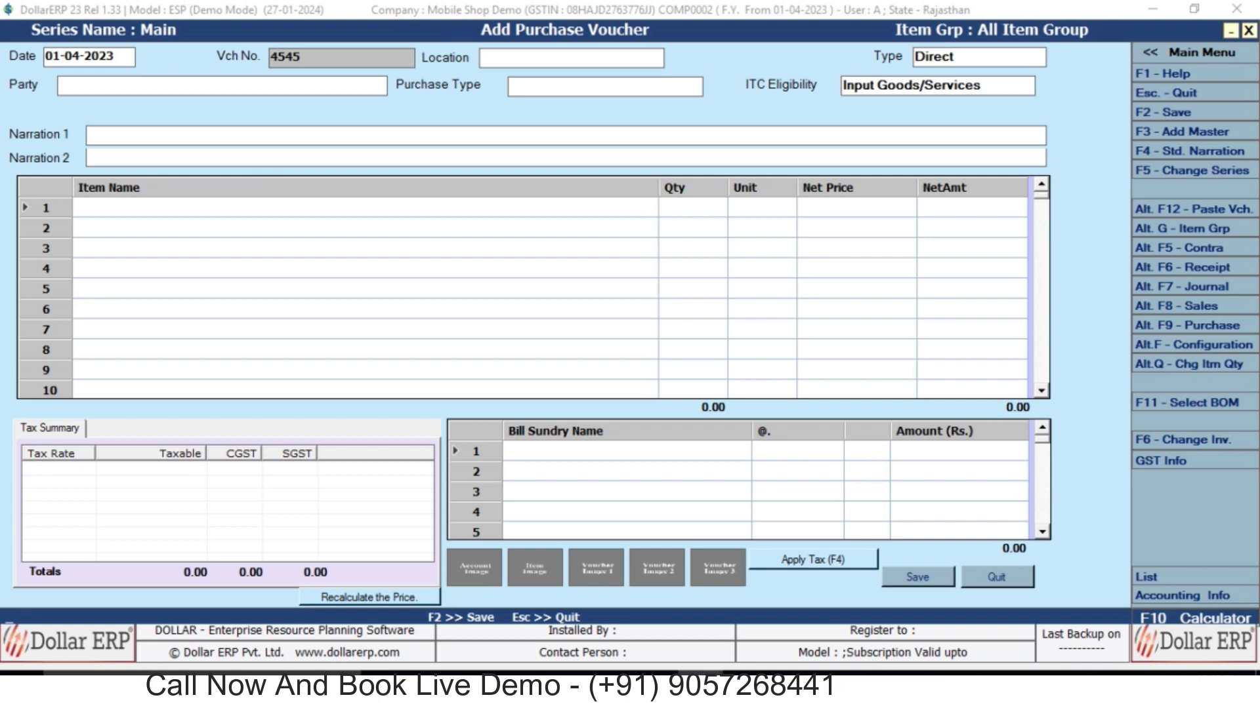
key(Return)
key(Return)
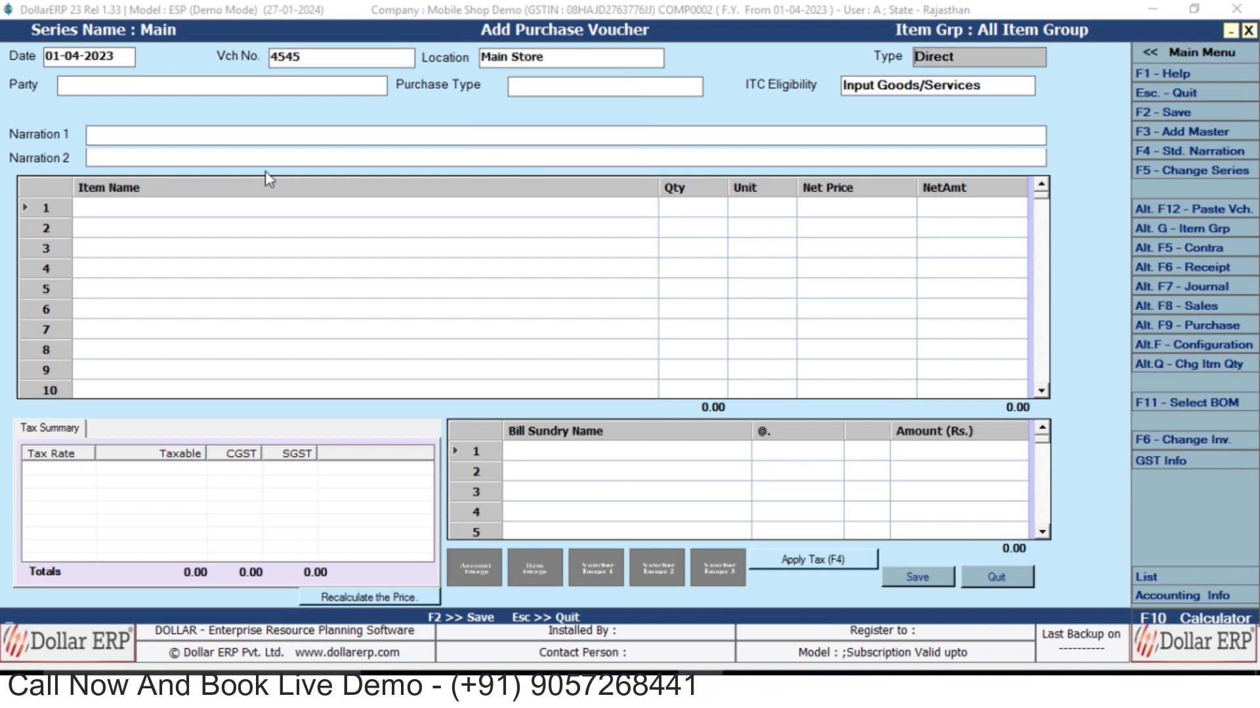
key(Return)
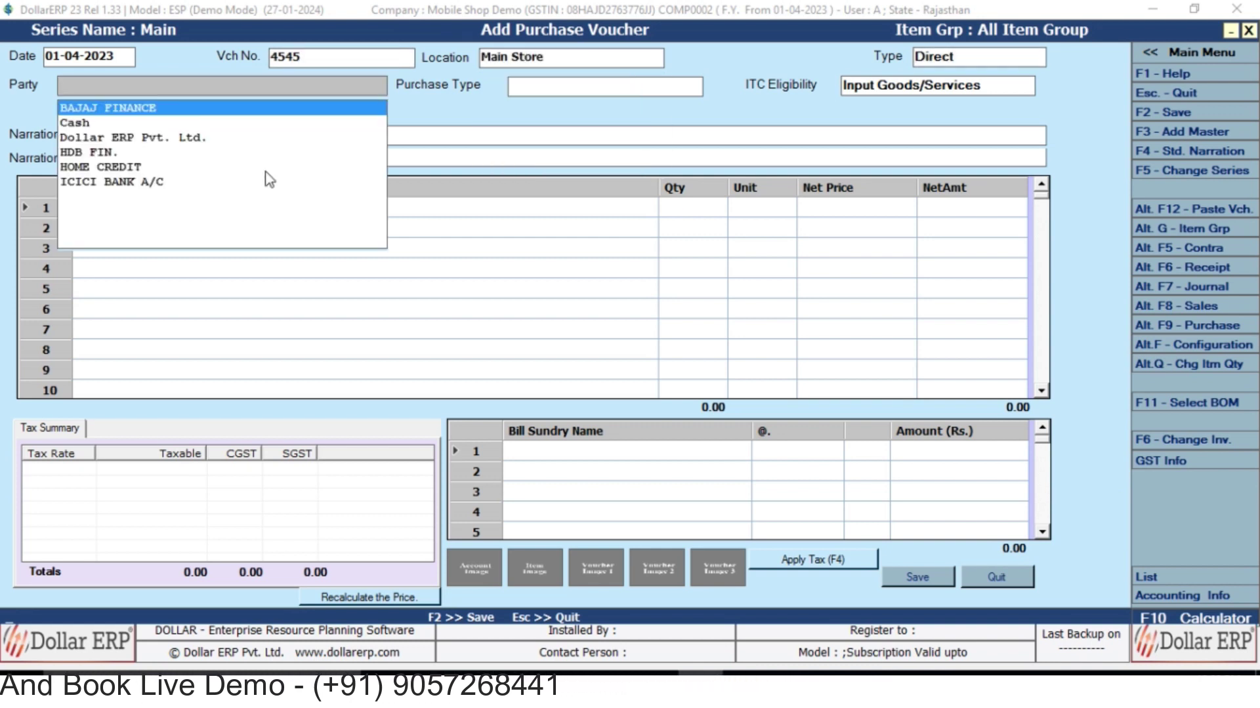
key(Down)
key(Down)
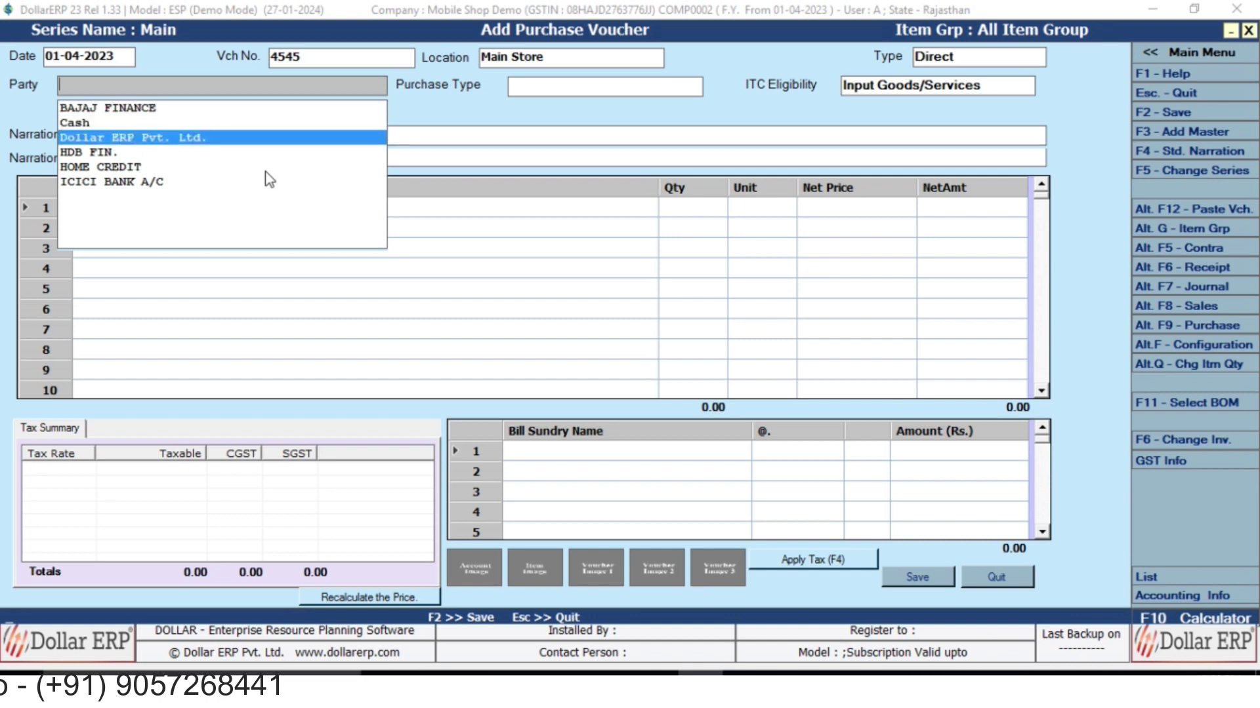
key(F3)
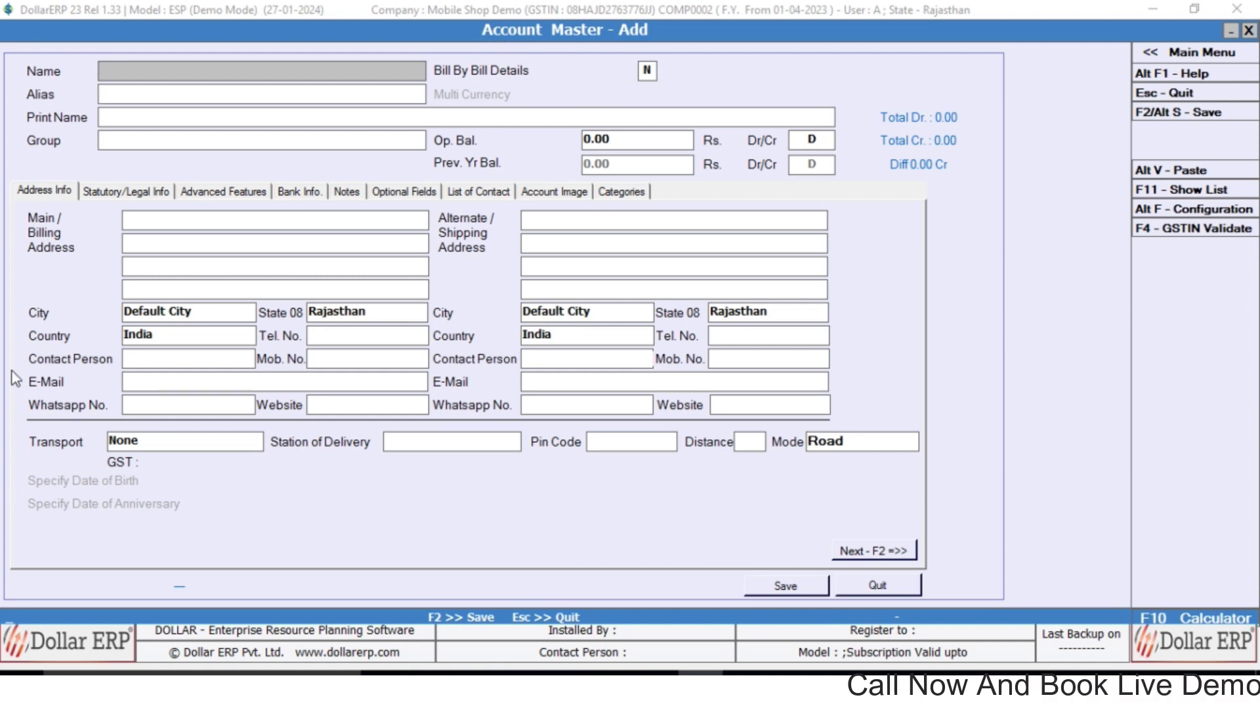
Name the account SR. TELECOM in group Sundry Creditors with bill-by-bill tracking.
text(SR. TELECOM)
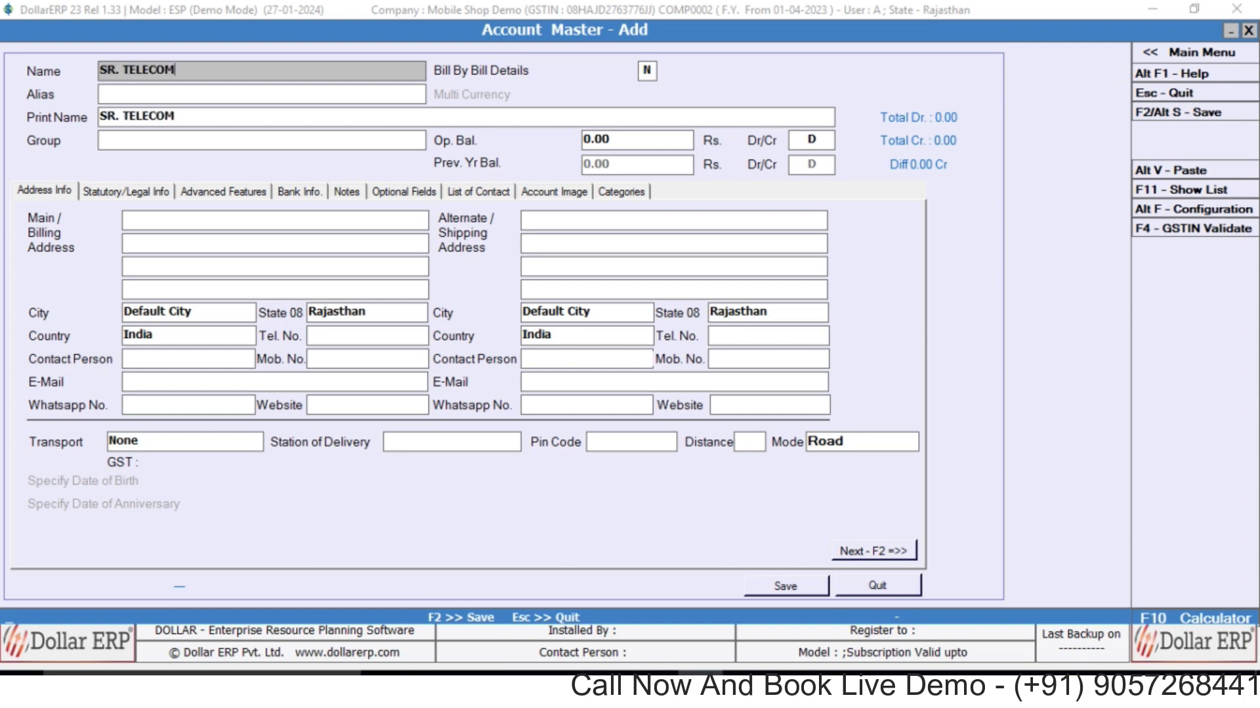
key(Return)
key(Return)
key(Return)
text(SU CRE)
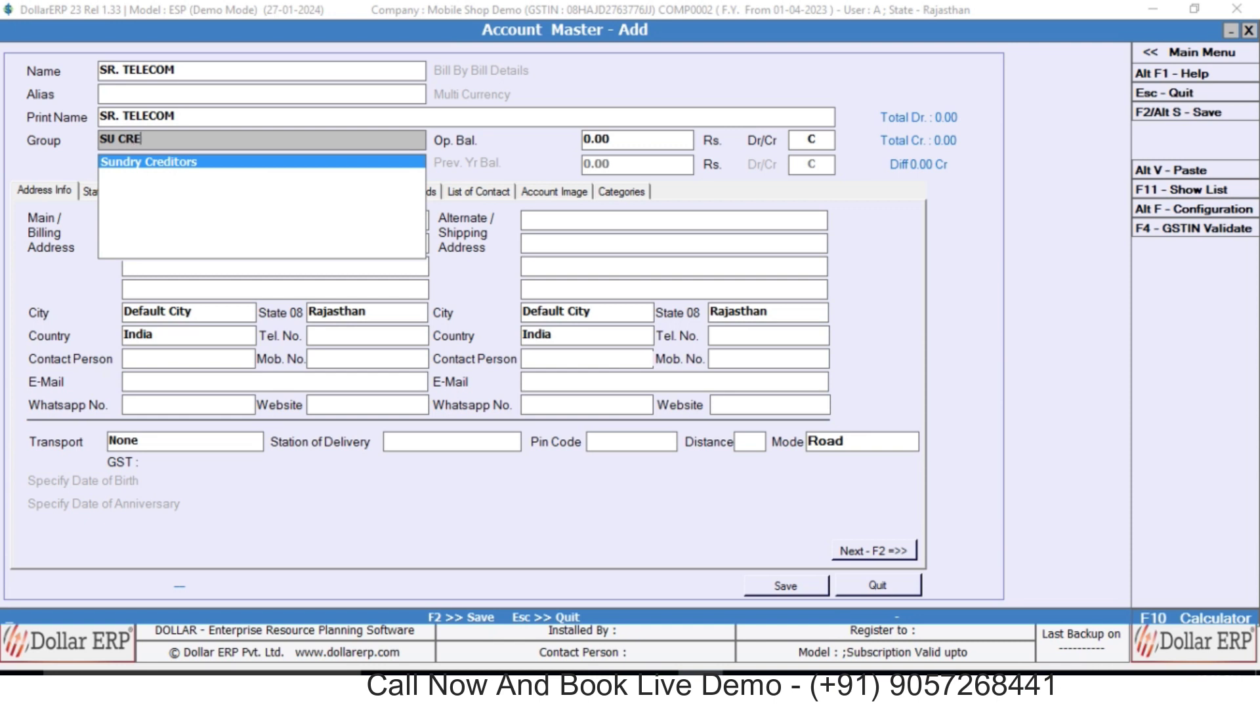
key(Return)
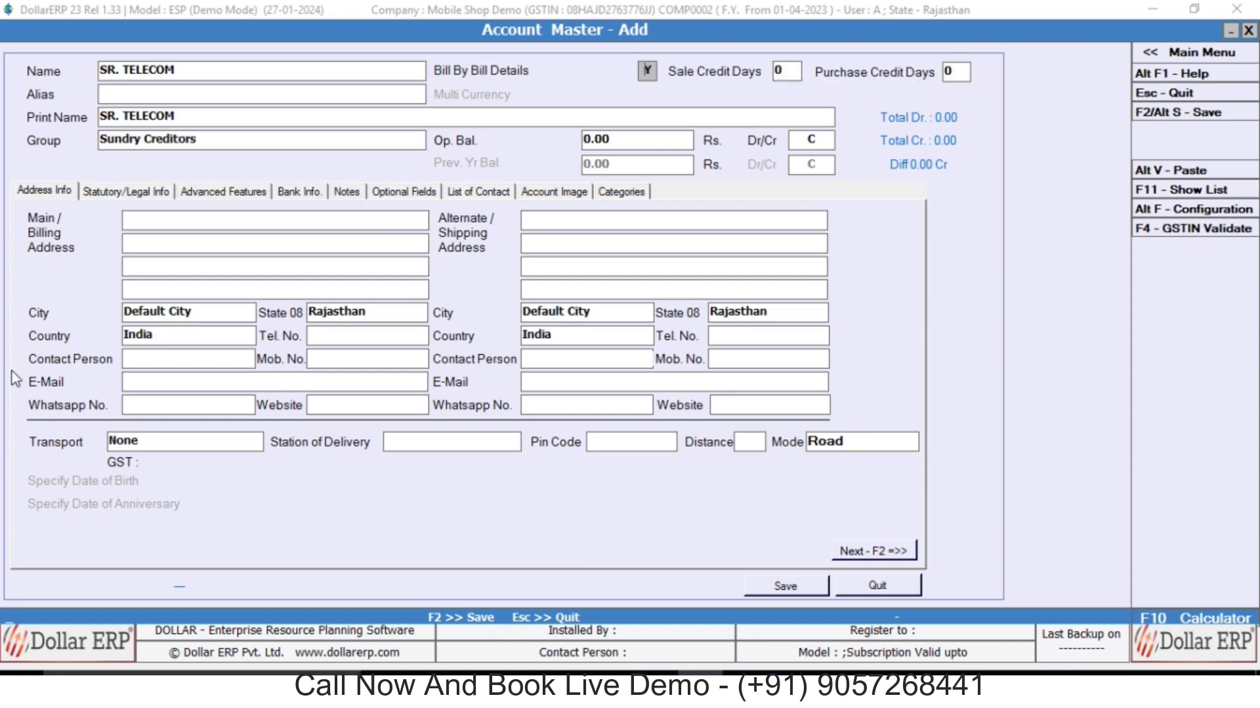
key(Return)
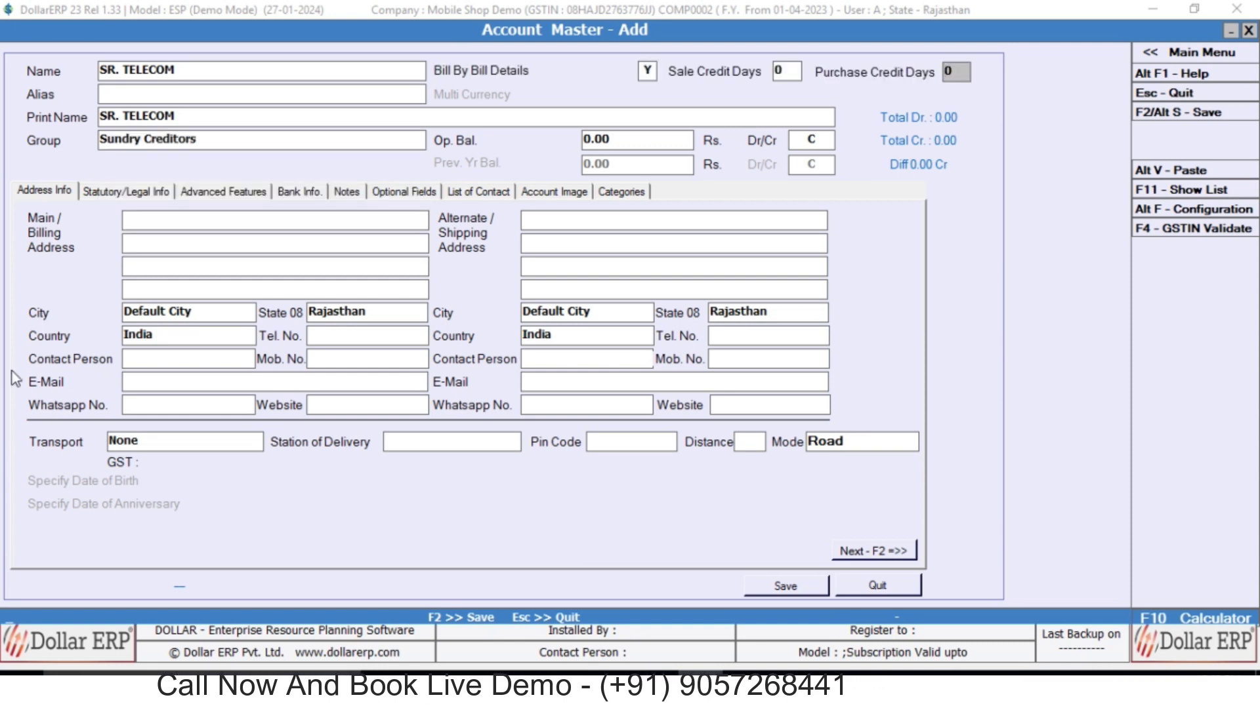
Skip the balance and address fields and save the SR. TELECOM account.
key(Return)
key(Return)
key(Return)
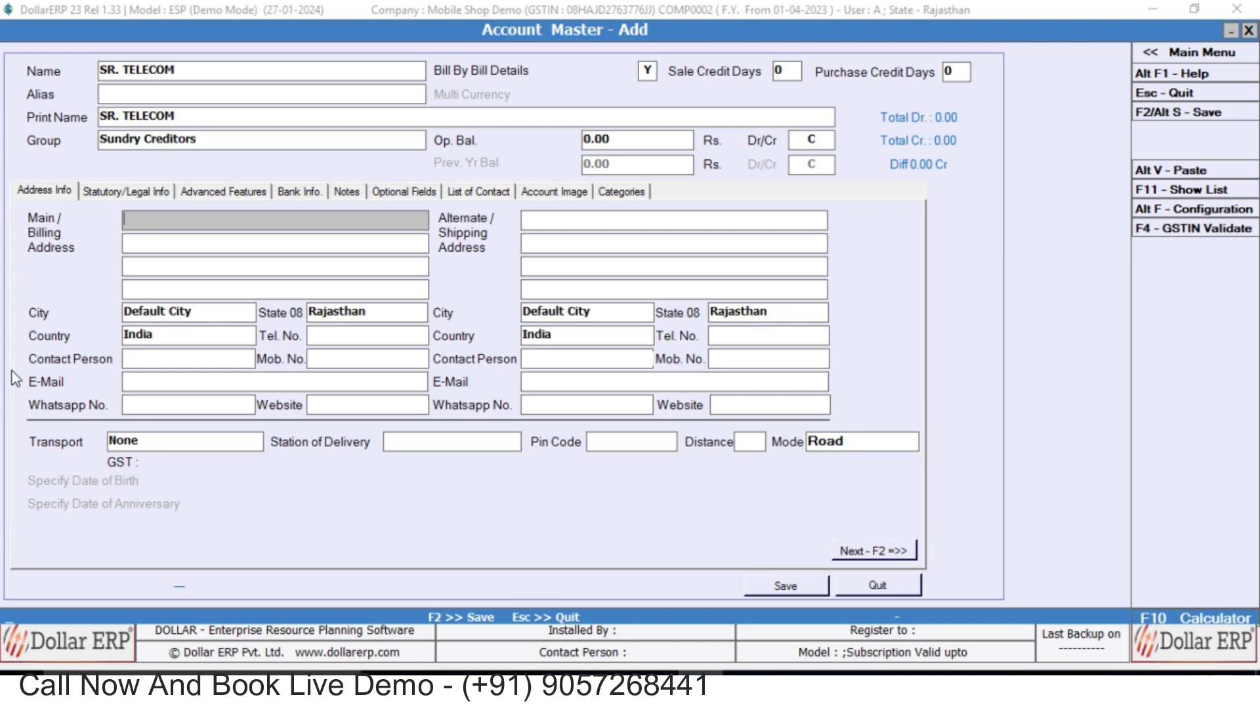
key(Return)
key(Return)
key(Return)
key(Return)
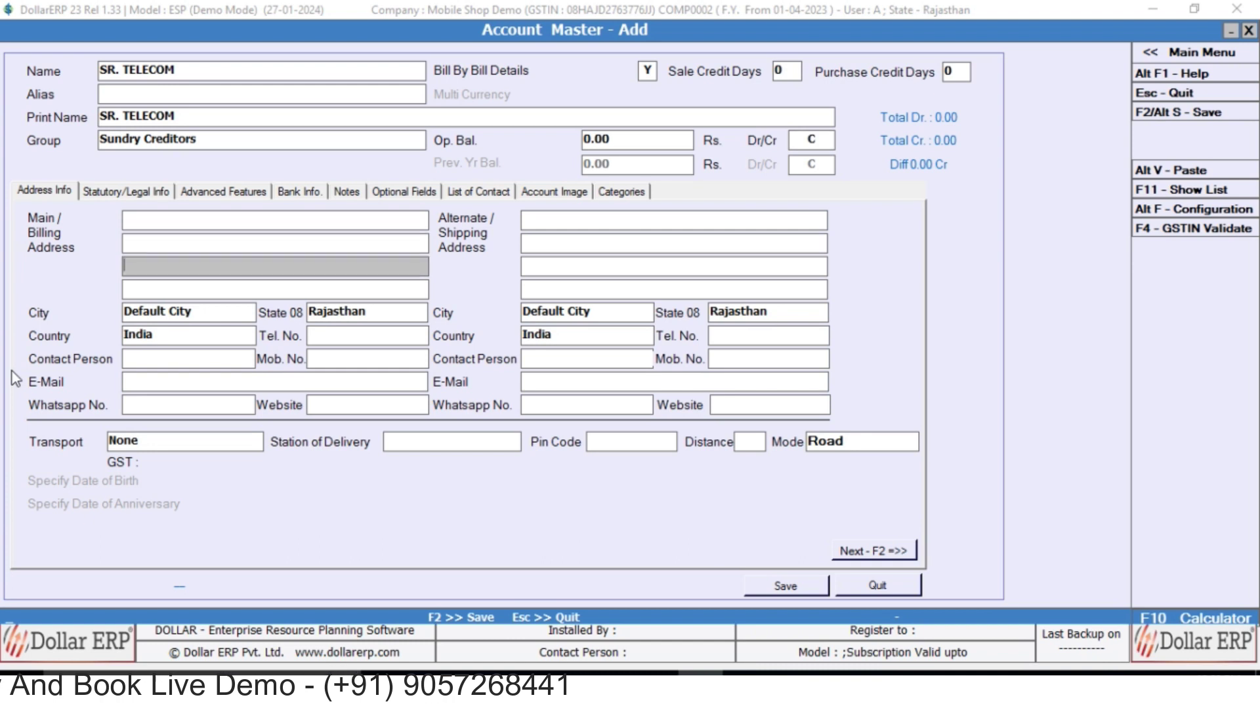
key(Return)
key(Return)
key(Return)
key(Return)
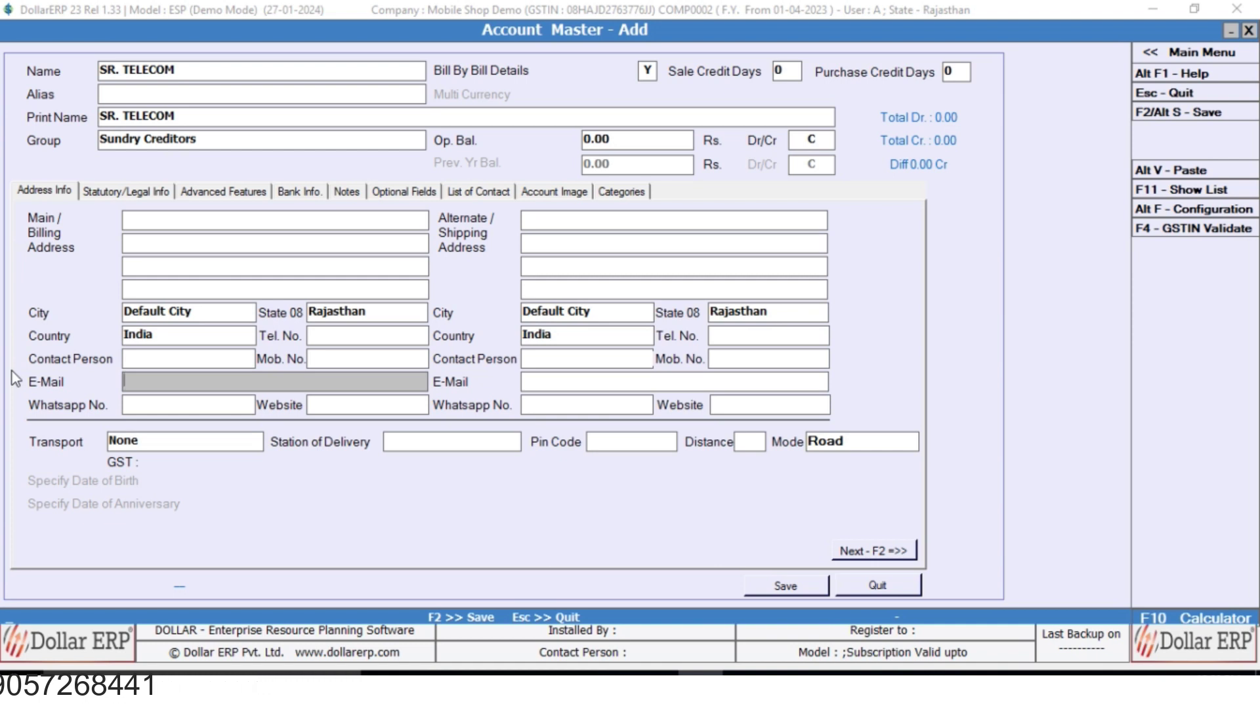
key(F2)
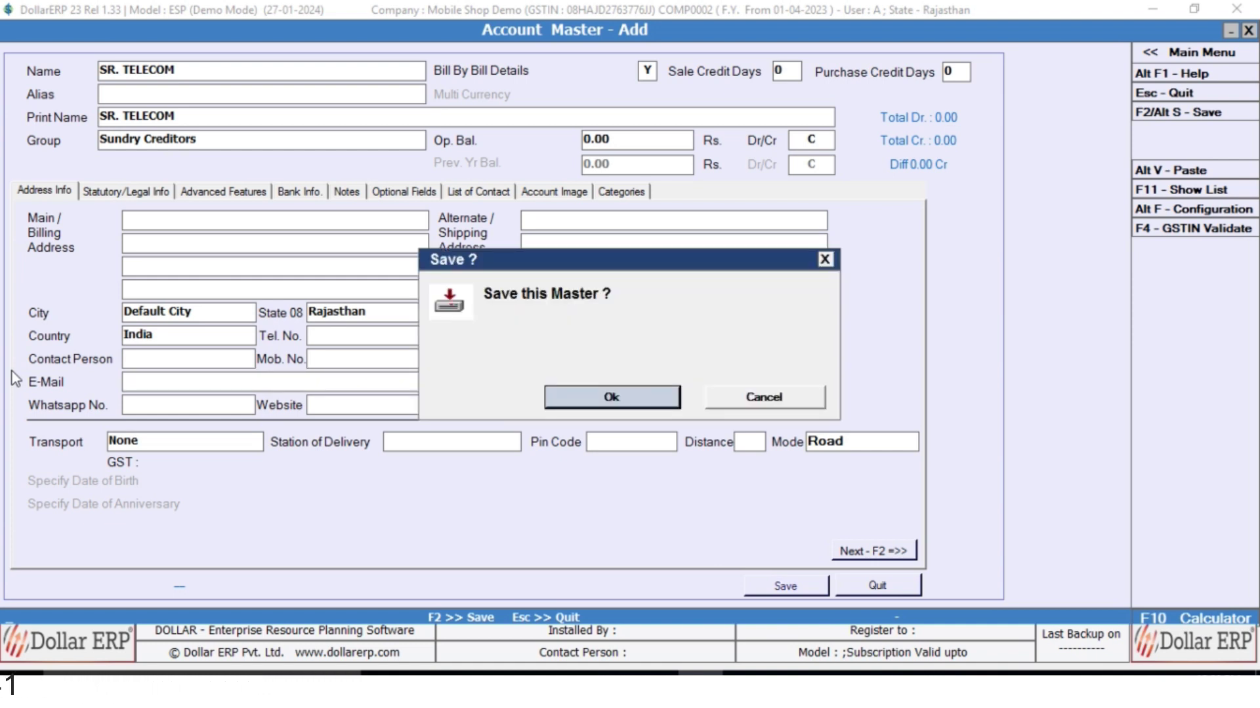
key(Return)
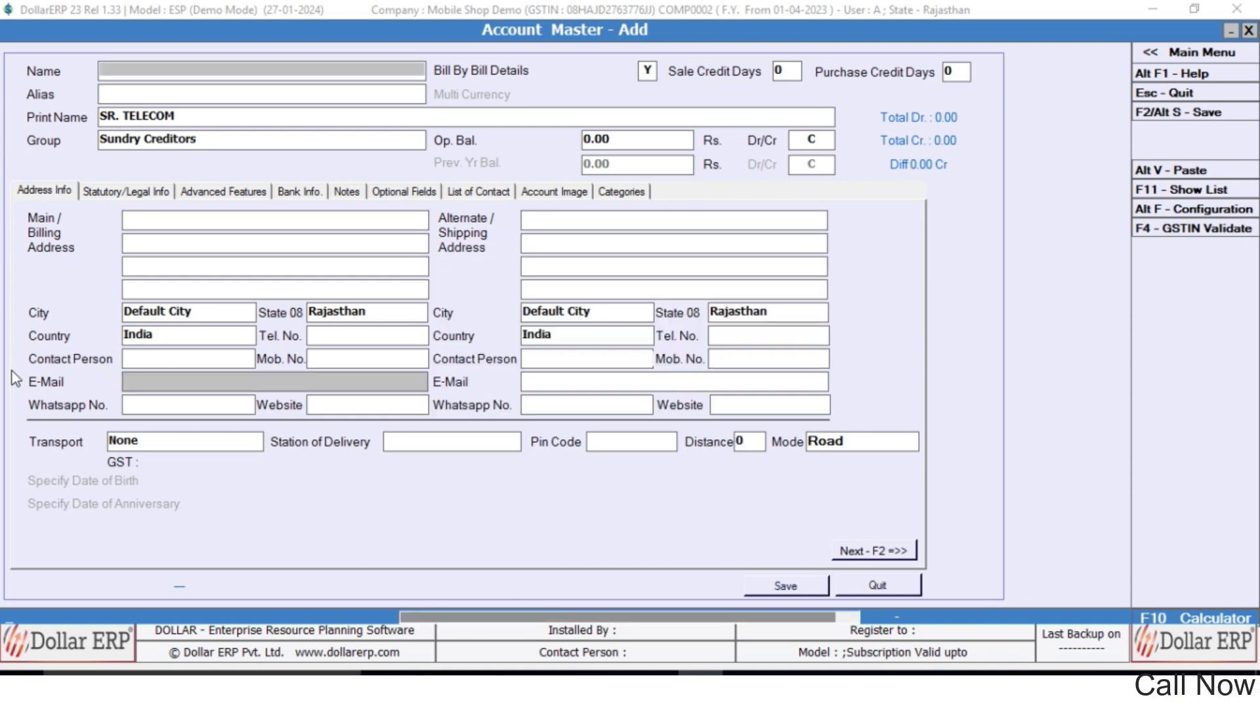
key(Escape)
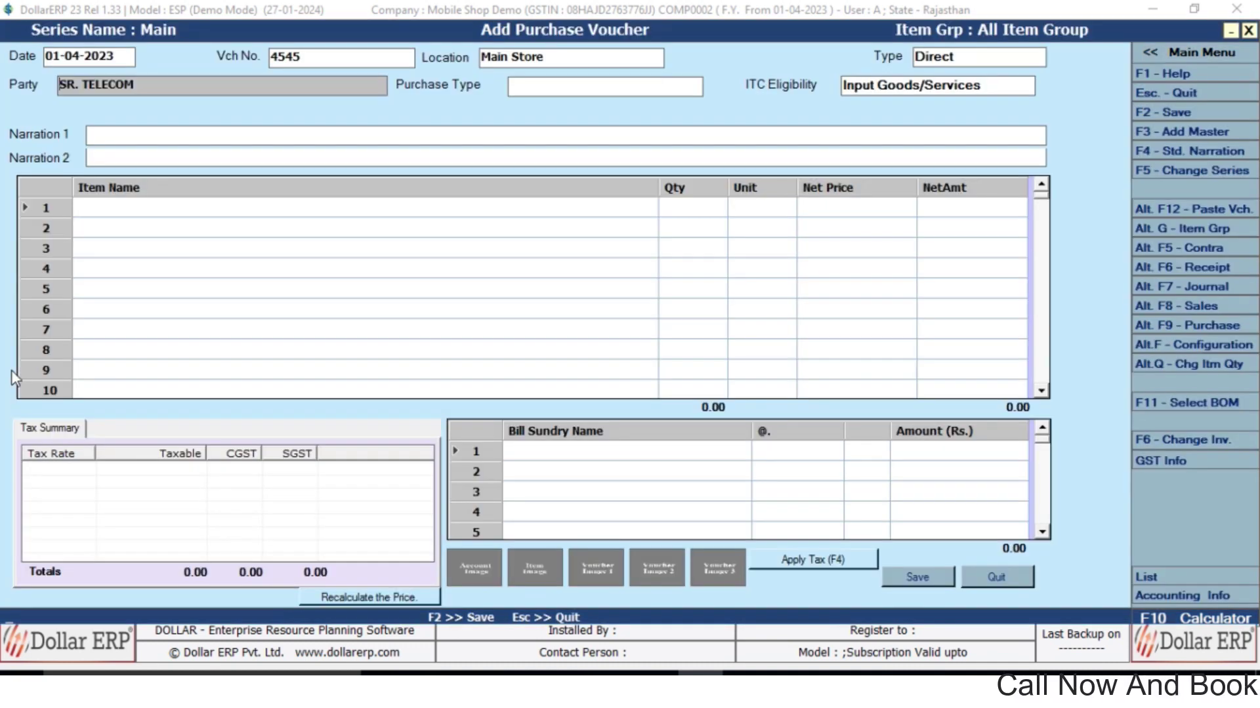
Select SR. TELECOM as the voucher party.
key(Return)
key(Return)
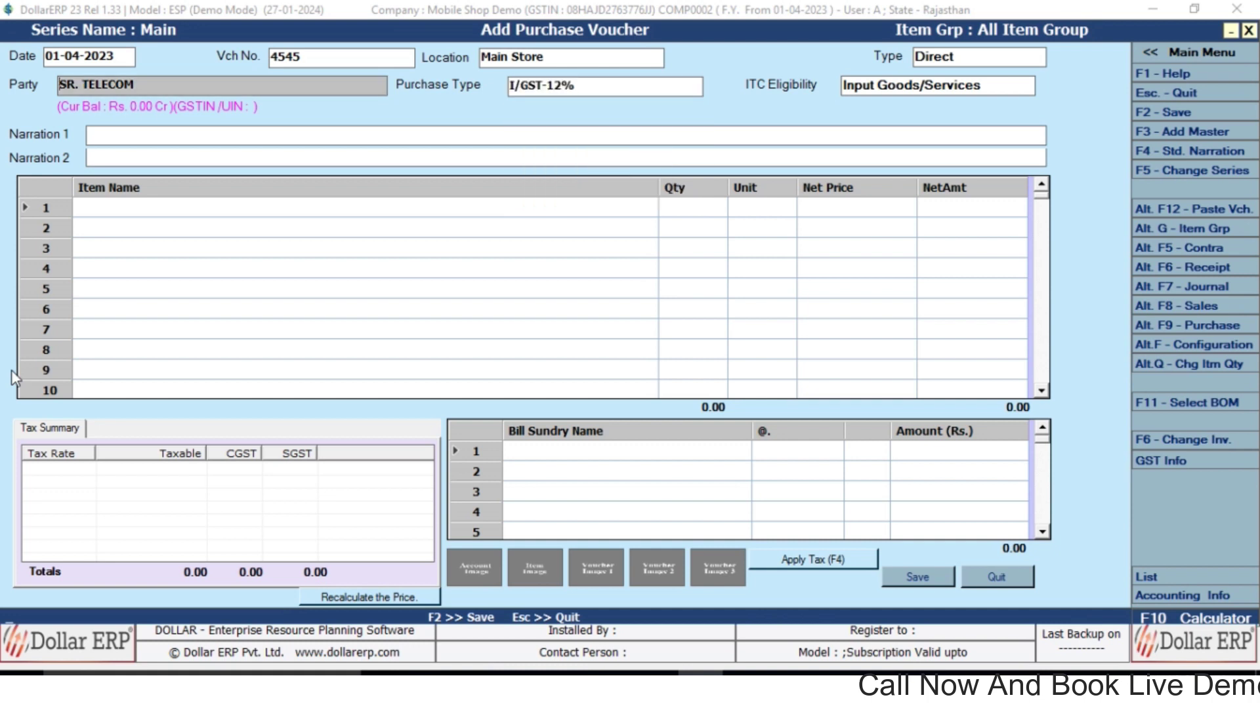
text(SR)
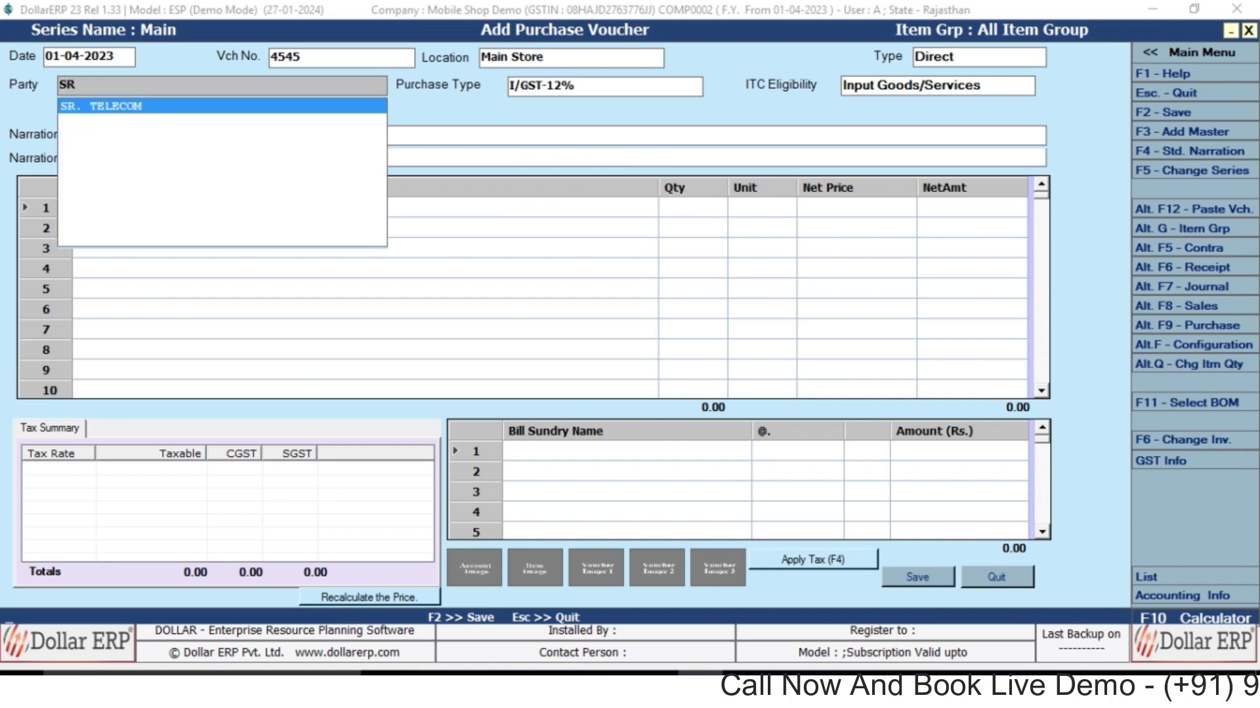
key(Return)
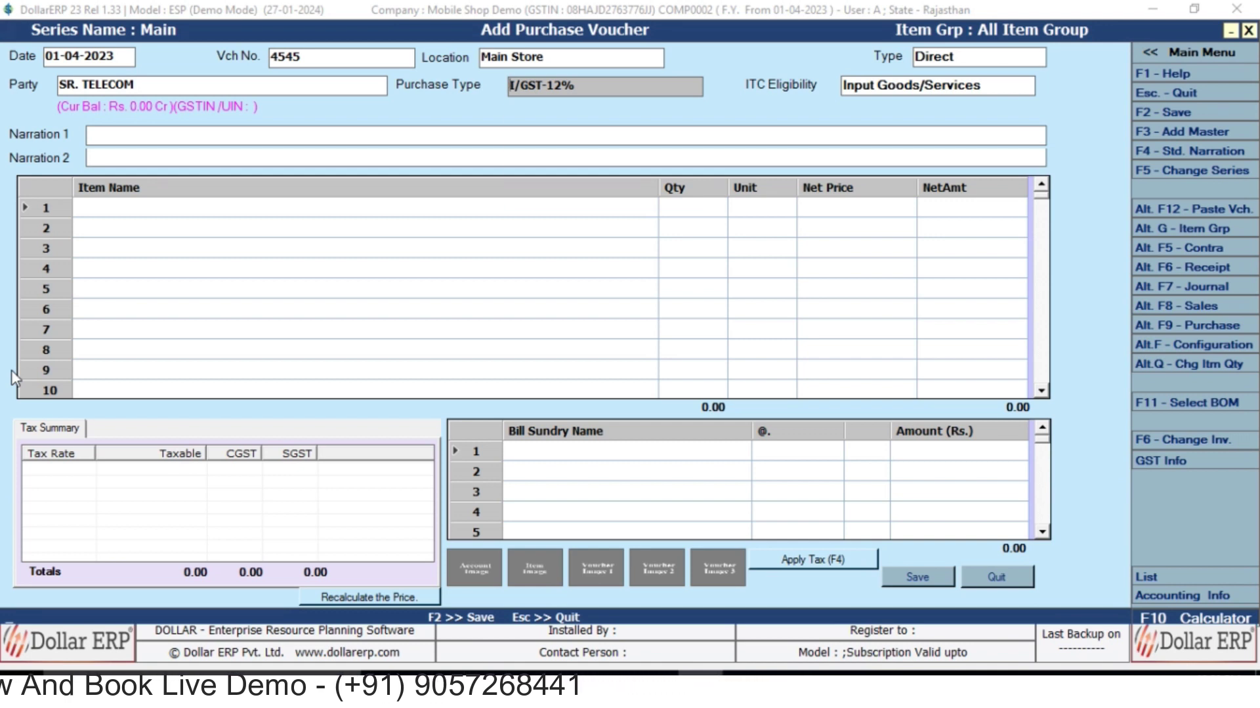
Filter purchase types with 'MU' and compare the two GST-MultiRate options.
text(MU)
key(Down)
key(Up)
key(Down)
key(Up)
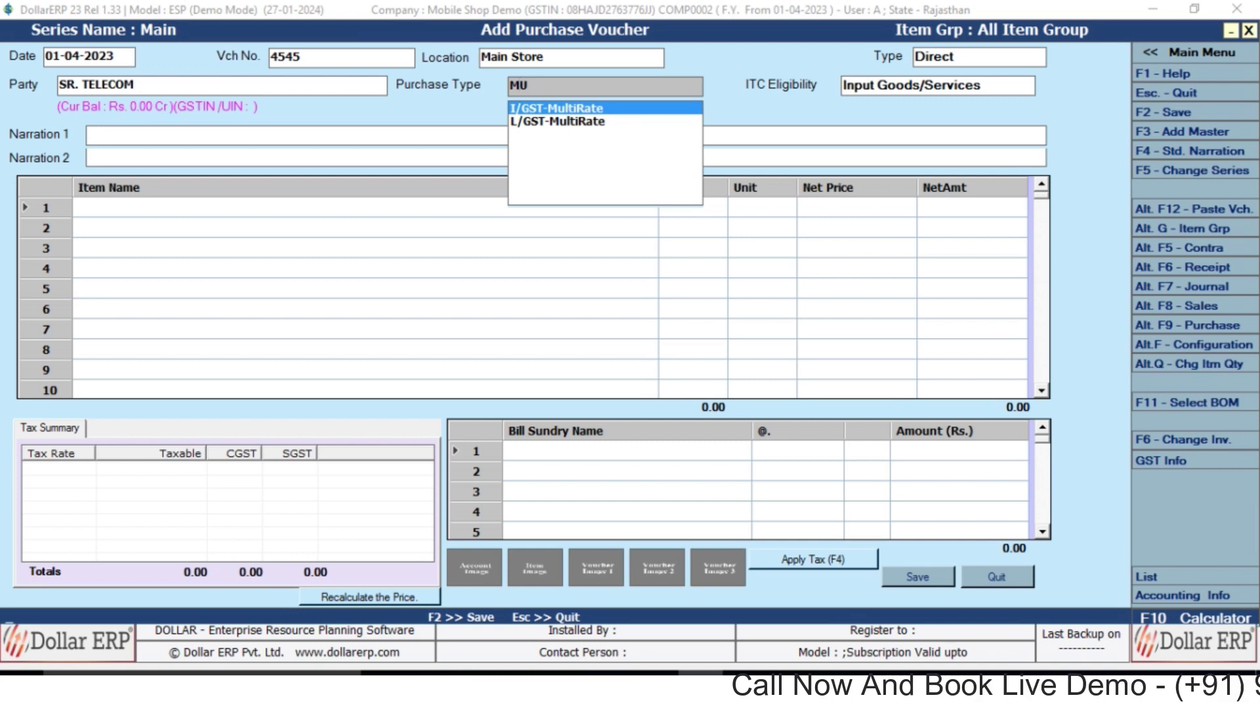
Choose L/GST-MultiRate as the purchase type and accept the unregistered-party tax invoice warning.
key(Down)
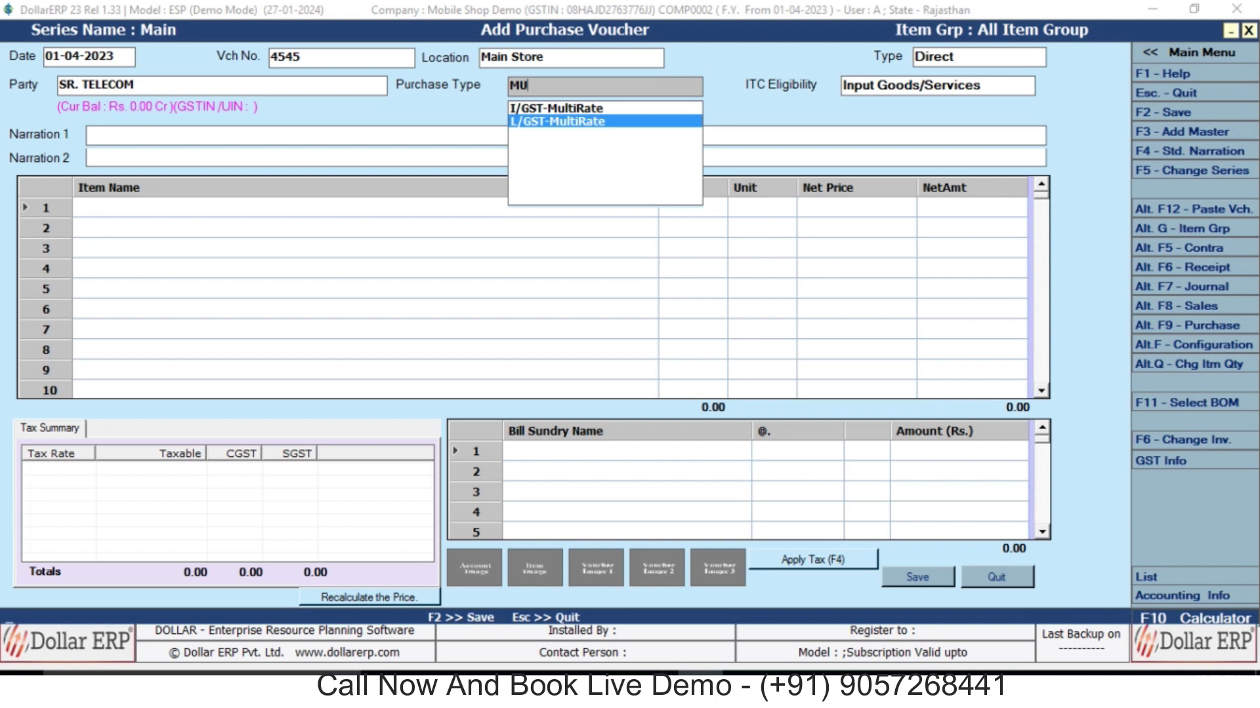
key(Up)
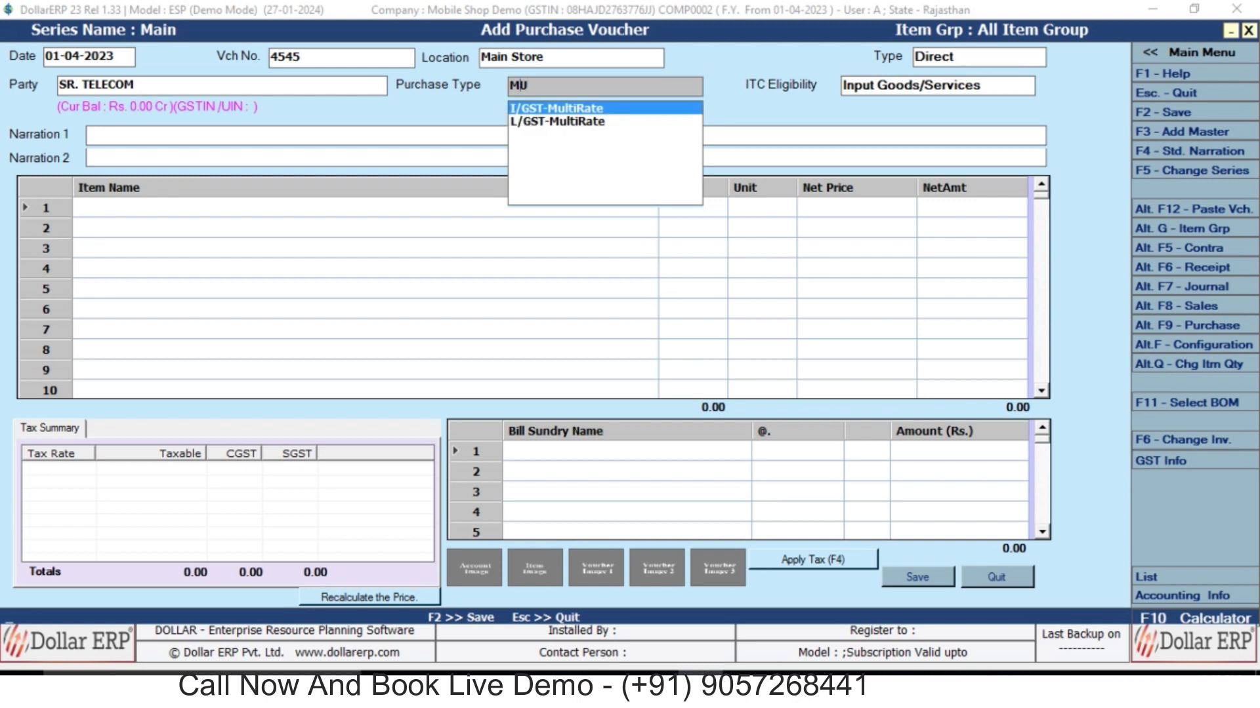
key(Down)
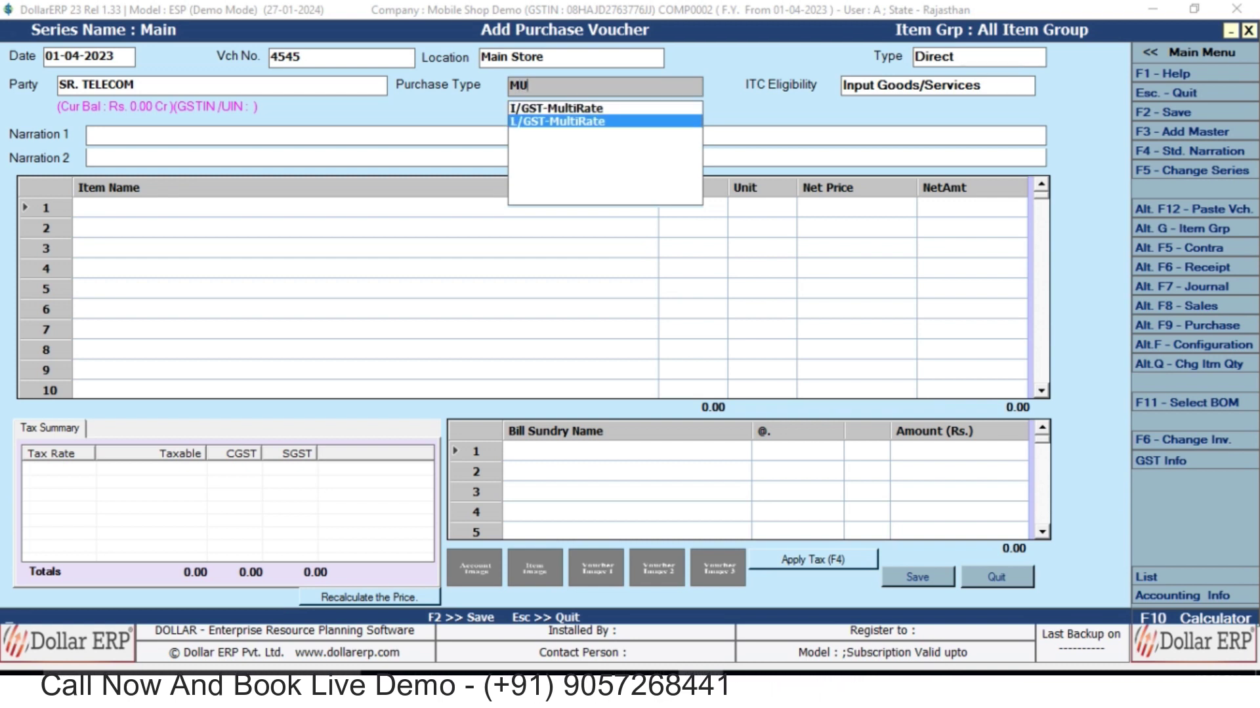
key(Return)
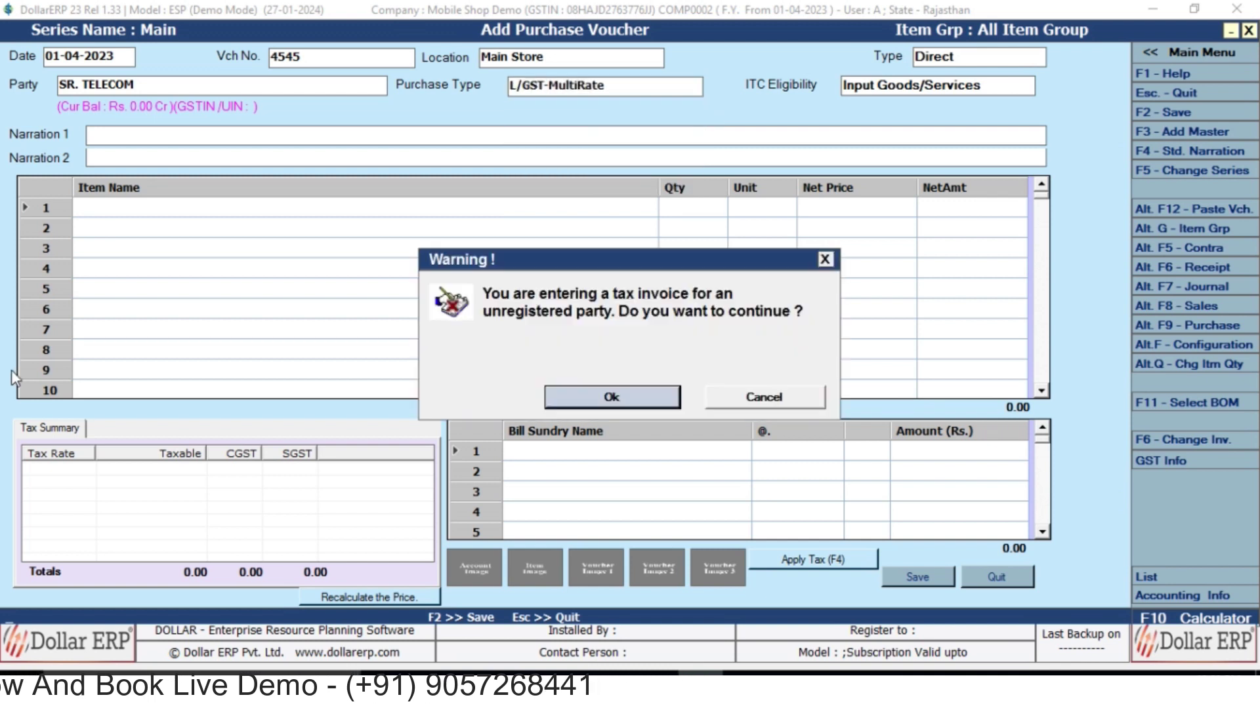
key(Return)
key(Return)
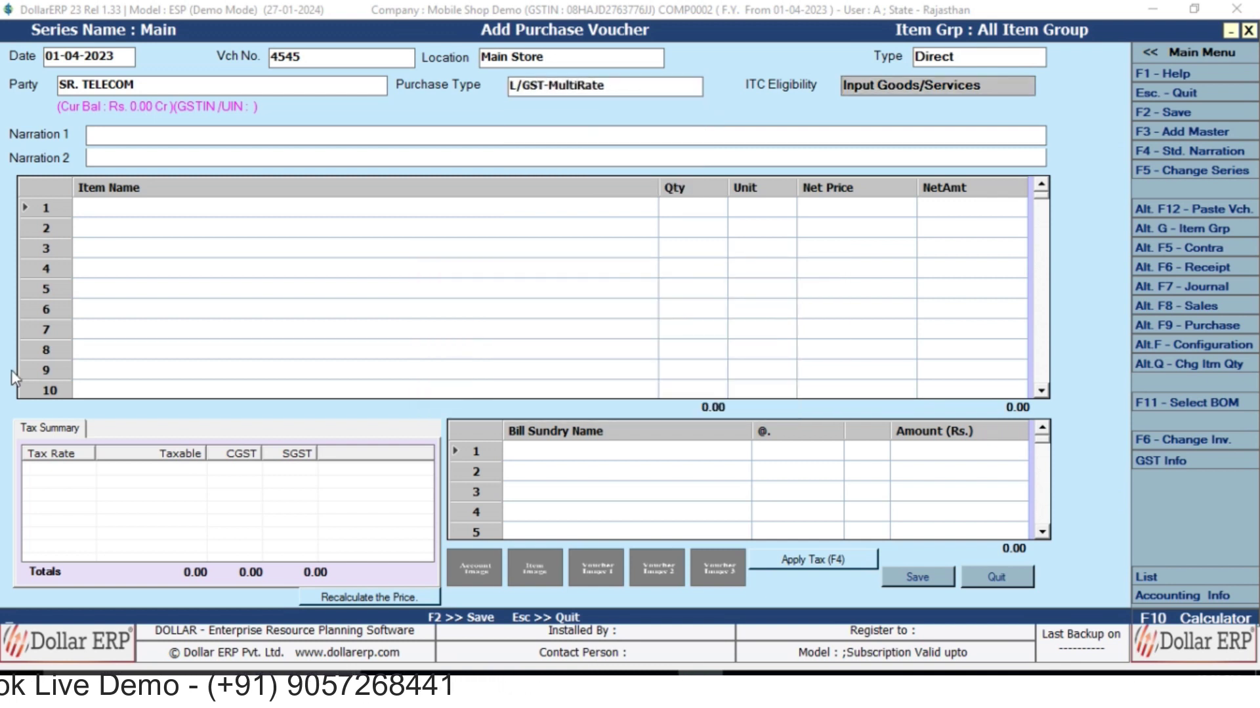
key(Return)
key(Return)
key(Return)
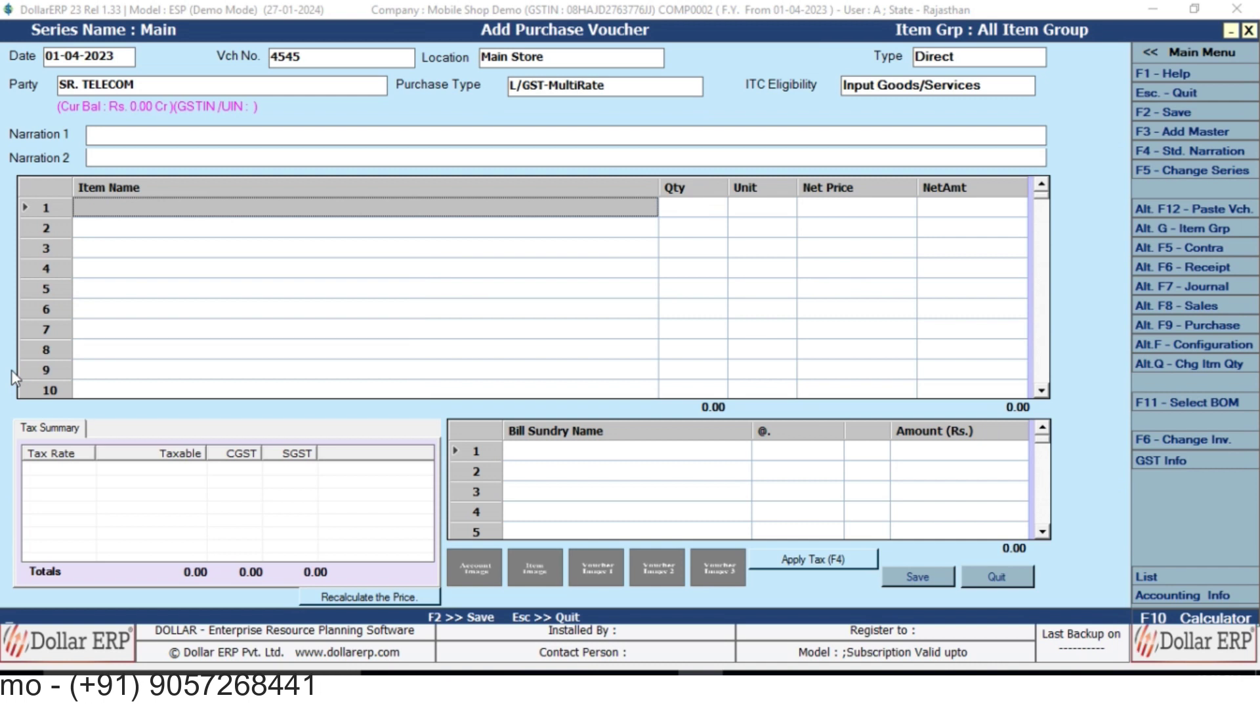
Find REALME C55 6/128 GB in the item list, closing the new-item form unsaved.
key(Down)
key(Down)
key(Up)
key(Down)
key(Up)
key(Down)
key(Up)
key(Down)
key(Down)
key(Up)
key(Up)
key(Down)
key(F3)
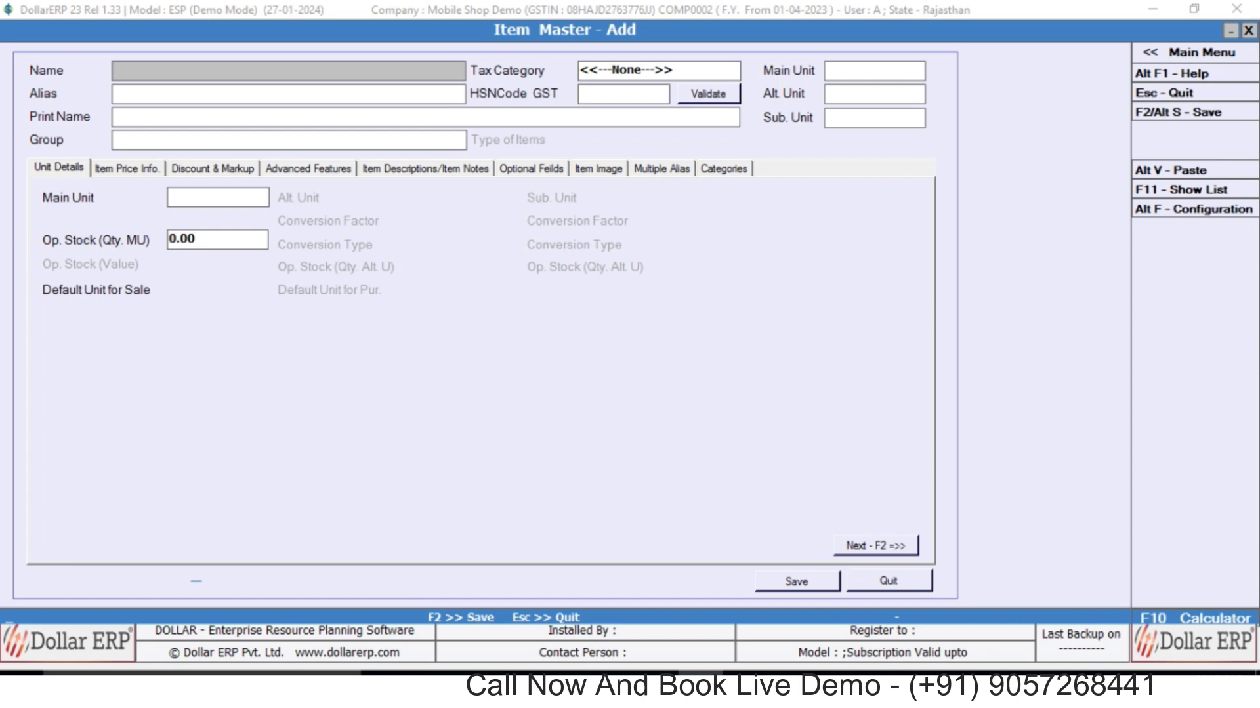
key(Escape)
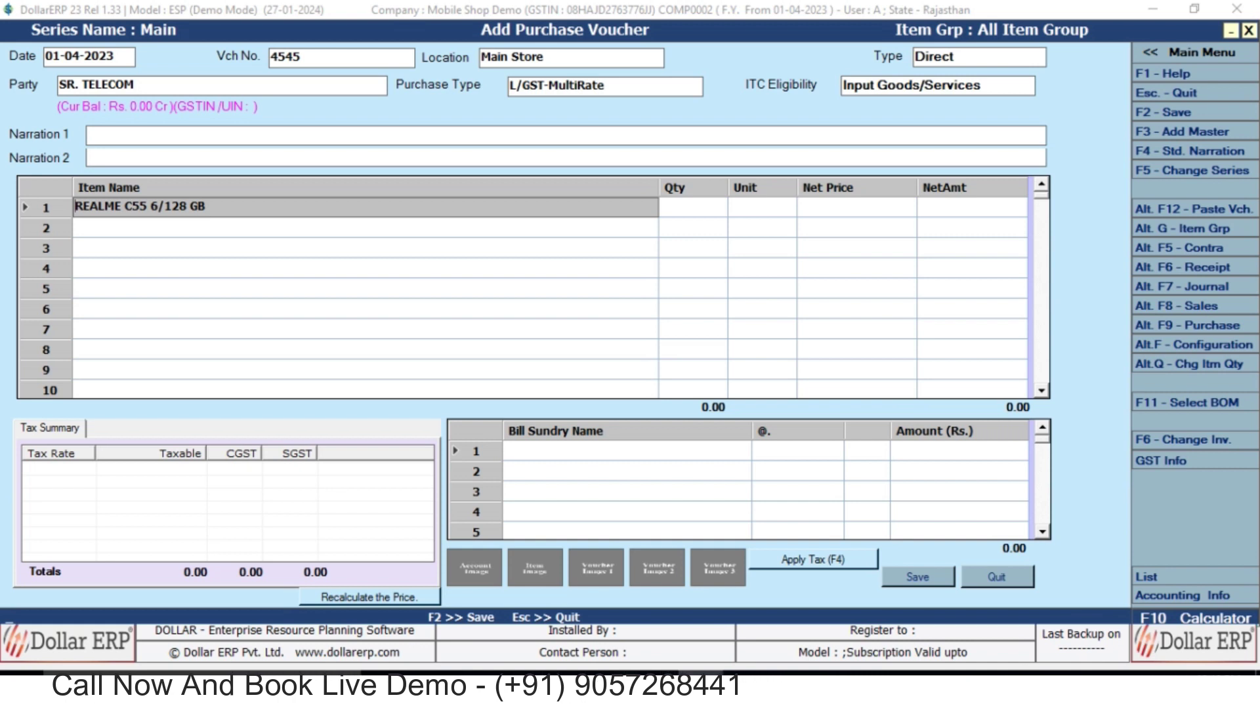
Put REALME C55 6/128 GB in row 1 with quantity 1.
key(Return)
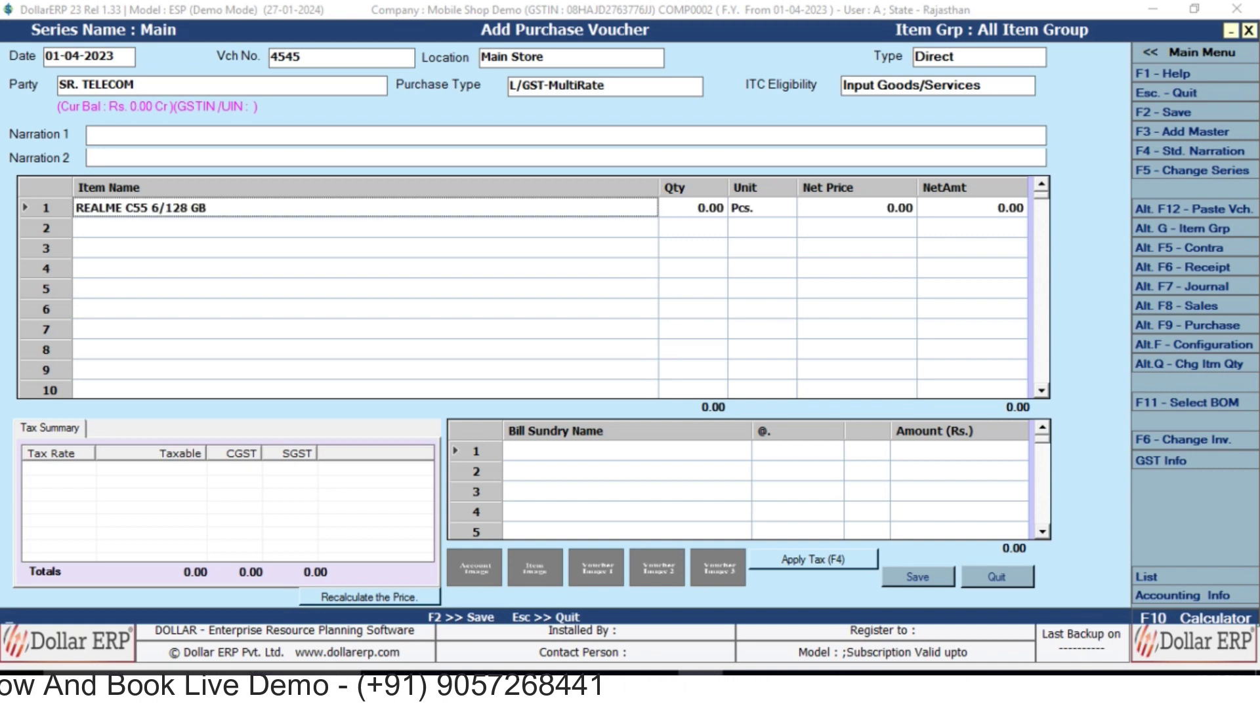
key(Return)
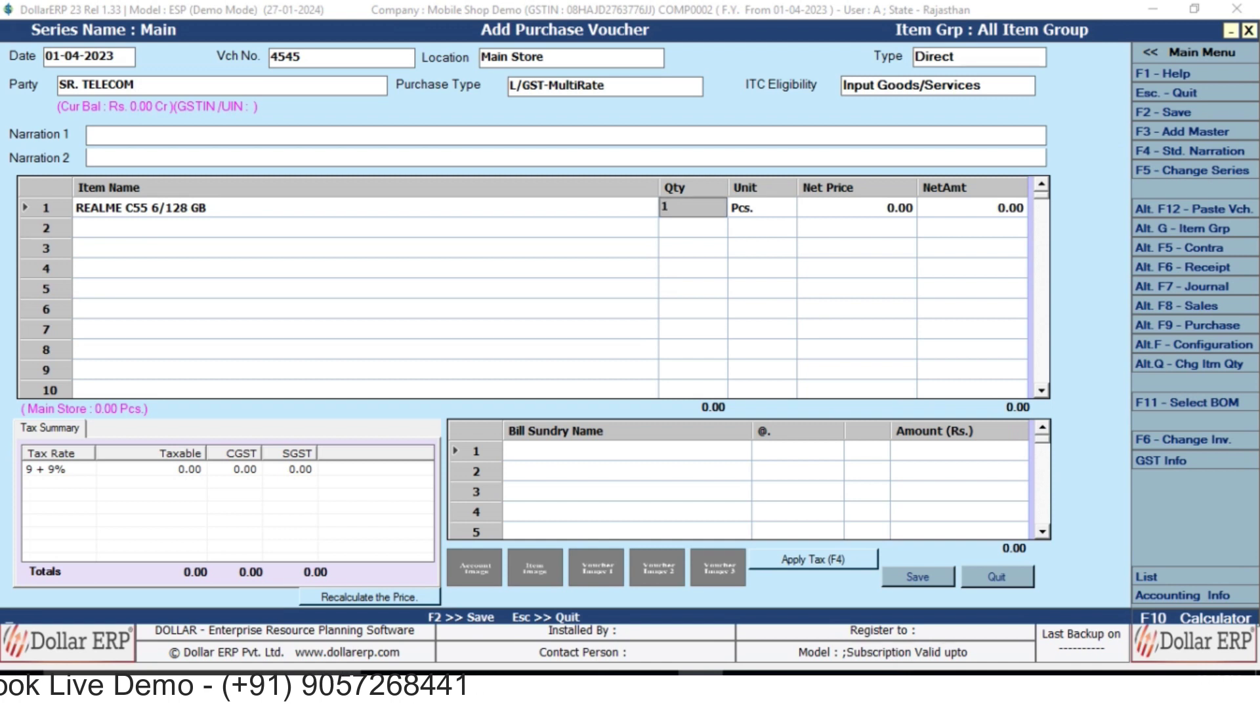
key(Return)
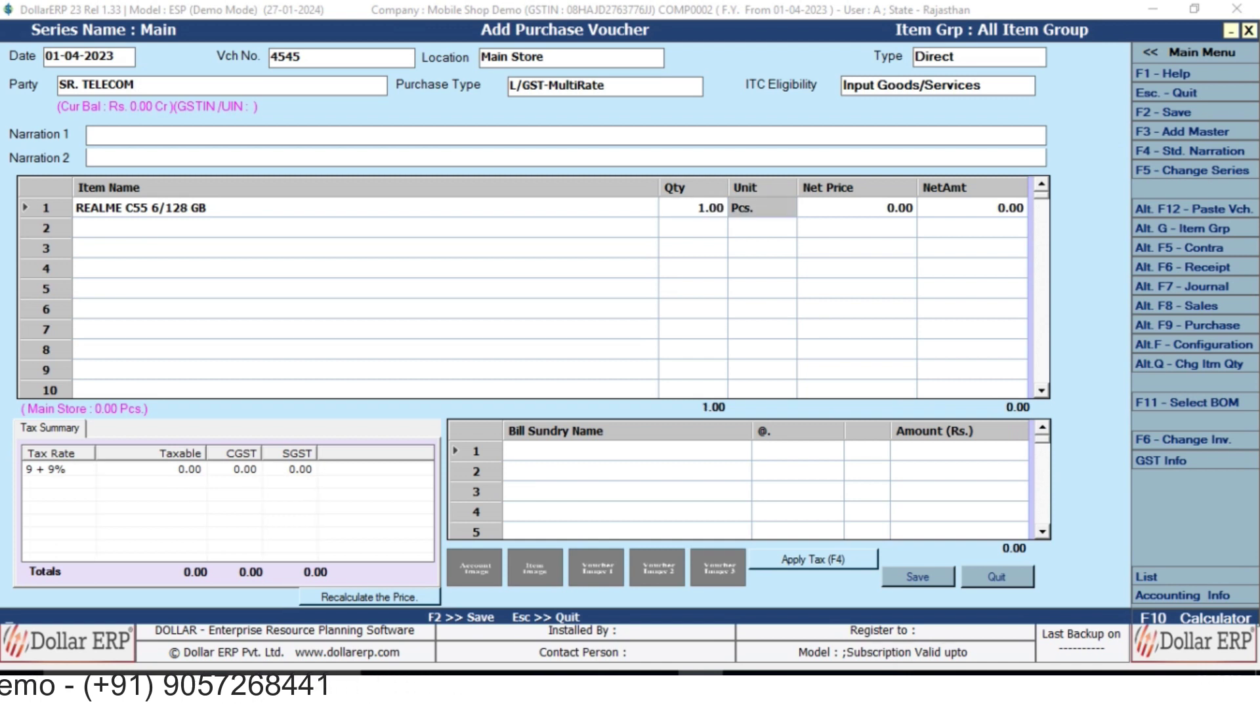
Record serial 5575, sale price 22,000 and second serial 35445 for the REALME C55.
key(Return)
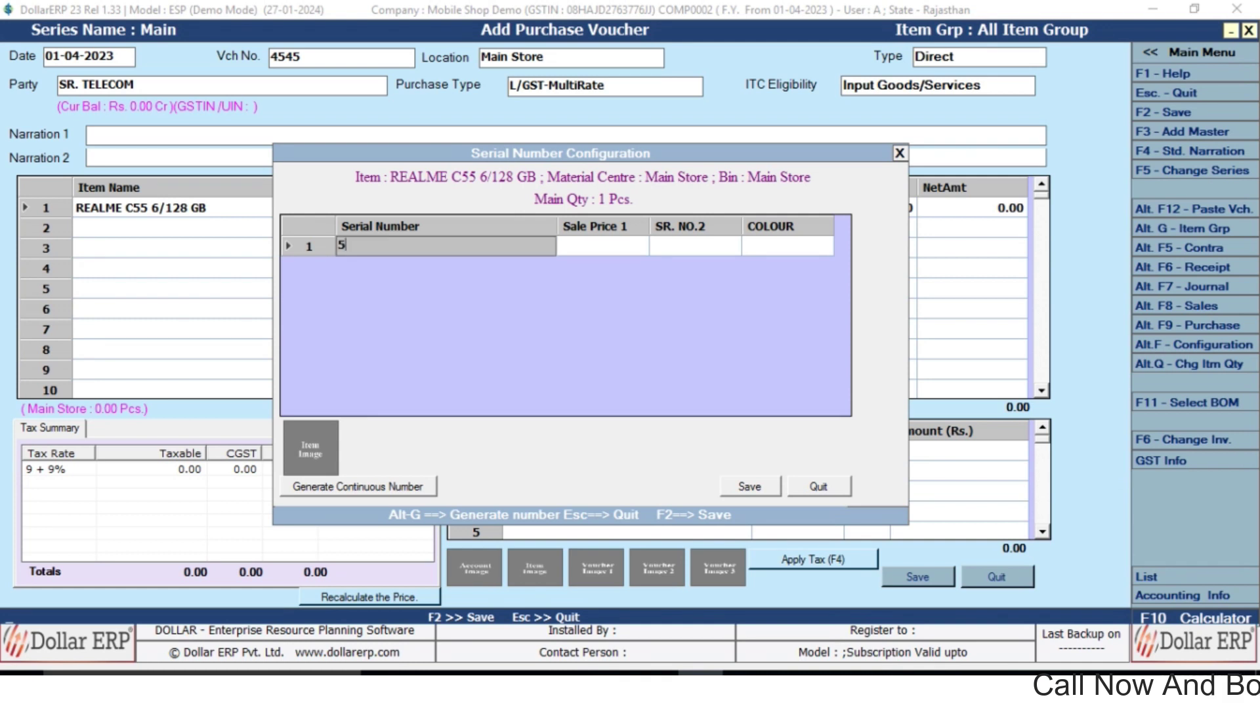
key(Return)
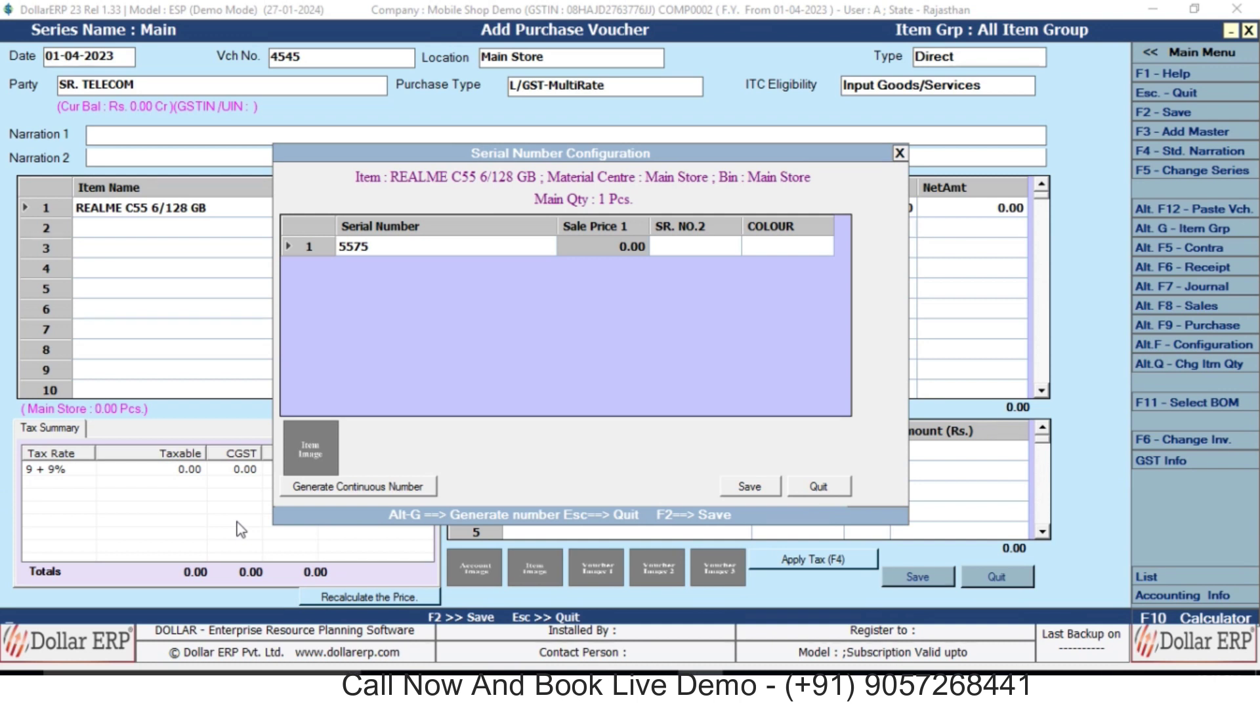
text(22000)
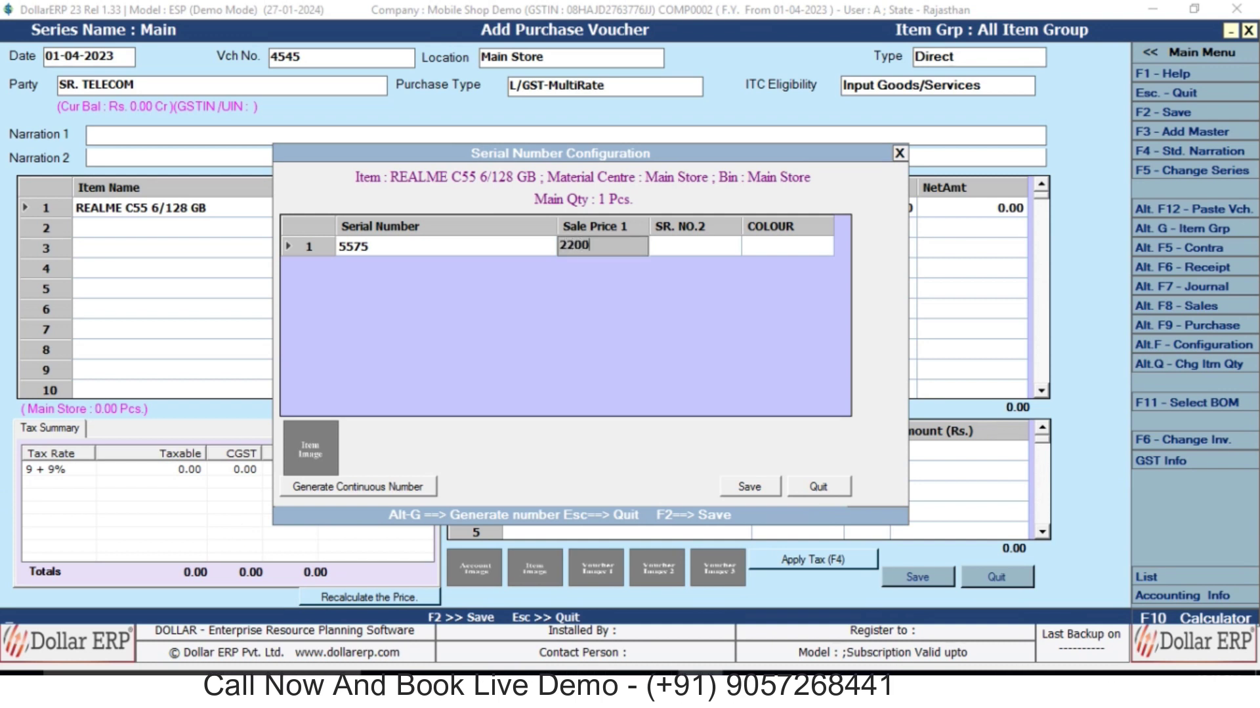
key(Return)
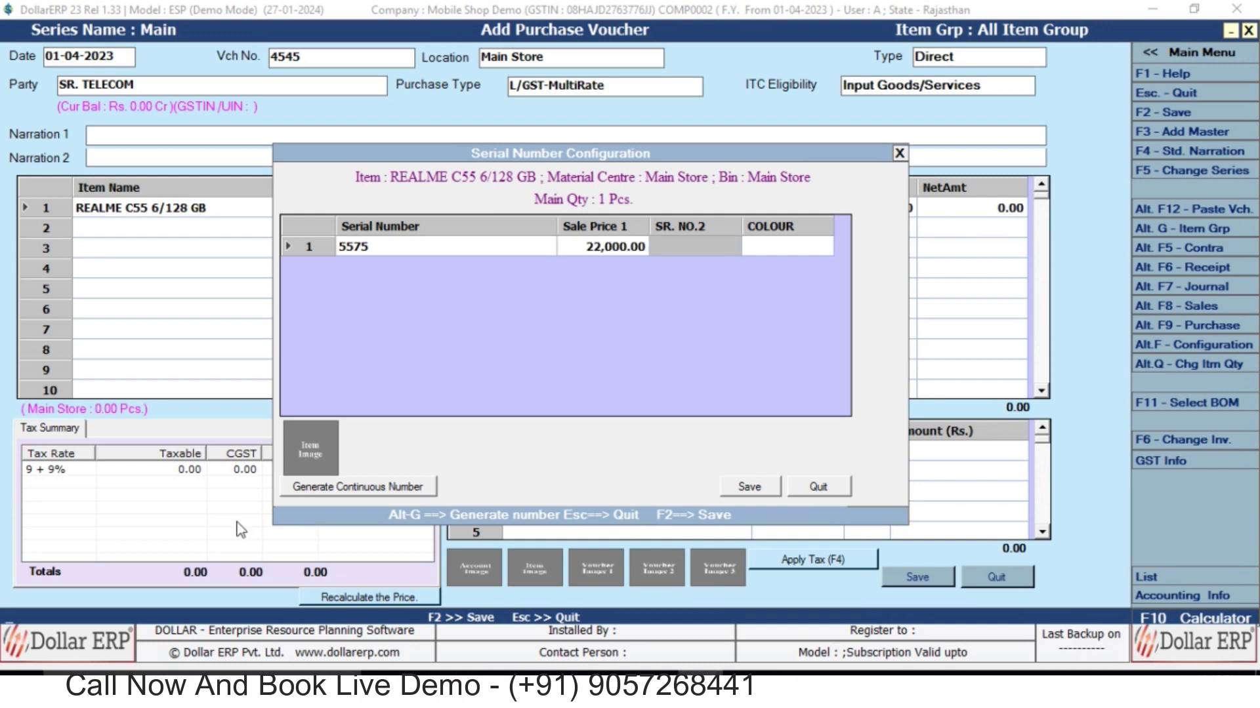
text(35445)
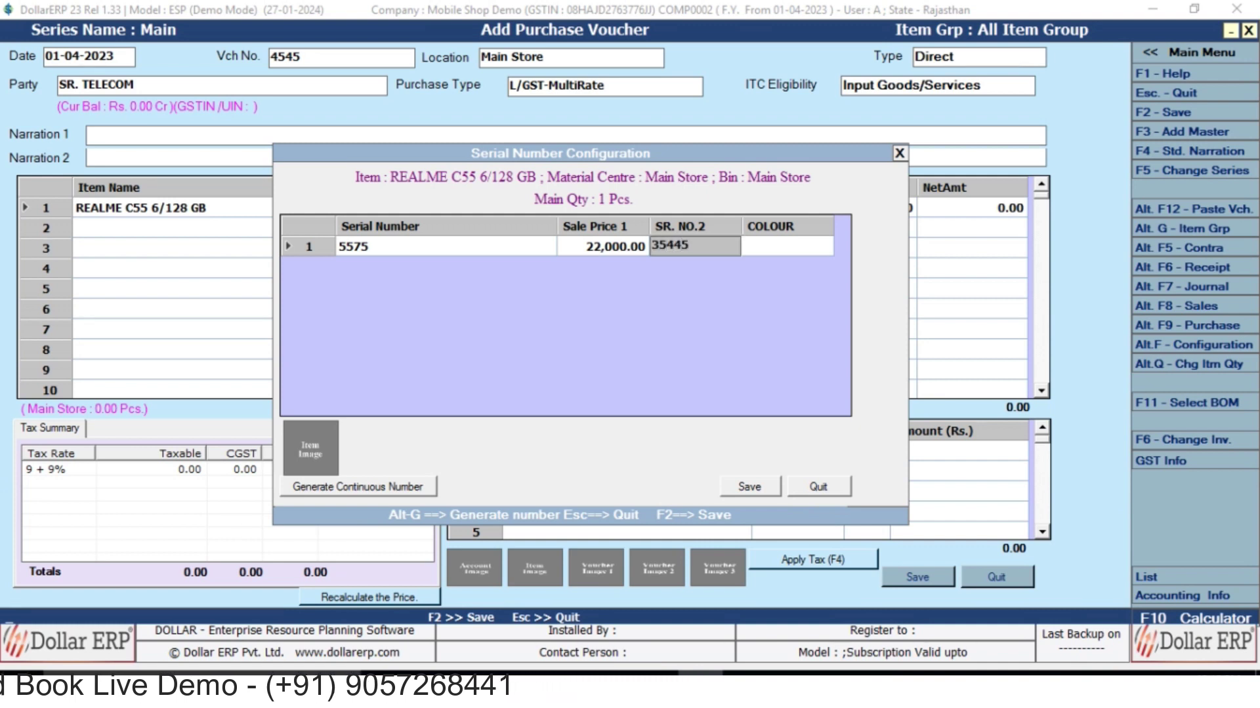
key(Return)
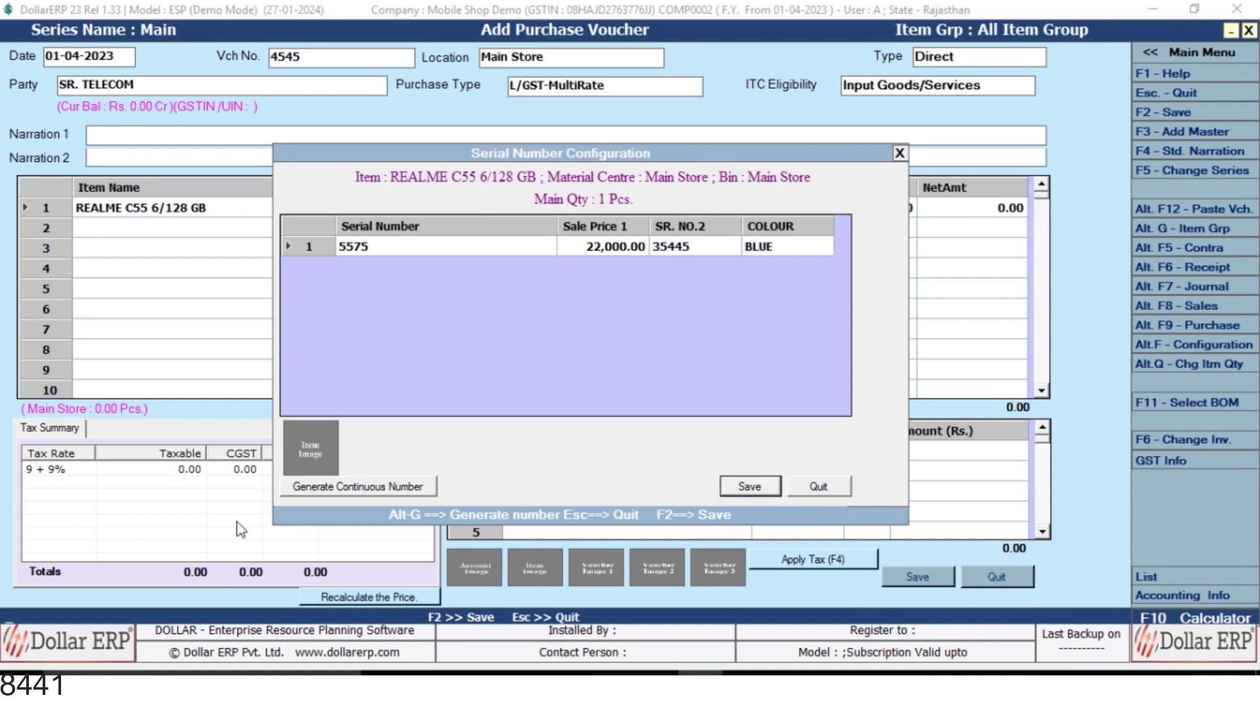
key(F2)
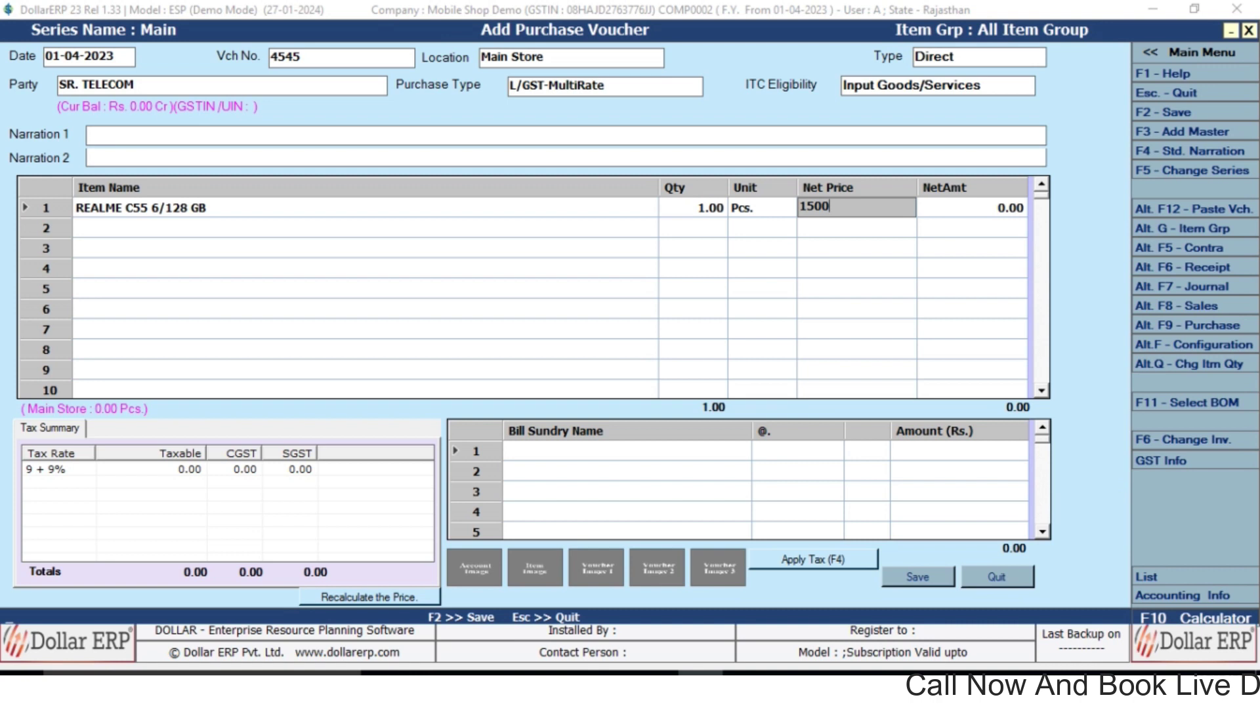
Correct the REALME C55 net price from 1500 to 15,000.
key(Return)
click(833, 209)
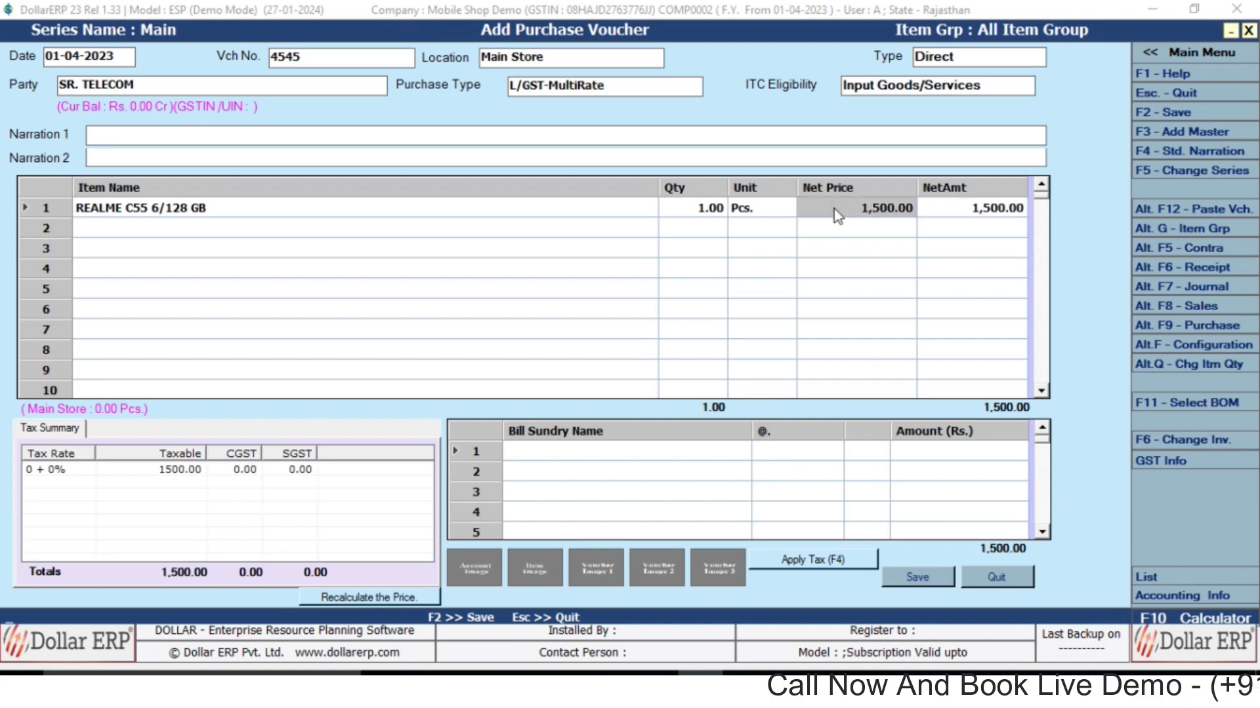
text(15,000)
key(Return)
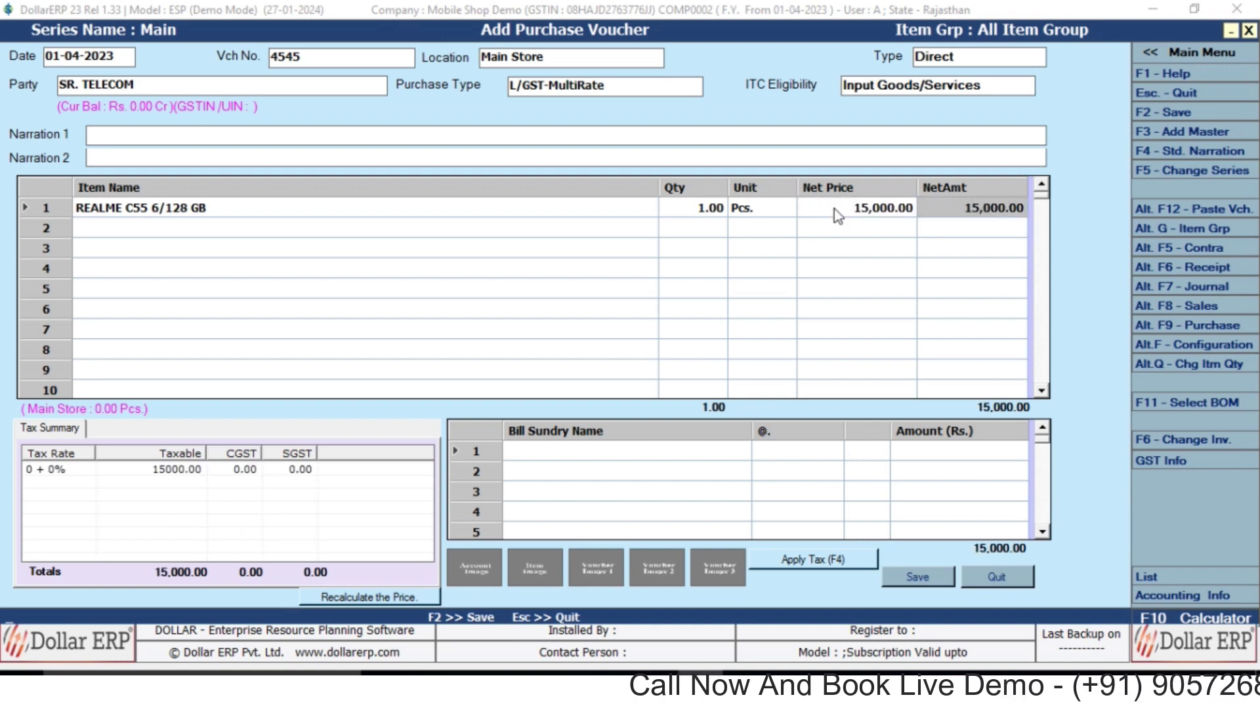
key(Return)
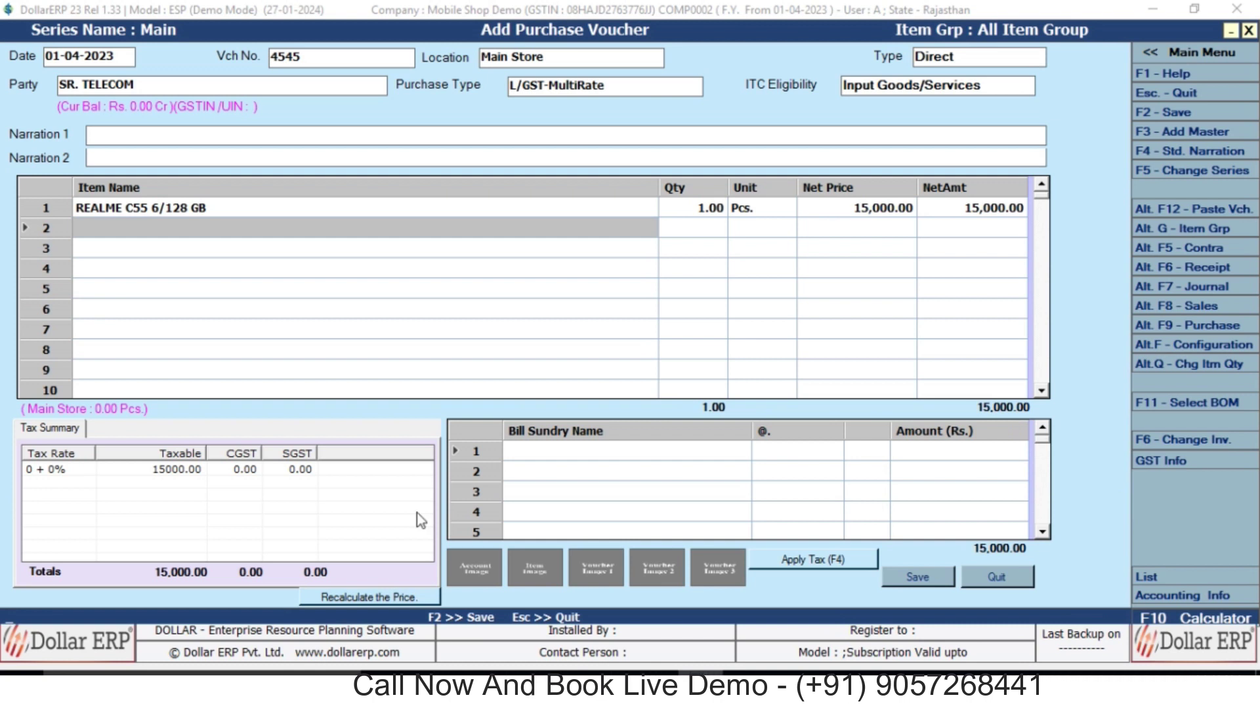
Add OPPO A53 4/64 GB in row 2 with quantity 1.
text(OP)
key(Return)
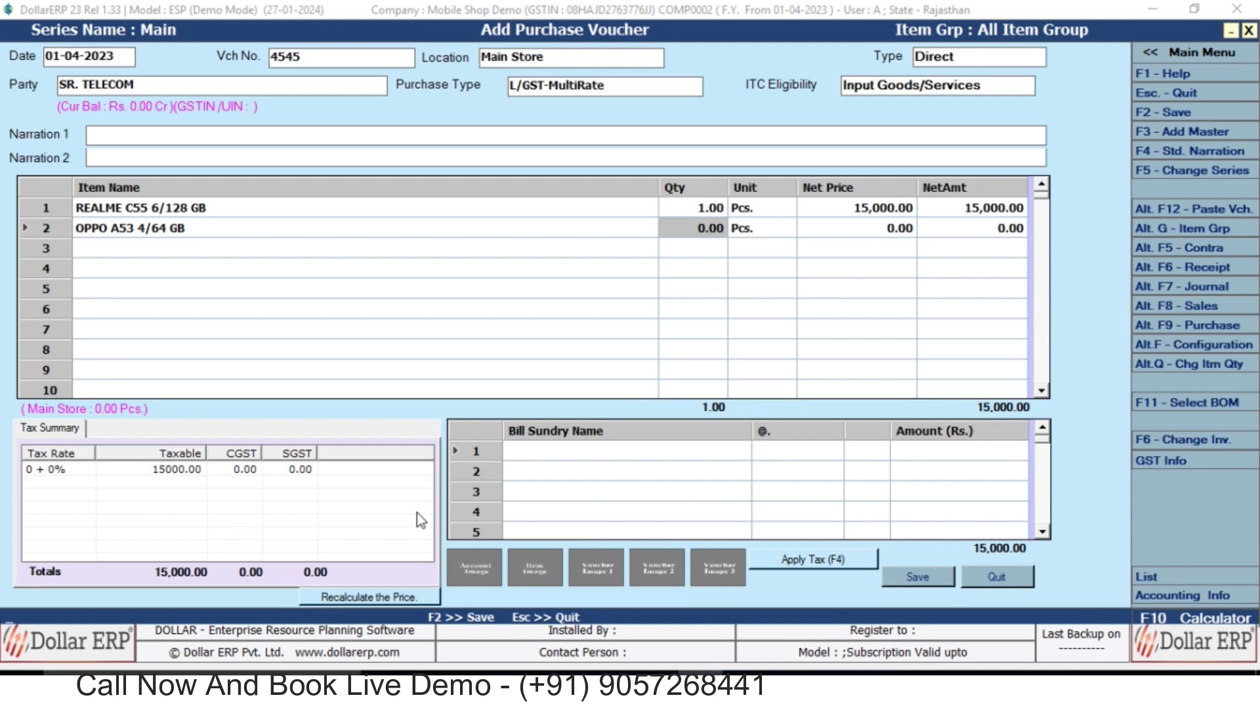
text(1)
key(Return)
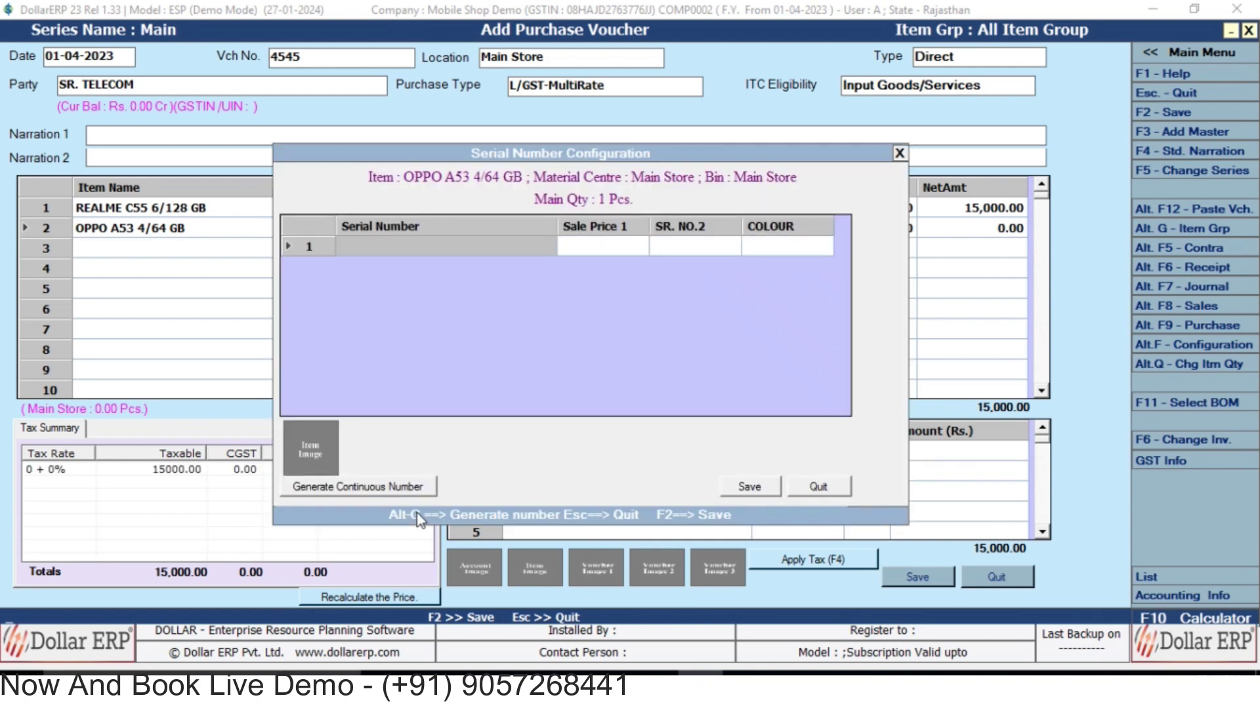
Give the OPPO A53 serial number 6757 and net price 12,000.
text(6757)
key(Return)
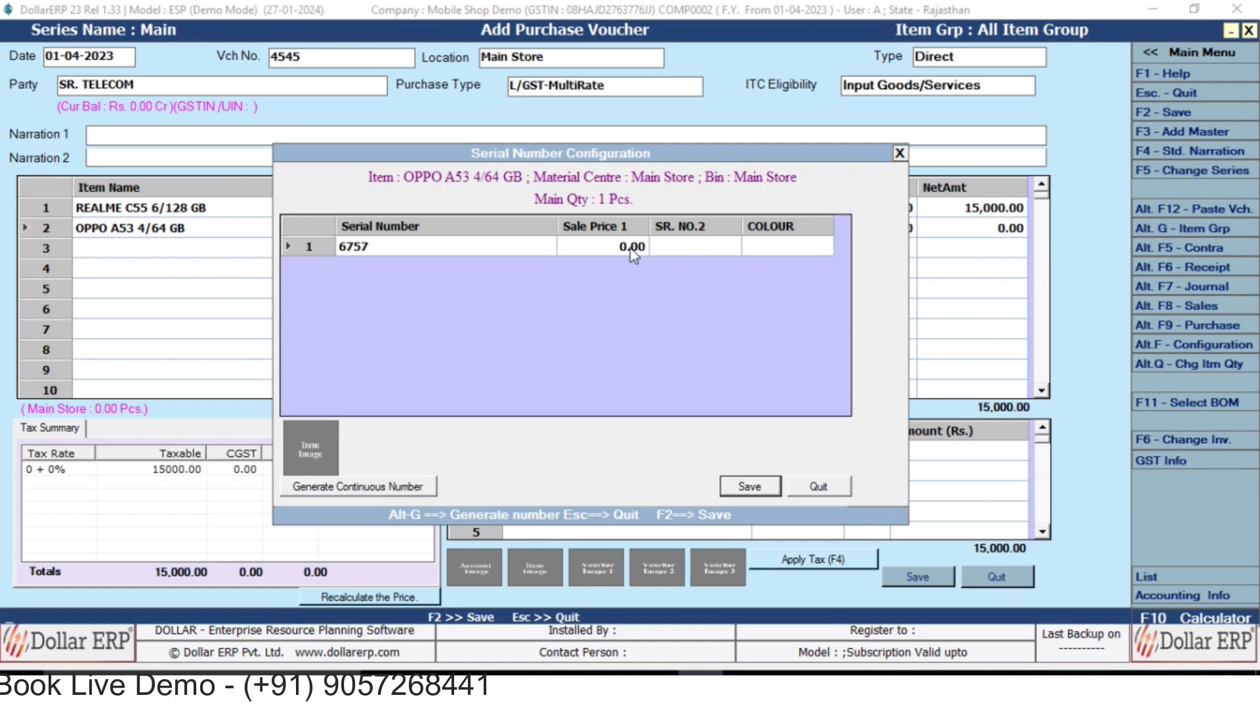
click(631, 249)
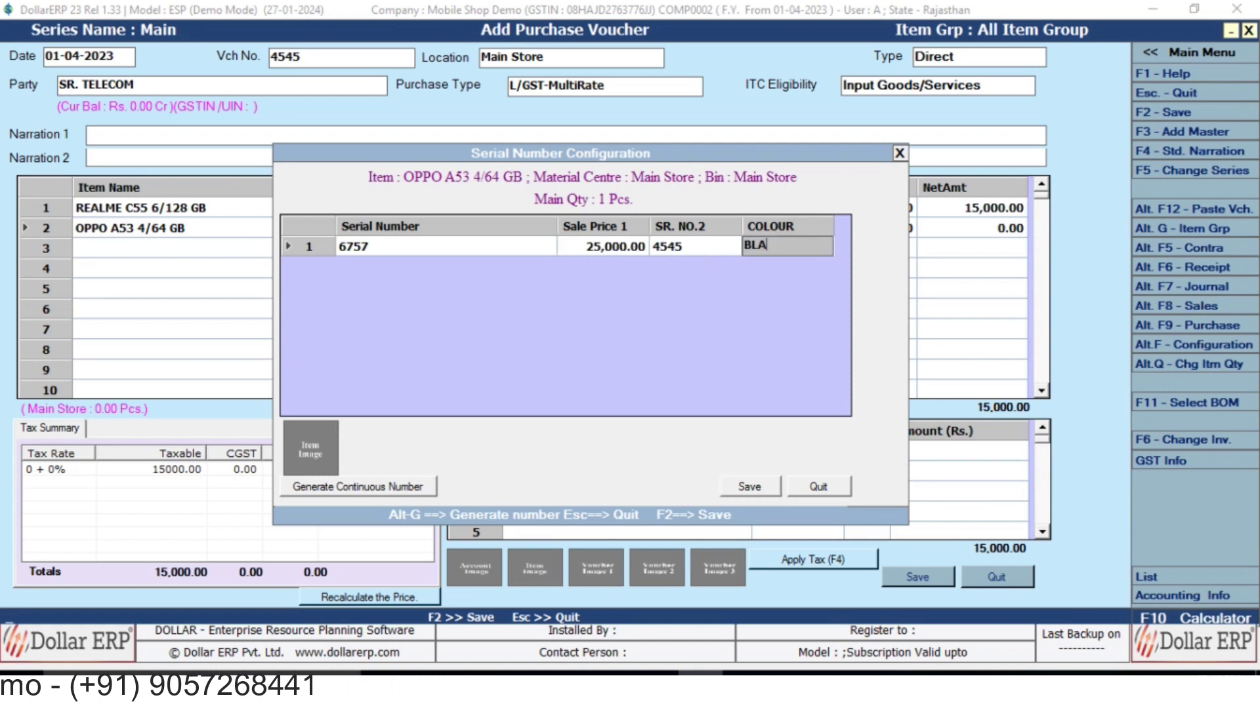
key(F2)
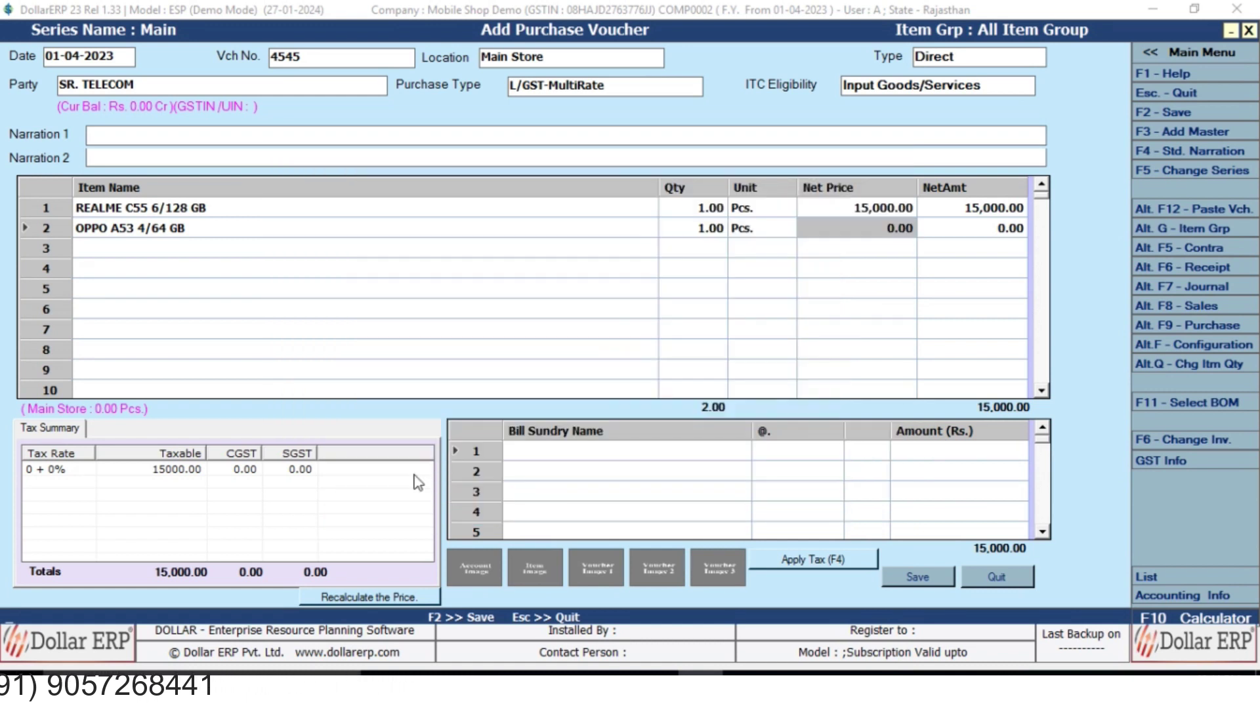
text(12000)
key(Return)
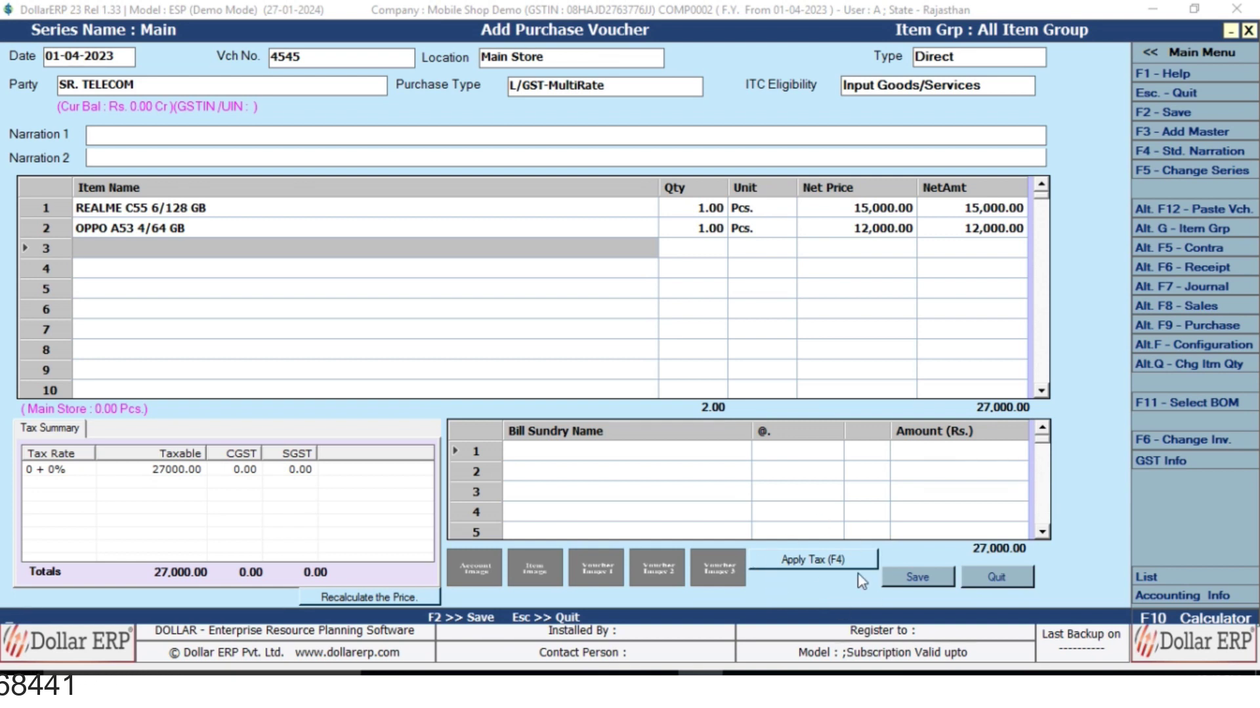
Apply 9% CGST and SGST for a 31,860 total and save, accepting the GST reporting details.
click(797, 564)
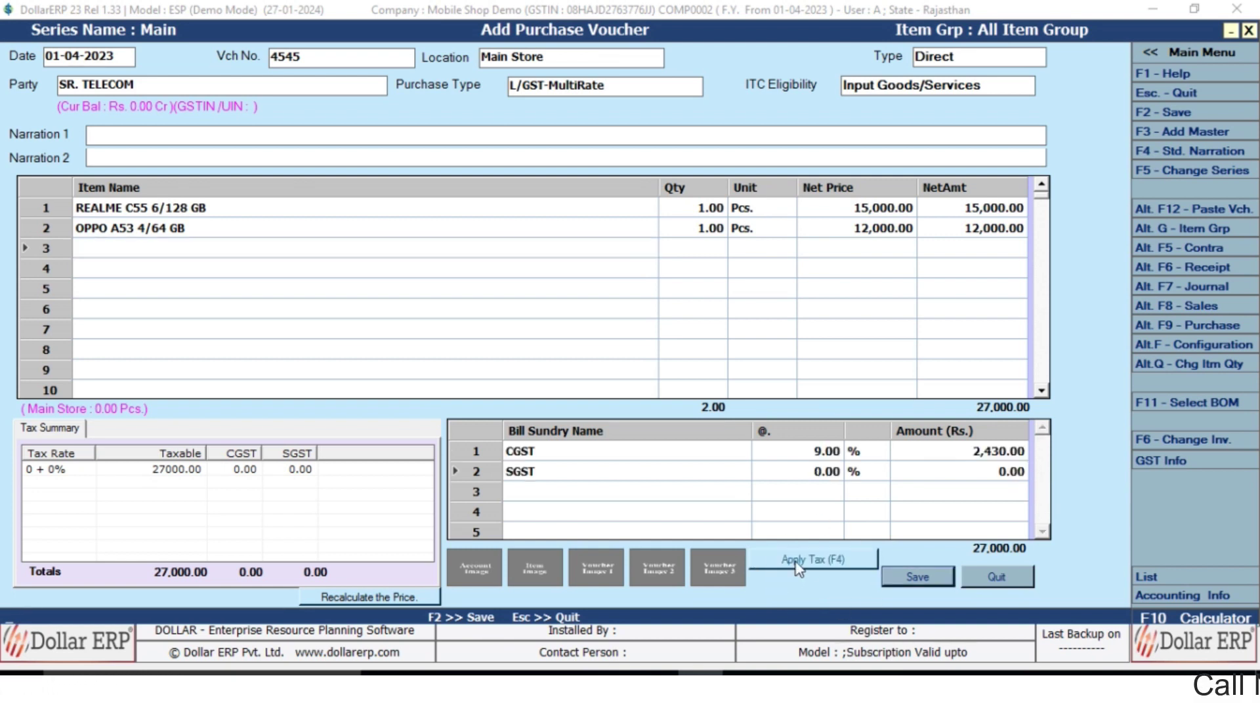
key(Return)
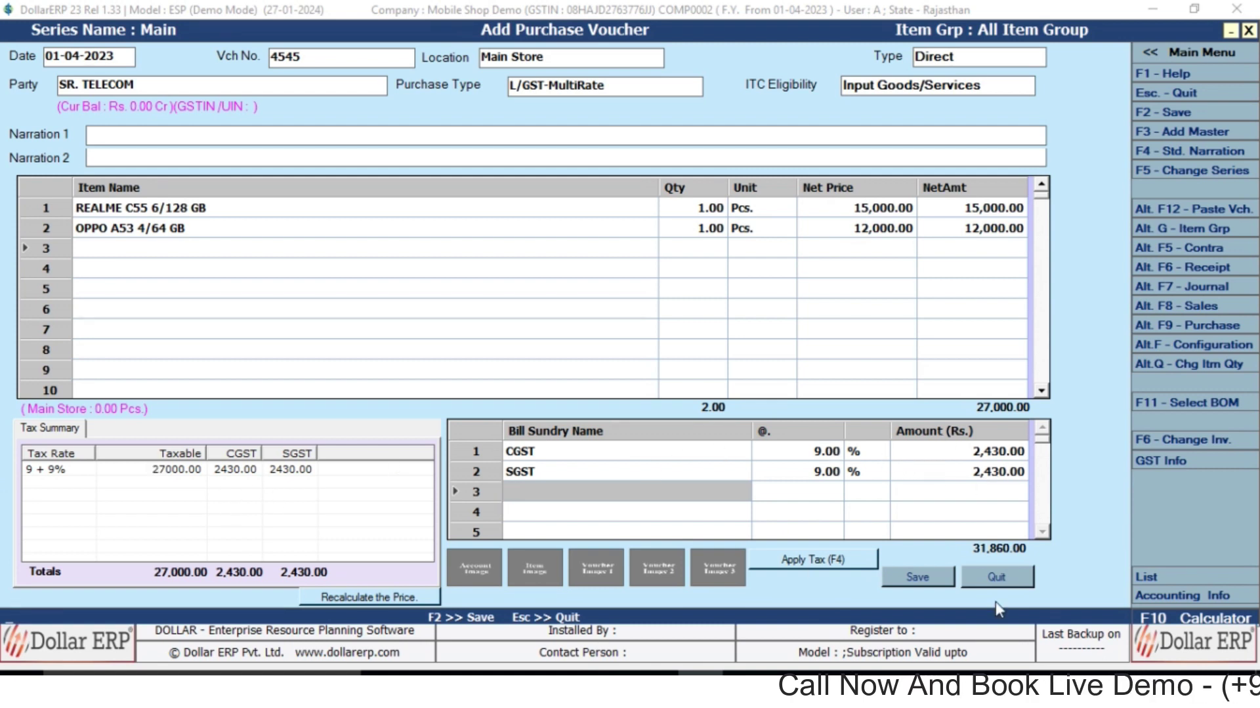
click(912, 581)
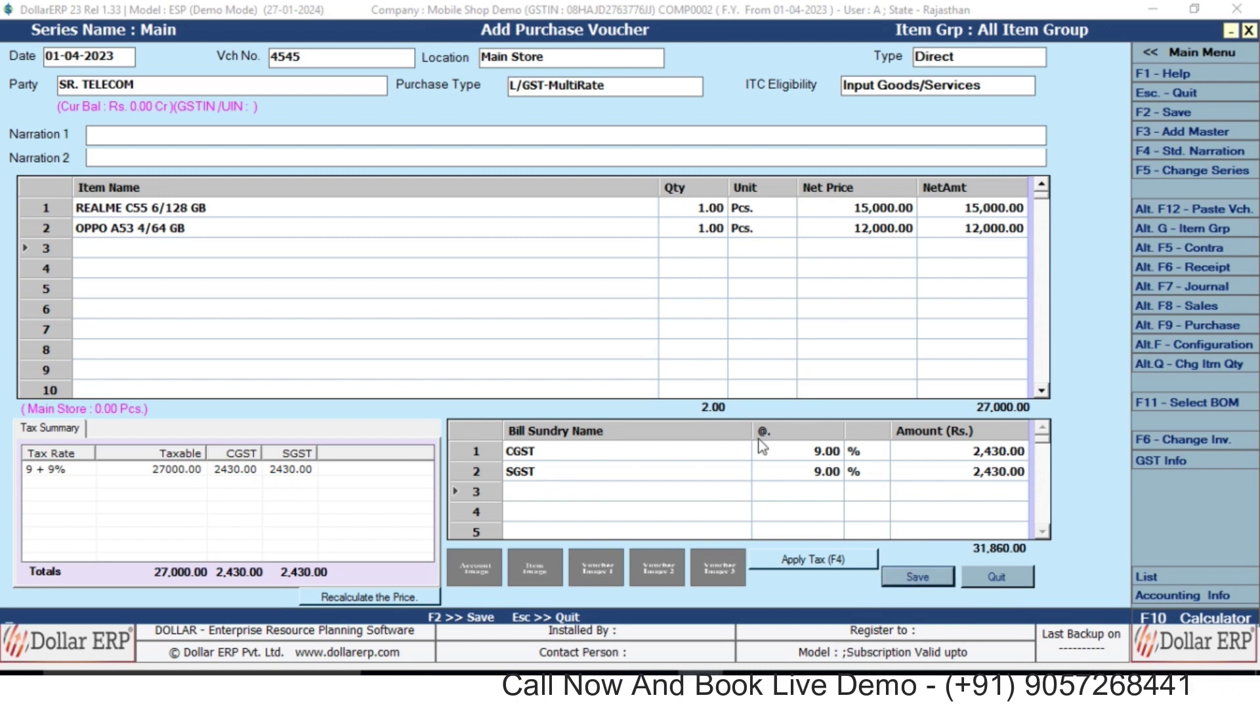
key(F2)
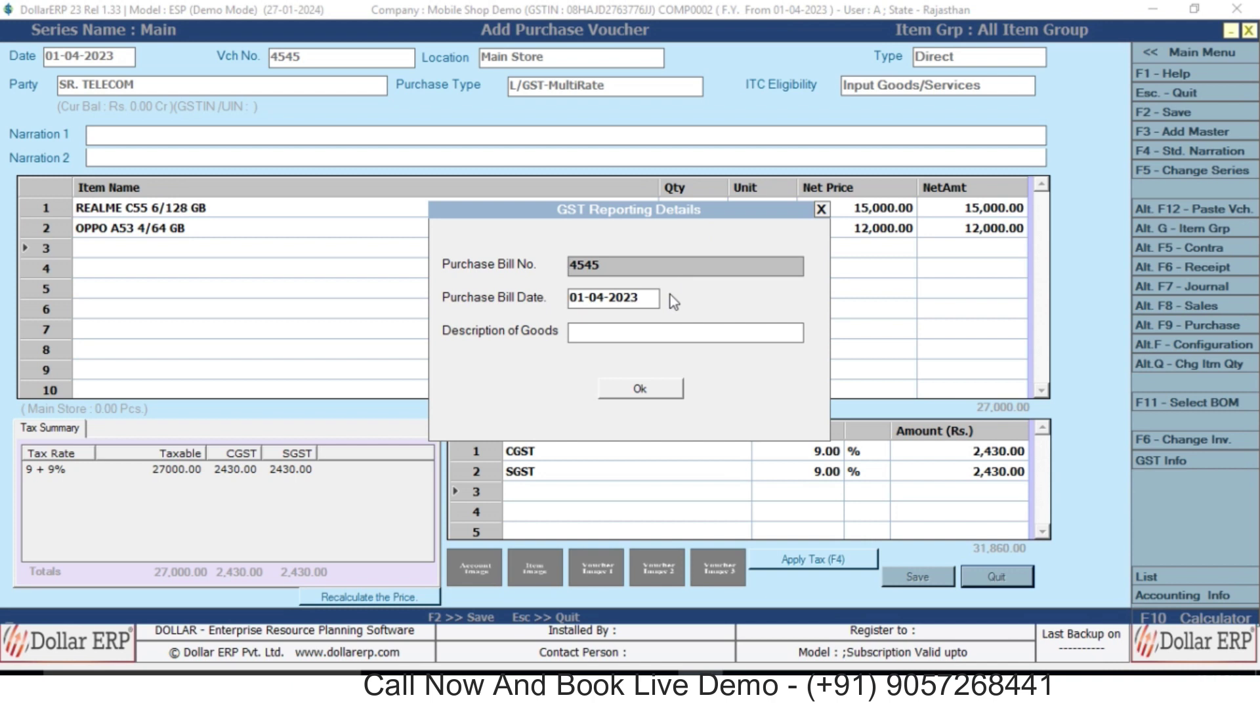
click(638, 388)
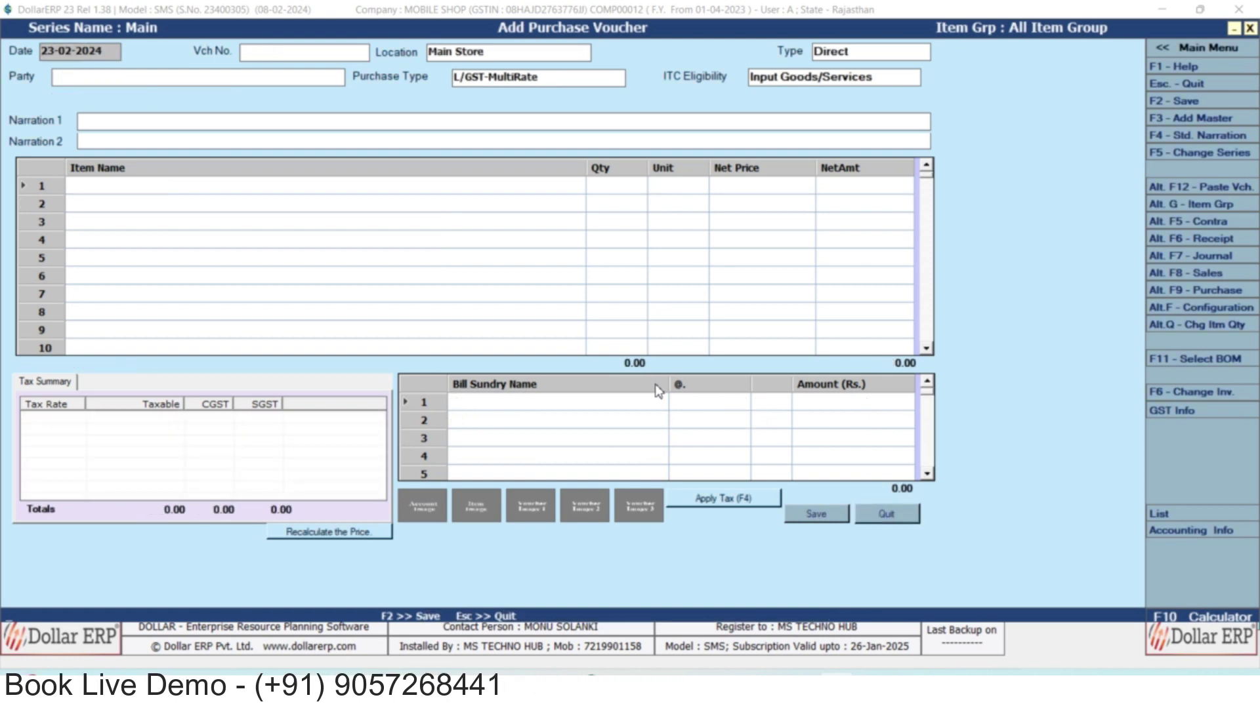
Open purchase voucher 15121 from the Main series in Modify mode, review it, and quit unchanged.
key(Escape)
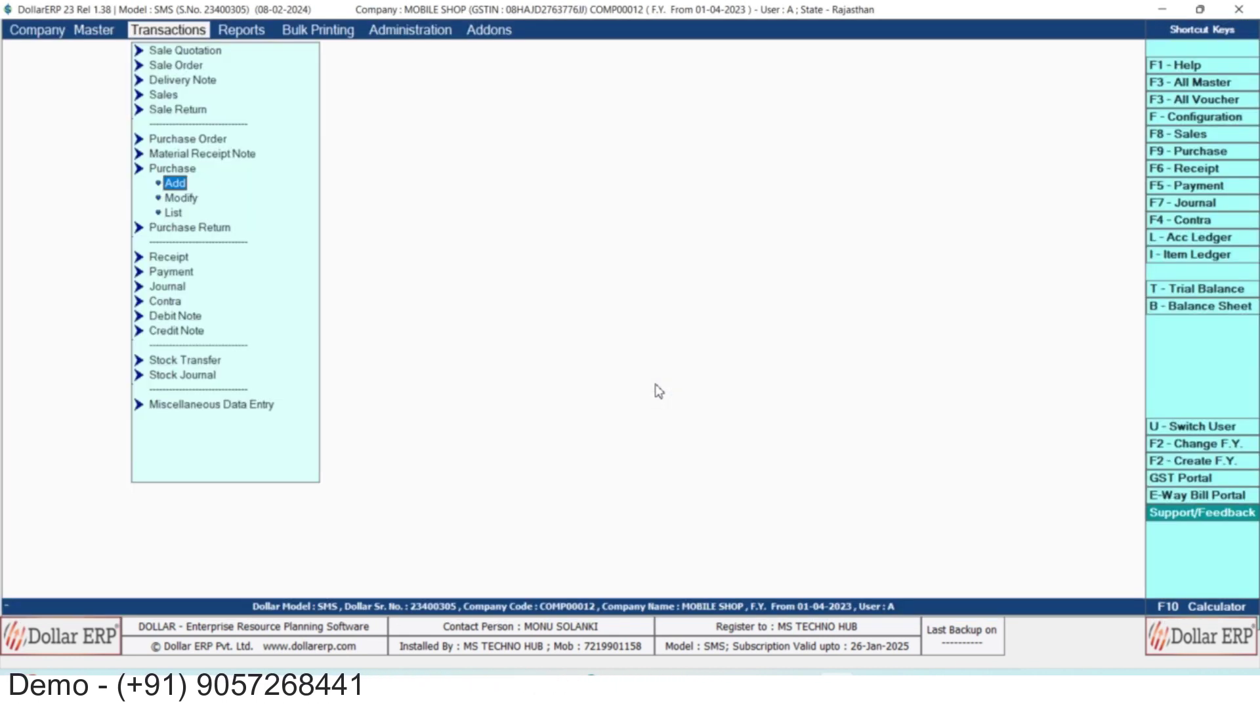
key(Return)
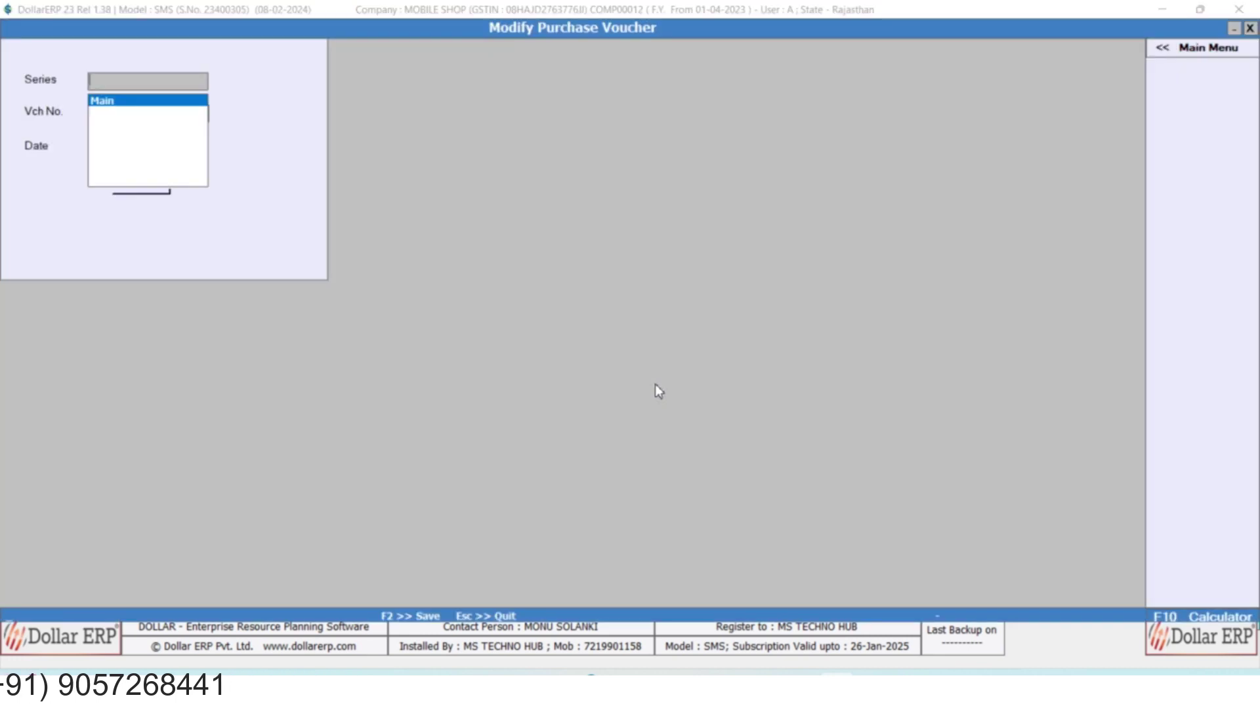
key(Return)
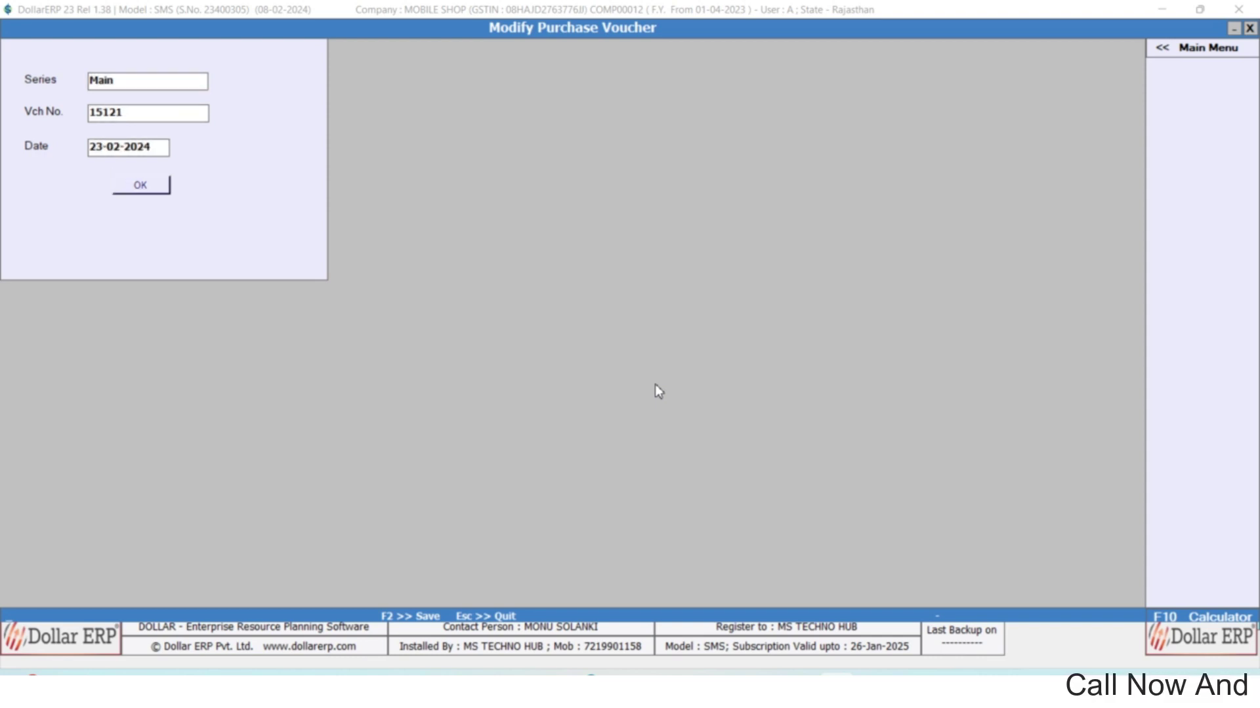
key(Return)
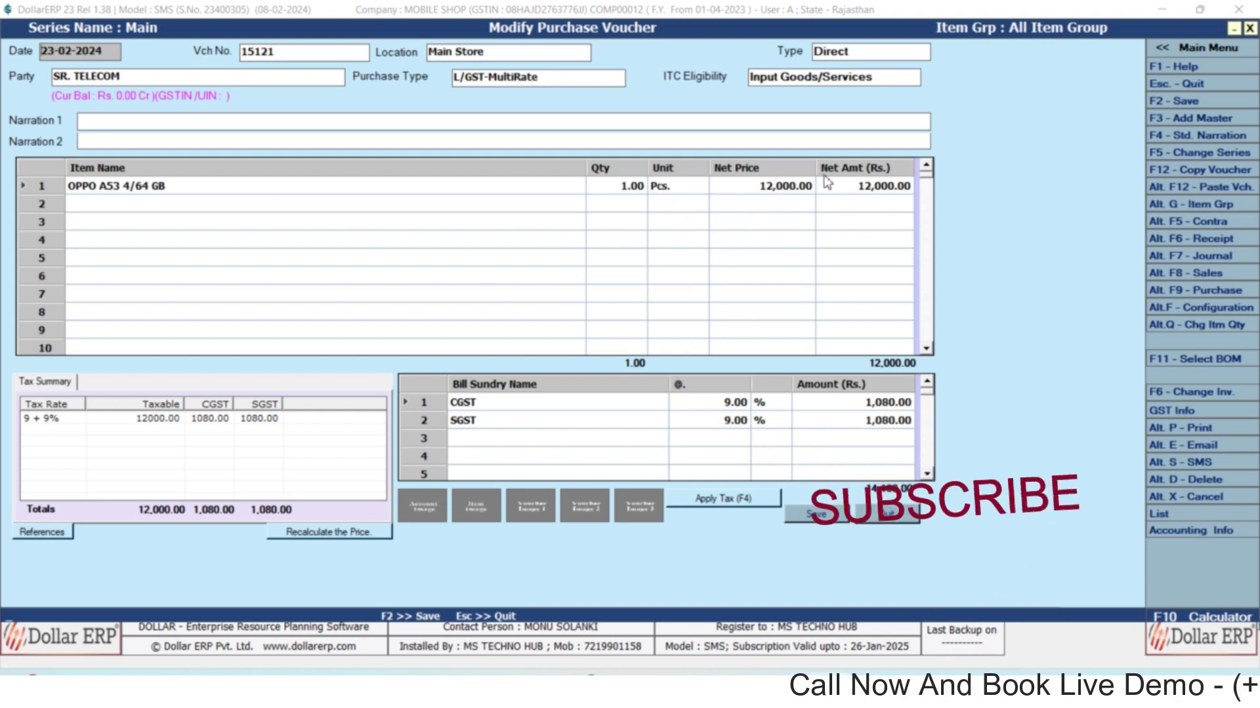
key(Escape)
key(Return)
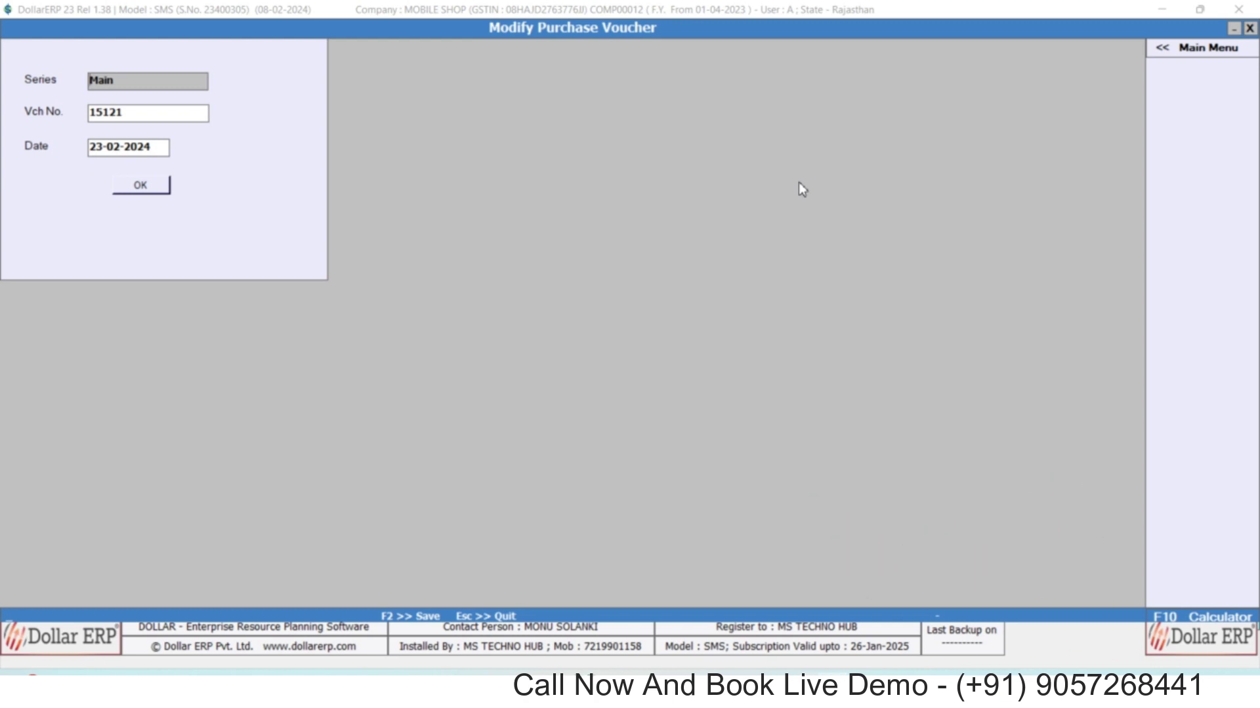
key(Escape)
key(Down)
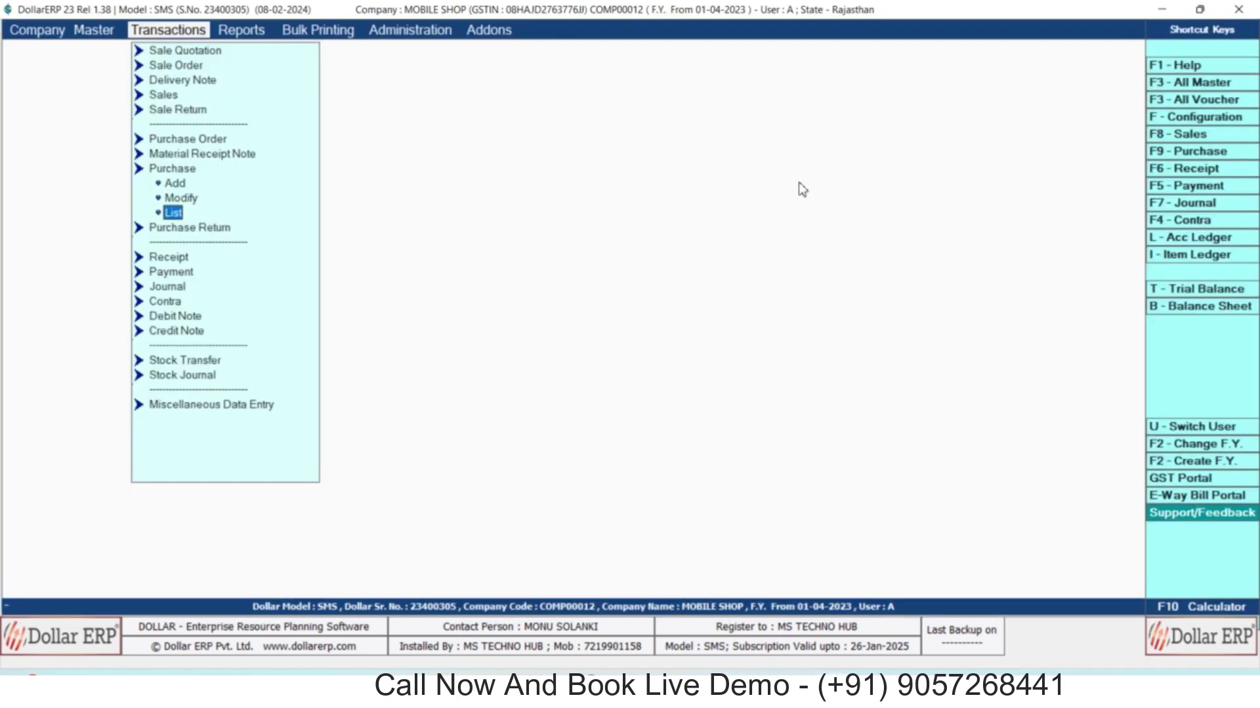
key(Return)
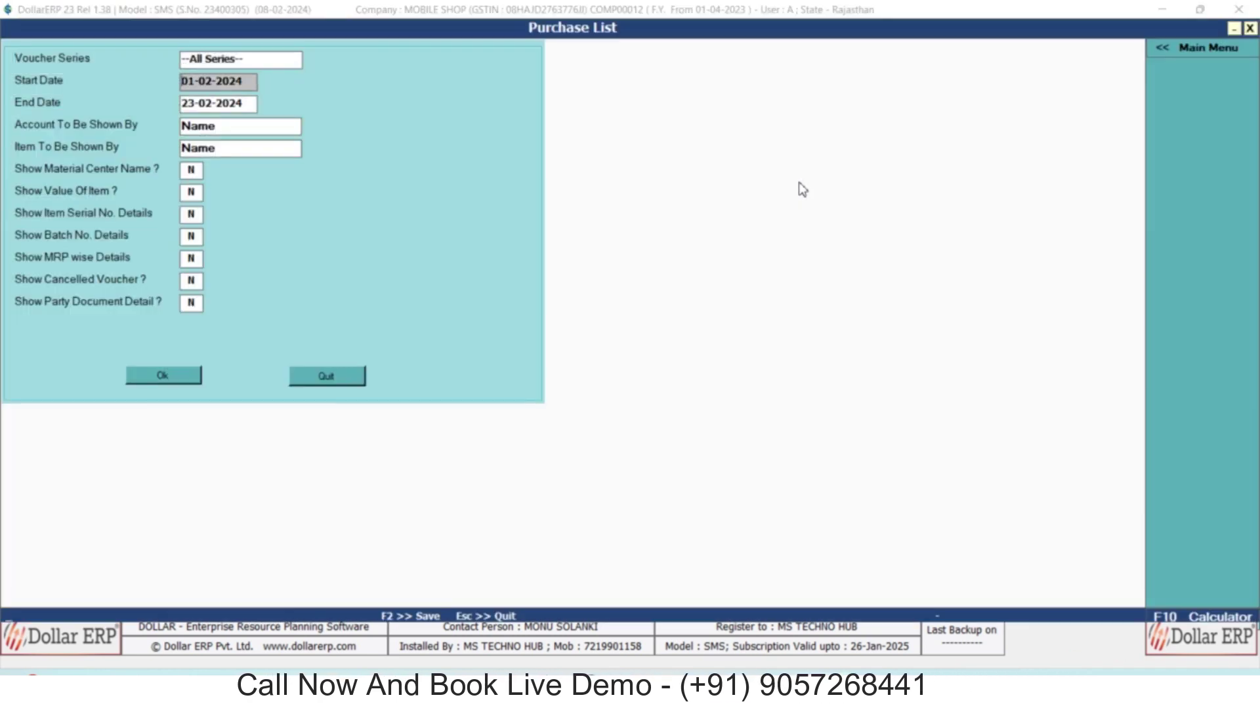
key(Return)
key(Return)
key(Return)
key(Return)
key(Return)
key(Return)
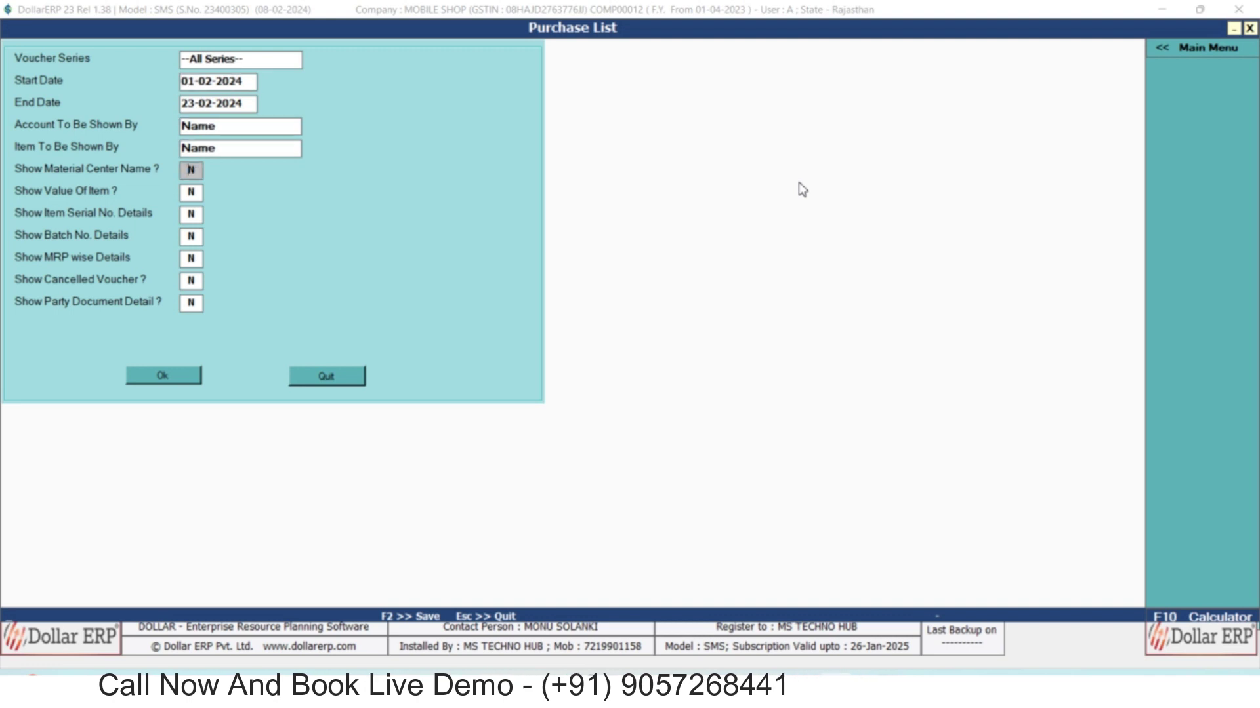
key(Return)
key(Return)
key(Return)
key(Return)
key(Return)
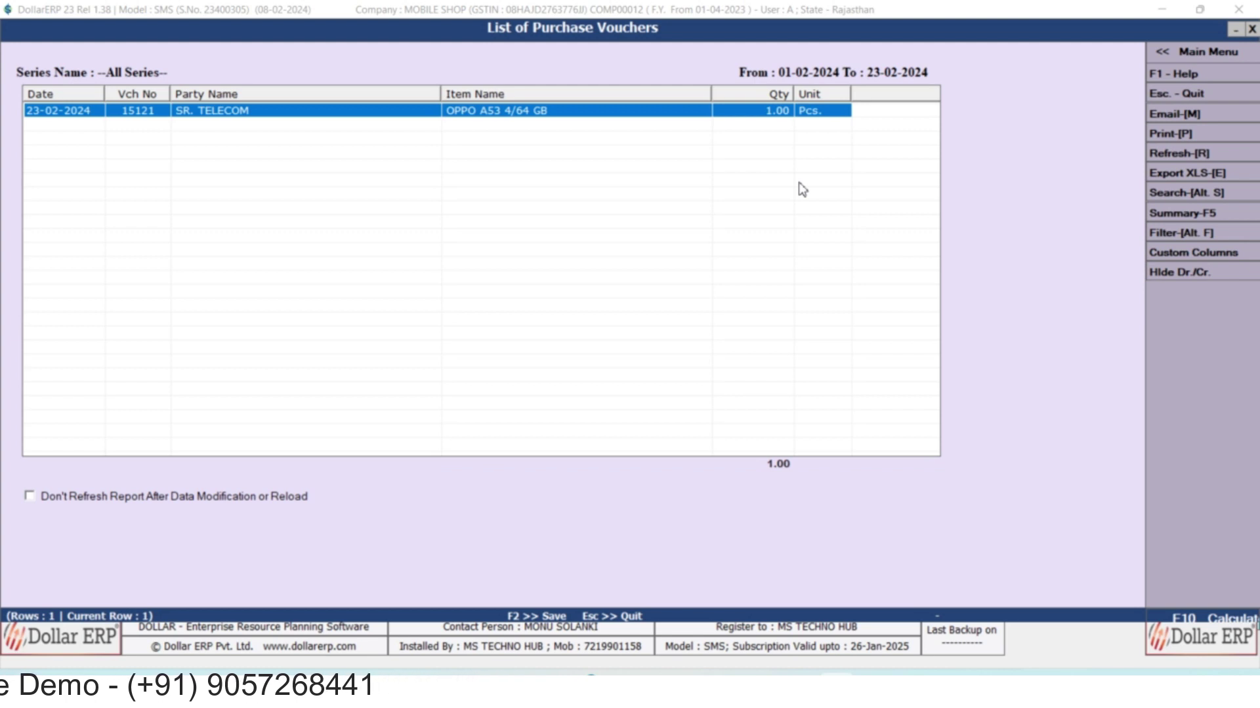
key(Escape)
key(Escape)
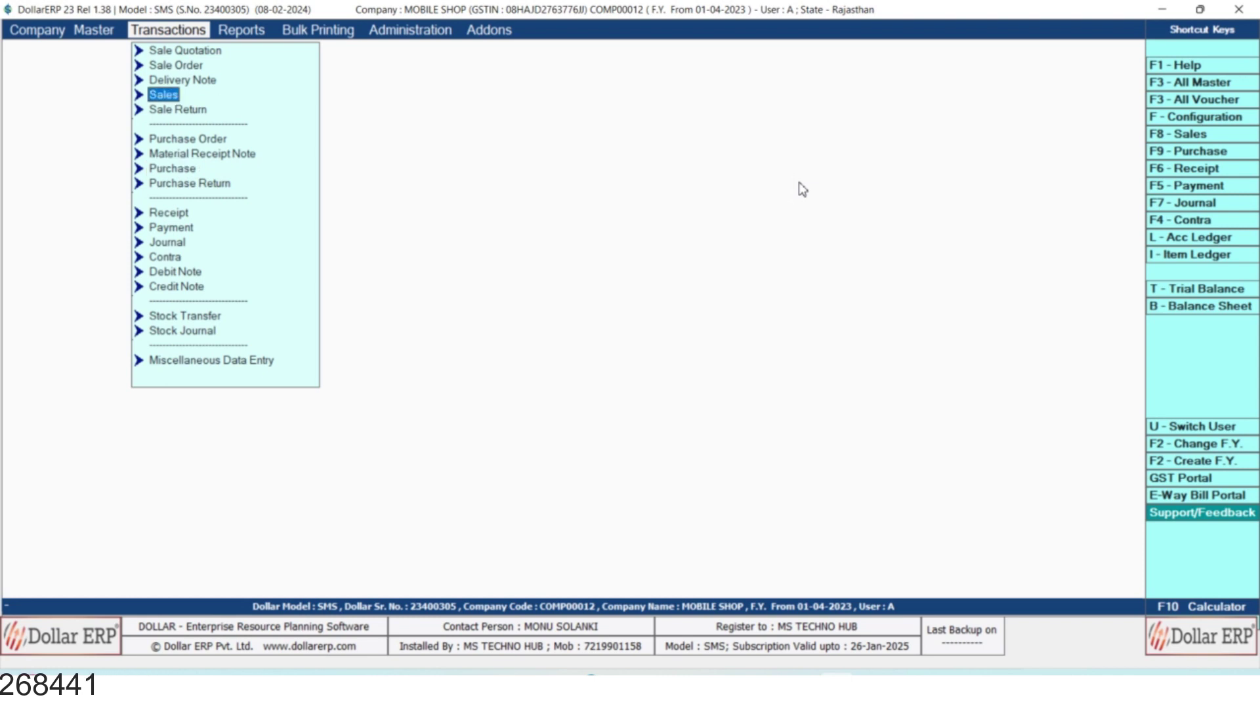
key(Return)
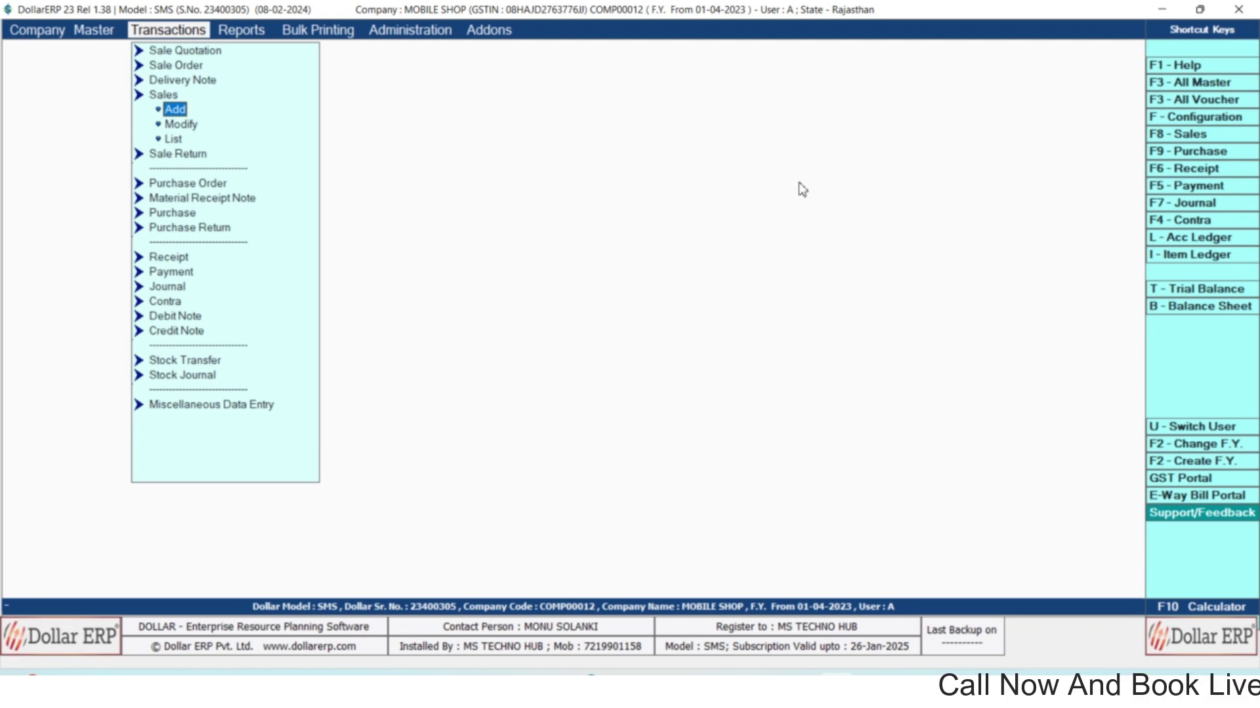
key(Return)
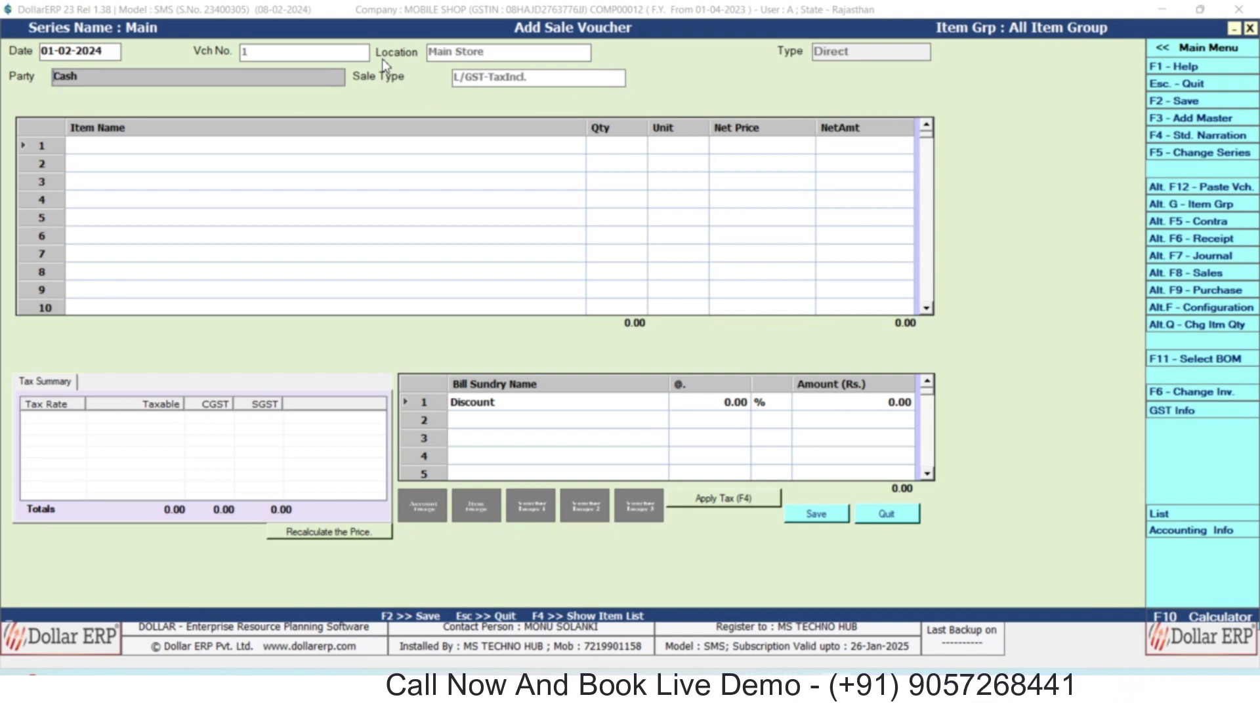
key(Return)
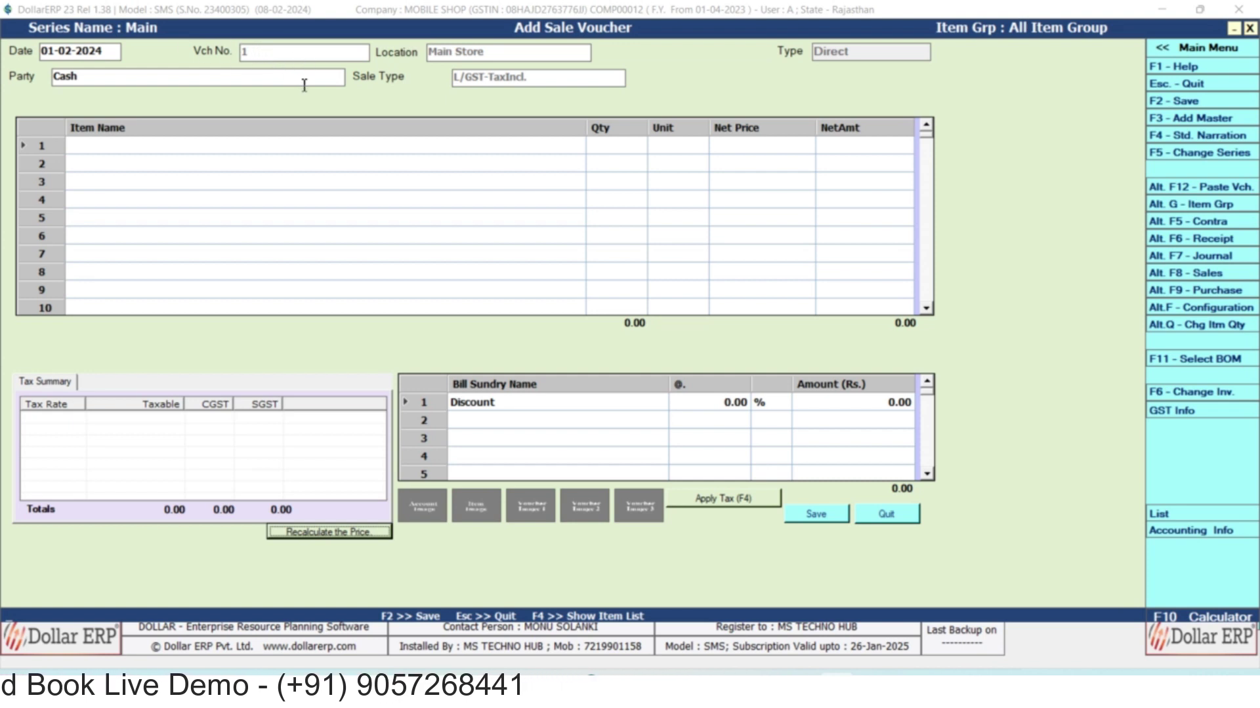
click(195, 81)
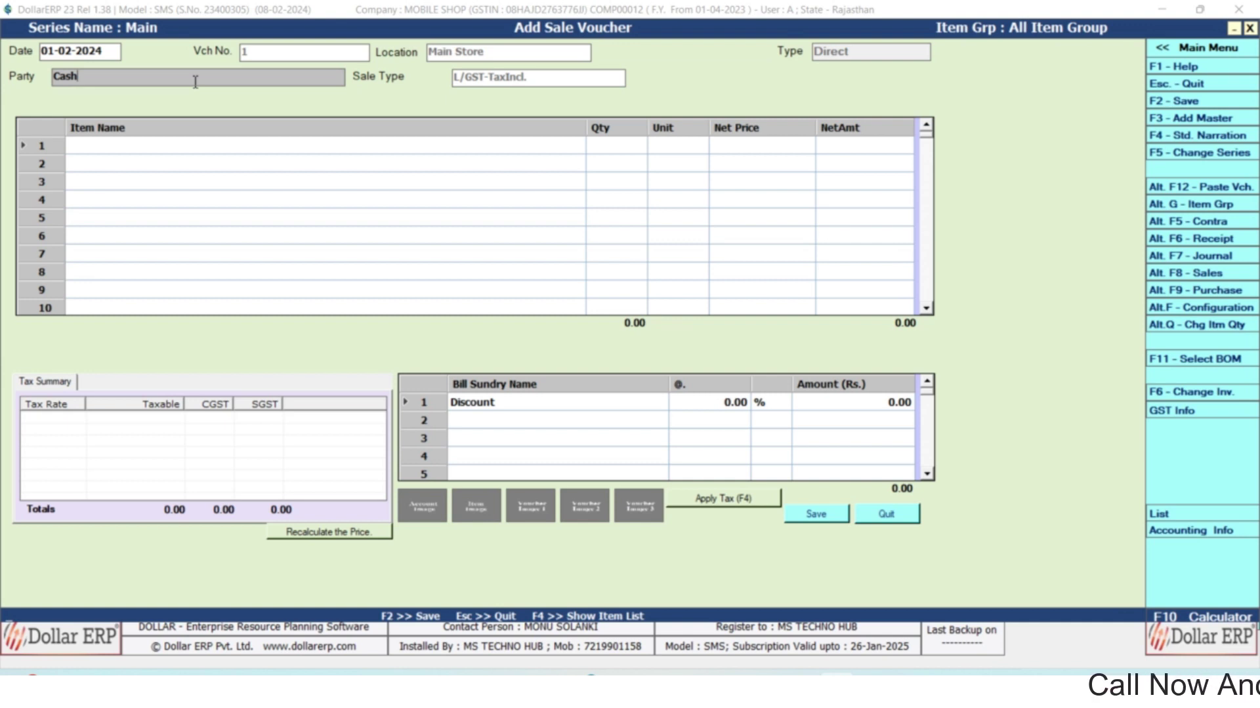
Set the party back to Cash and base GST reporting on Billing/Shipping Details.
key(BackSpace)
key(BackSpace)
key(BackSpace)
key(BackSpace)
text(ca)
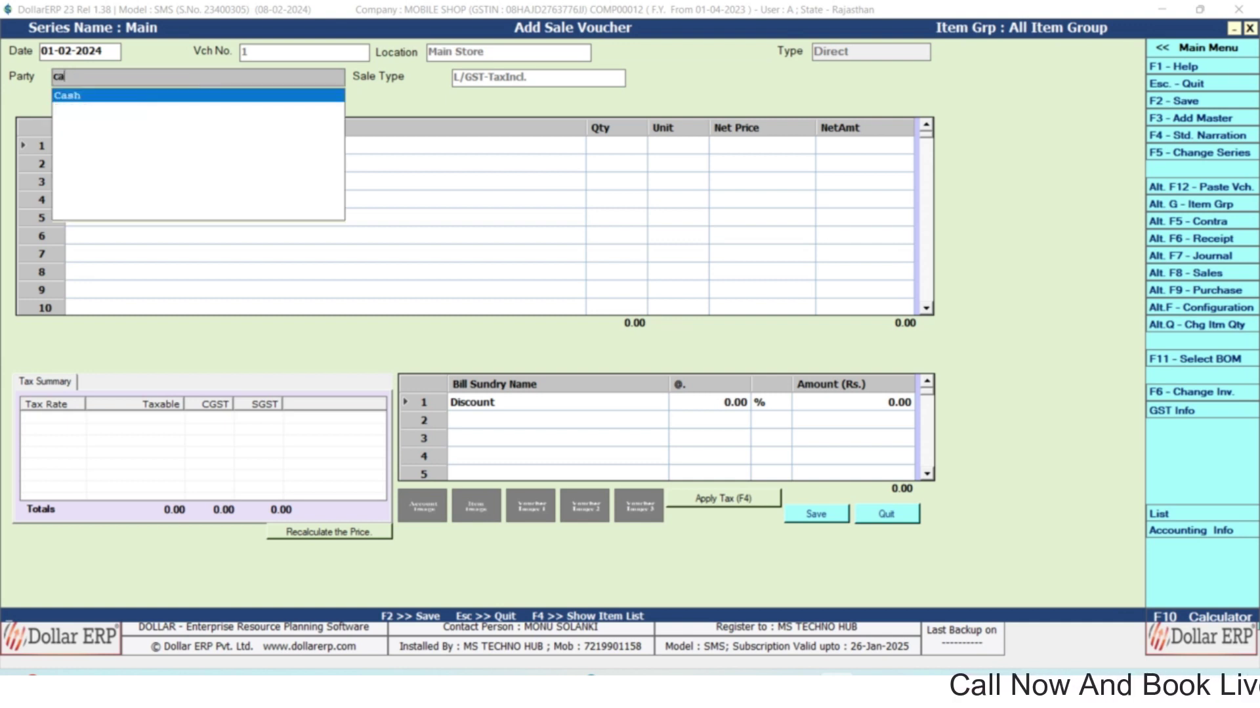
key(Return)
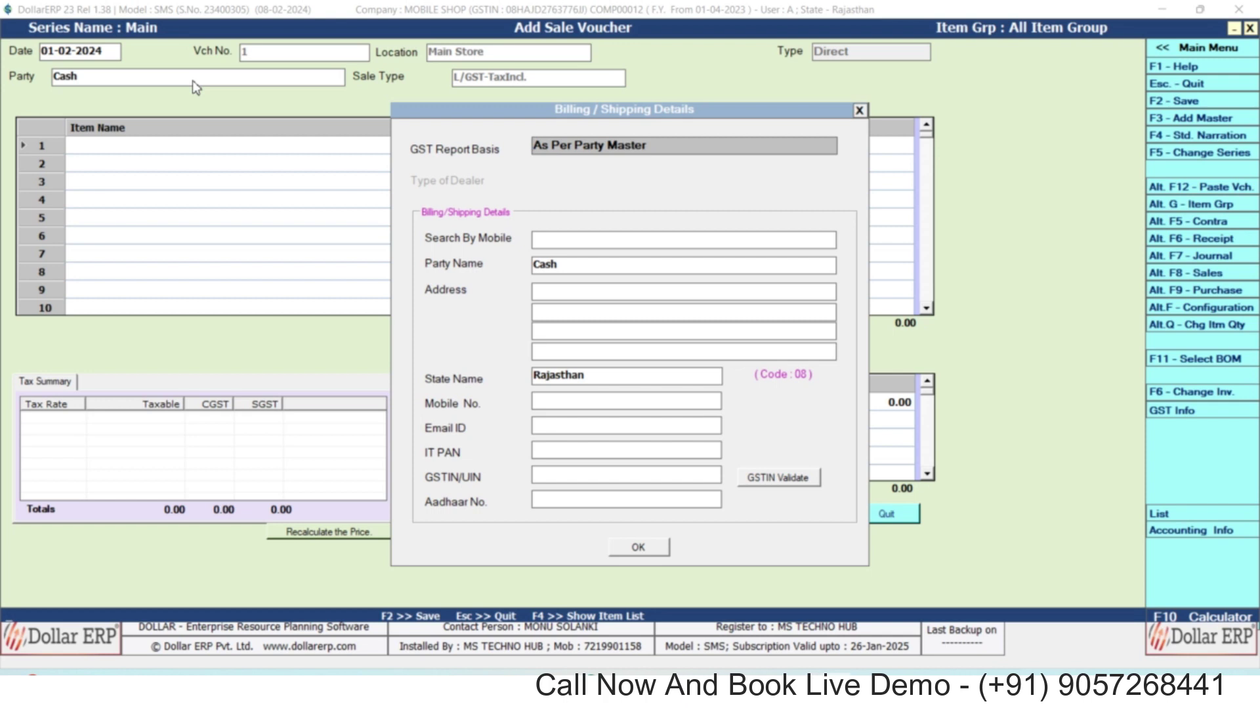
key(Down)
key(Return)
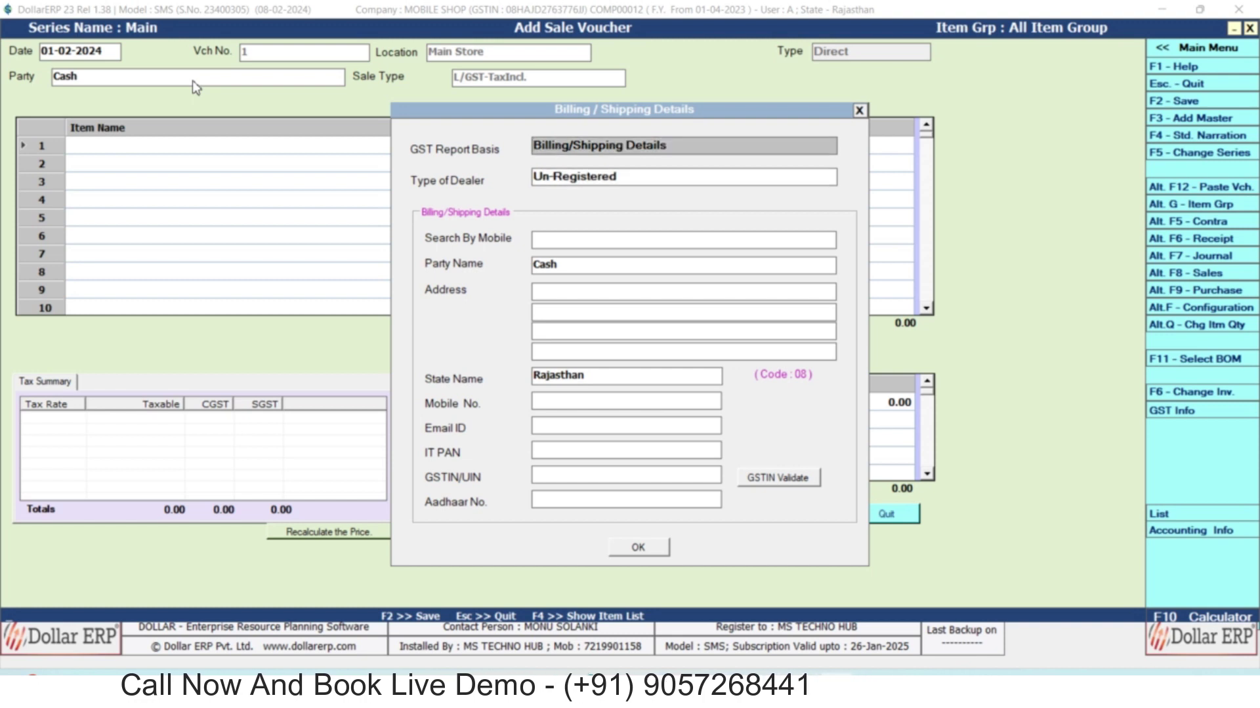
Look up the customer by their mobile number to load their billing details.
key(Return)
key(alt+Down)
key(Down)
key(Return)
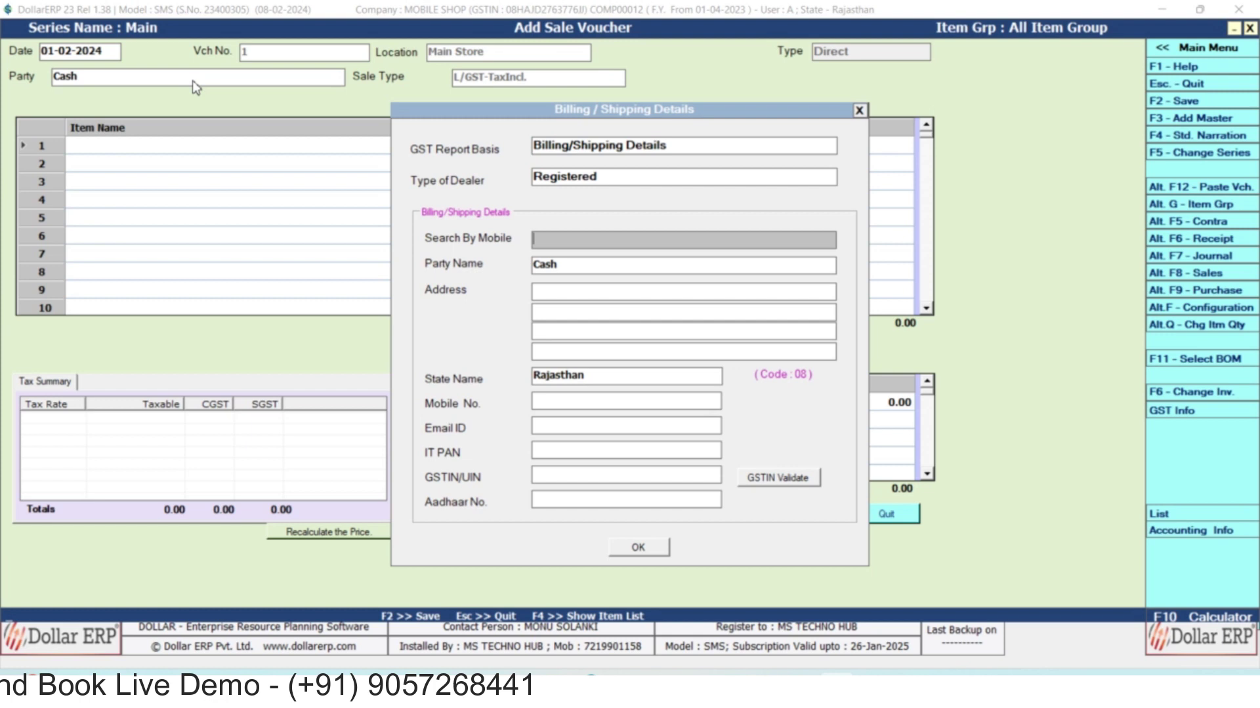
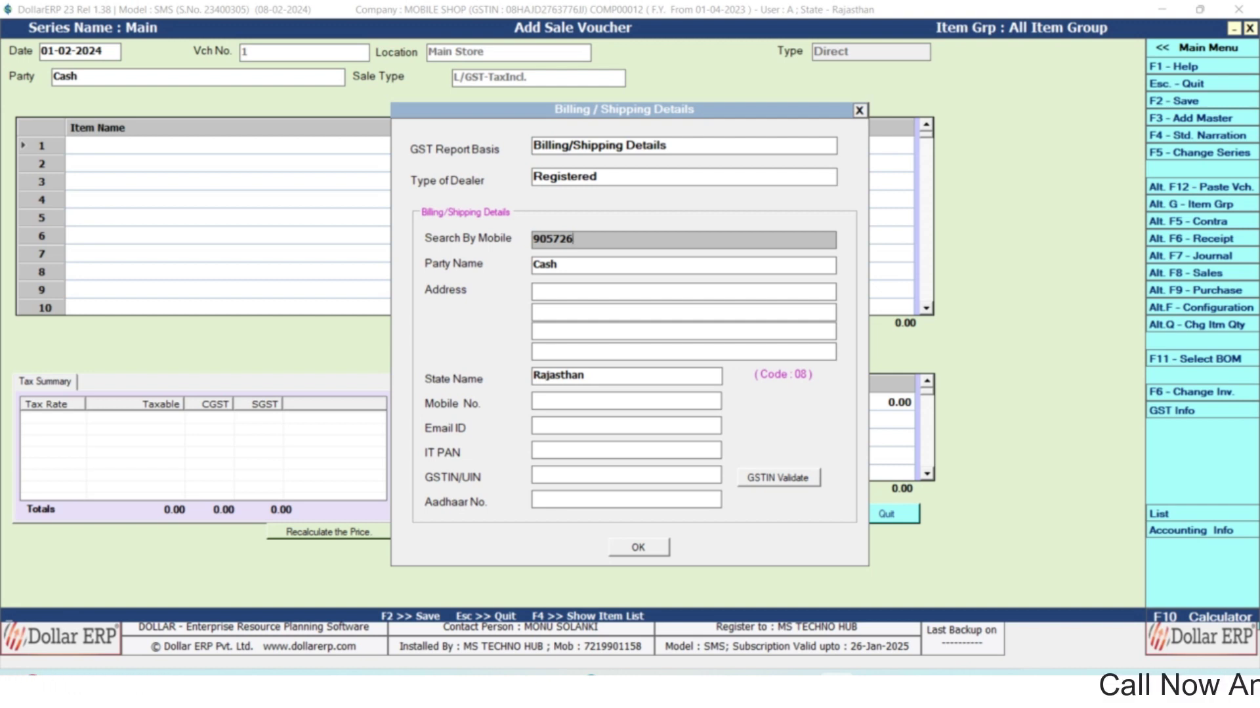
key(Return)
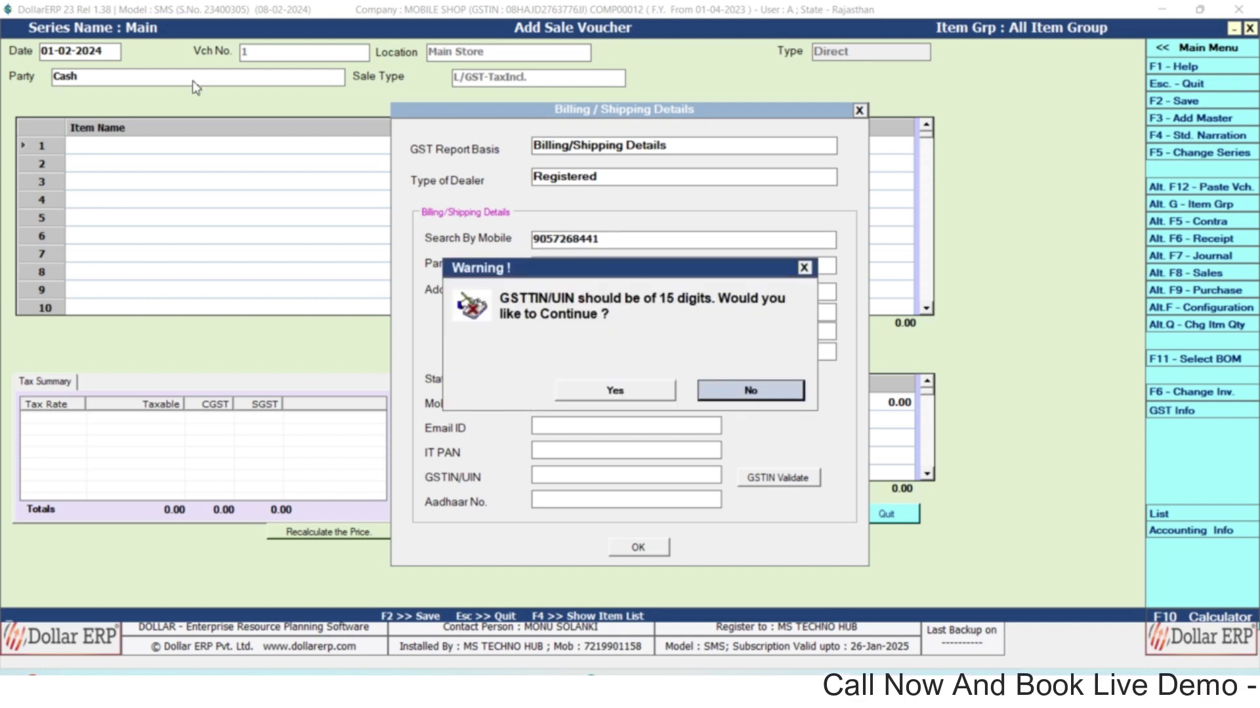
key(Return)
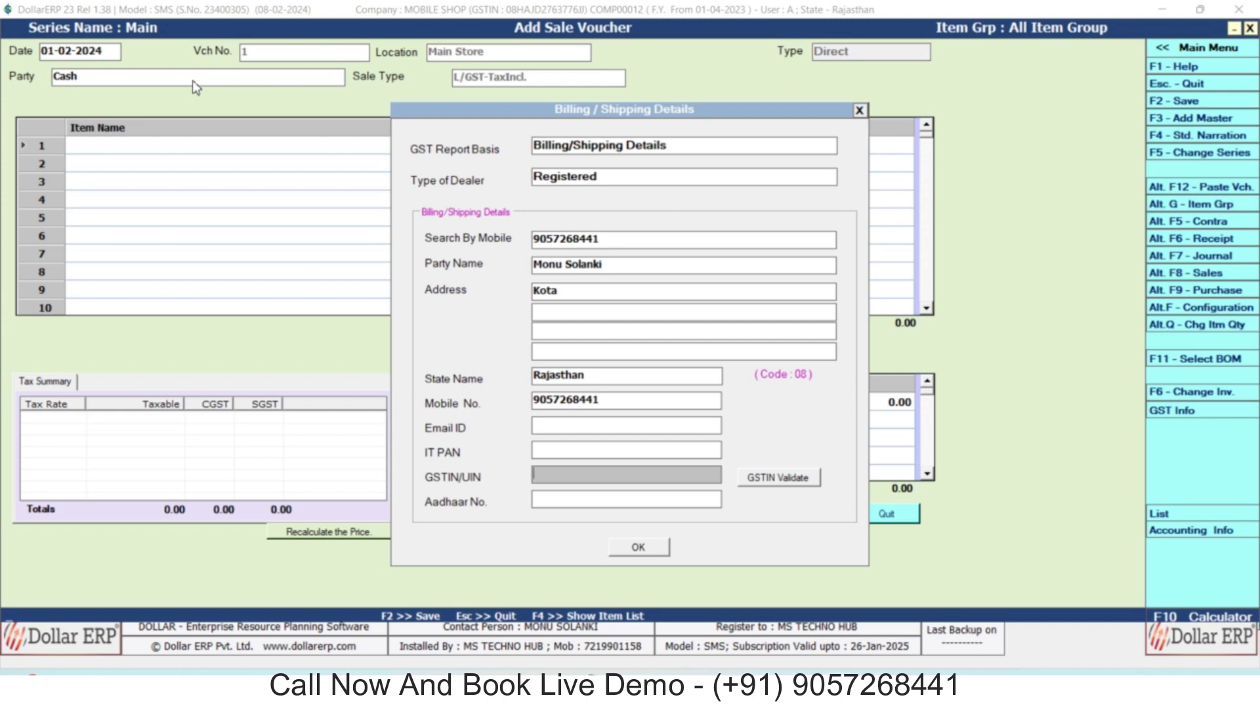
Leave GSTIN empty, set dealer type to Un-Registered, and confirm the billing details.
key(Return)
key(Return)
key(Up)
key(Up)
key(Up)
key(Up)
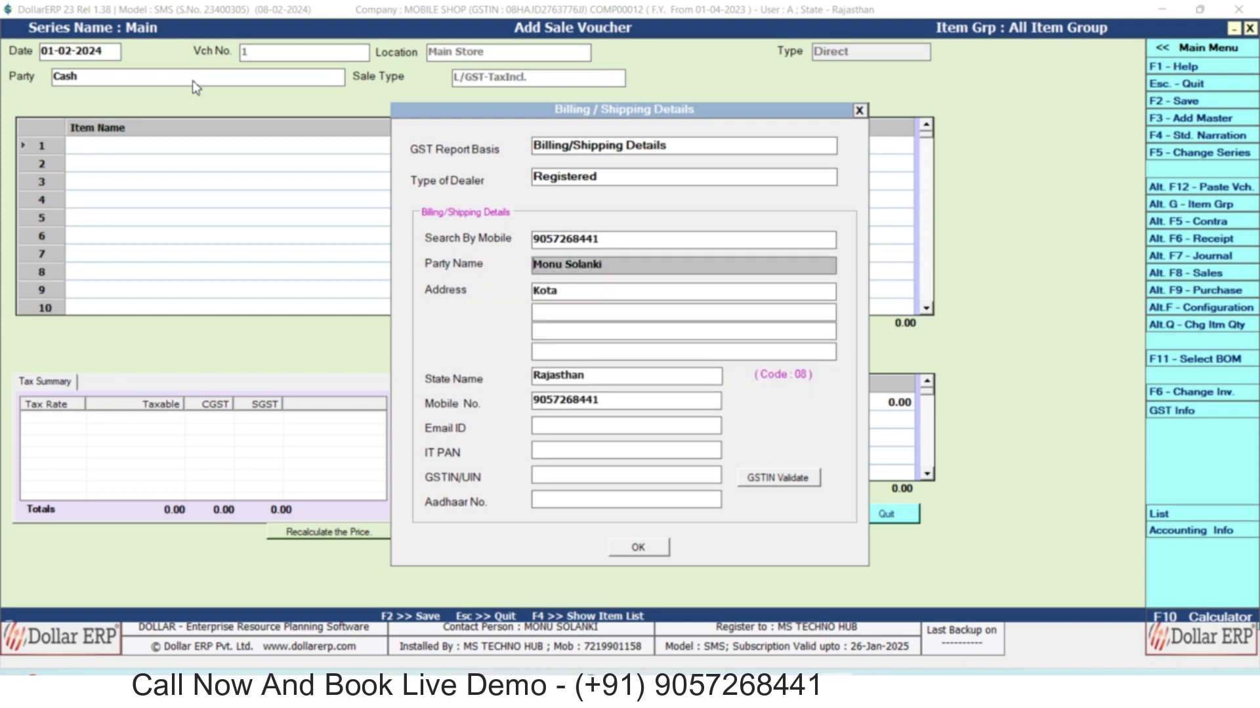
key(Return)
key(Up)
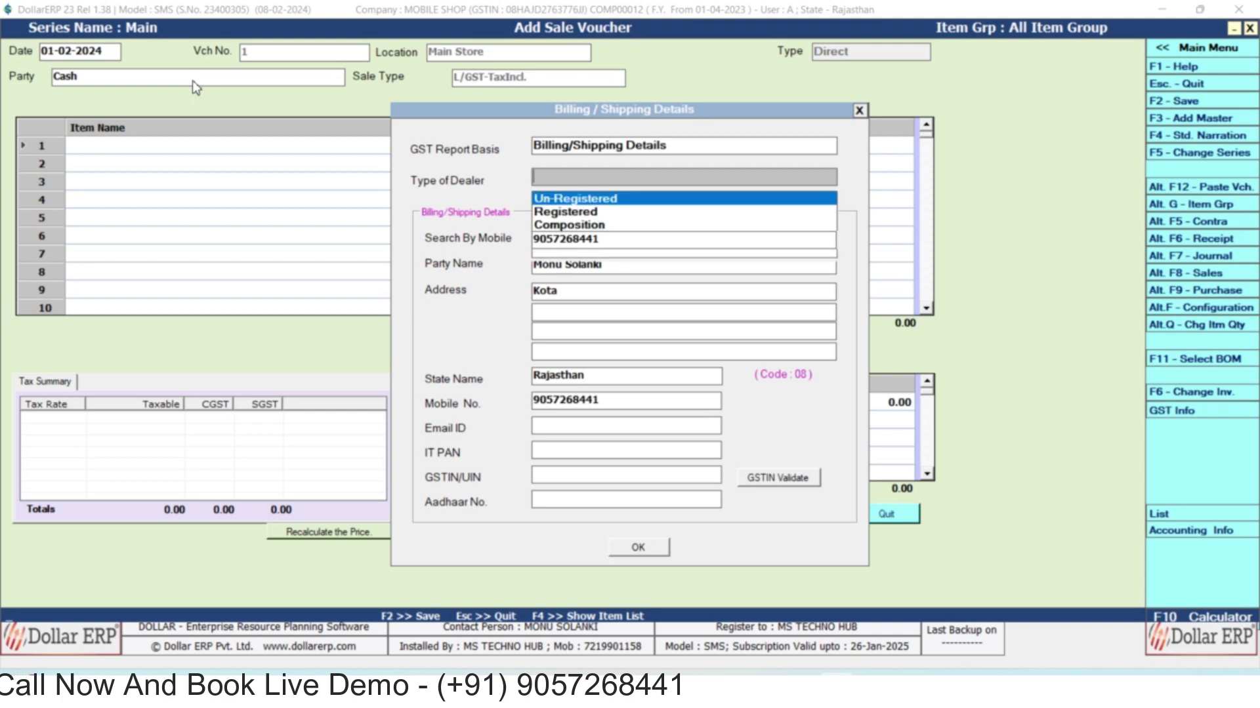
key(Return)
key(Return)
key(Return)
key(Return)
key(Return)
key(Return)
key(Return)
key(Return)
key(Return)
key(Return)
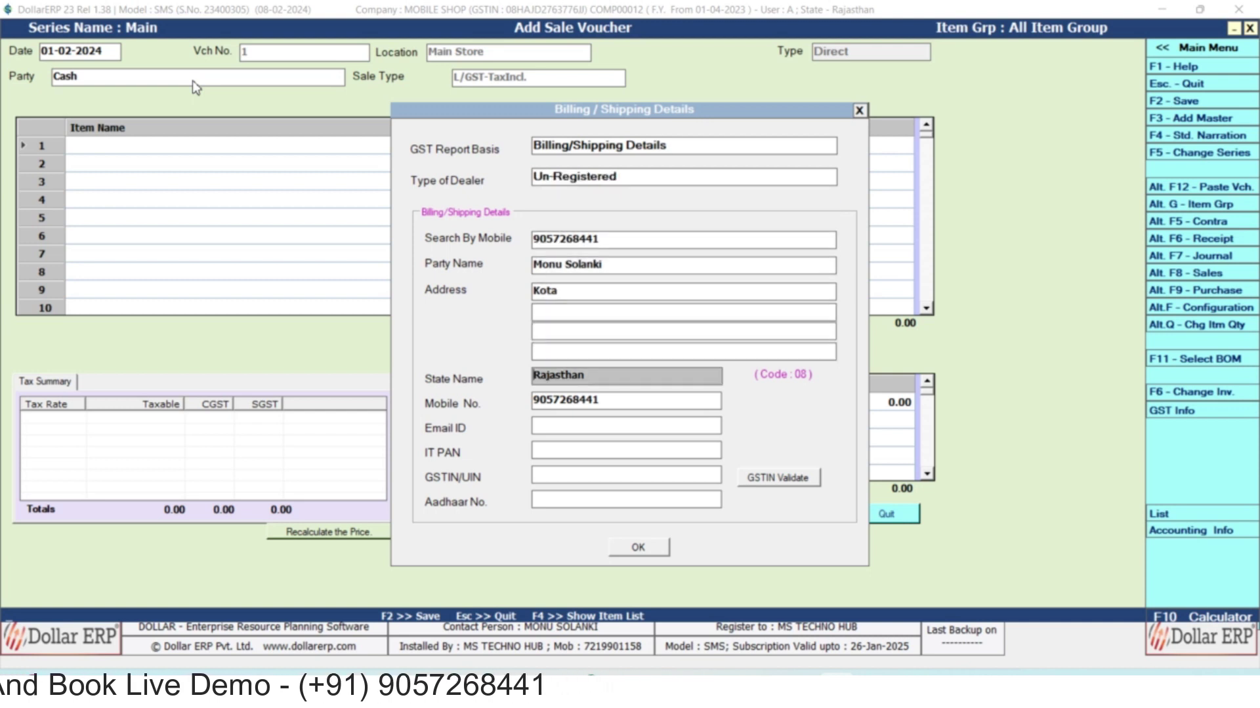
key(Return)
key(Return)
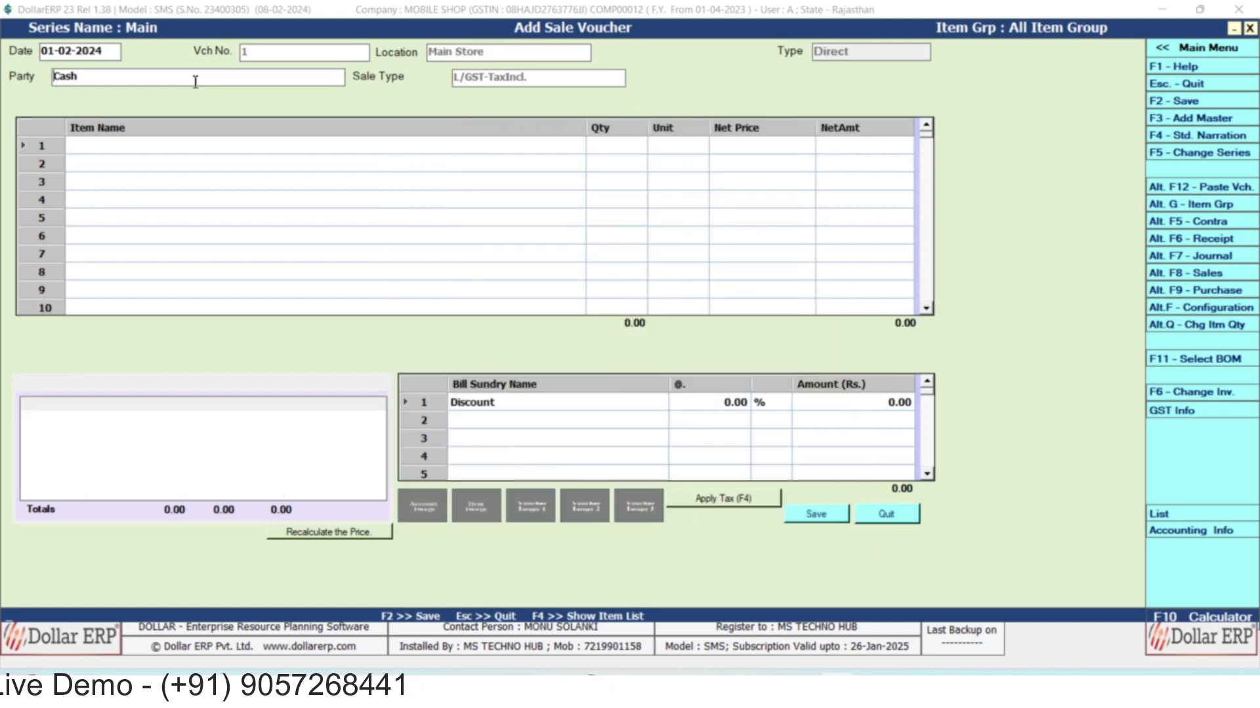
Add one OPPO A53 4/64 GB with serial number 1523 to the bill.
key(F4)
key(Down)
key(Up)
key(Return)
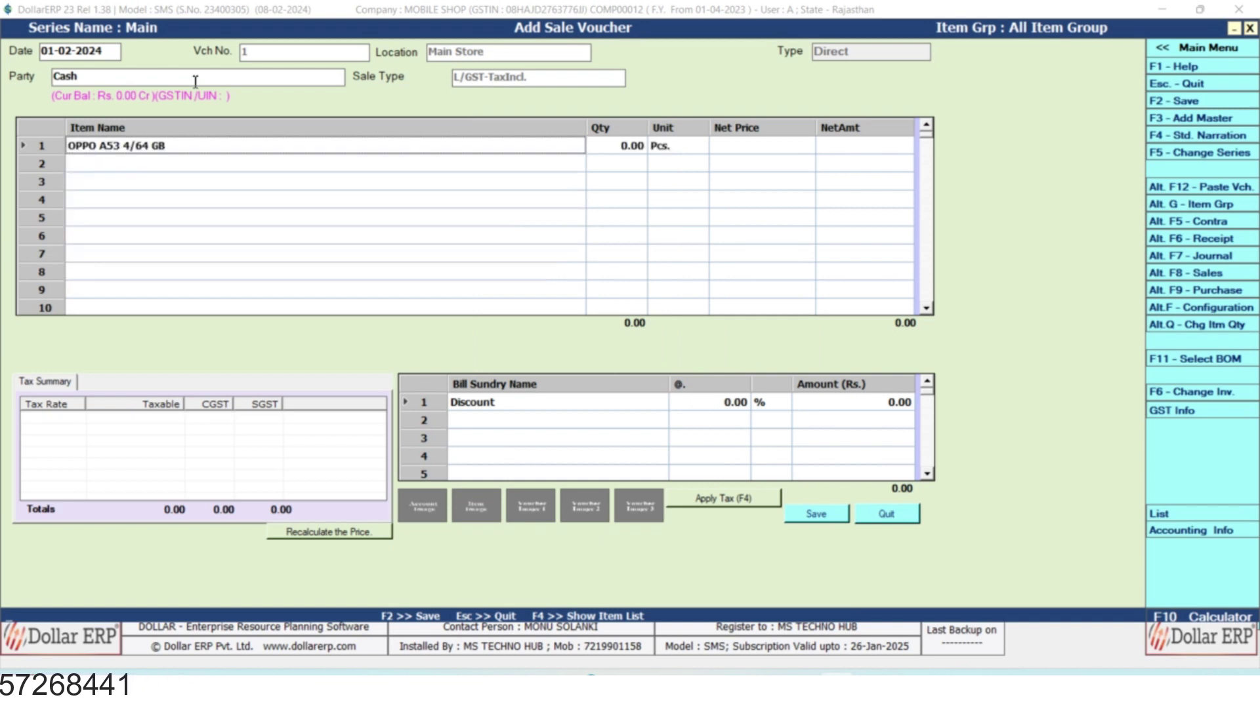
key(Return)
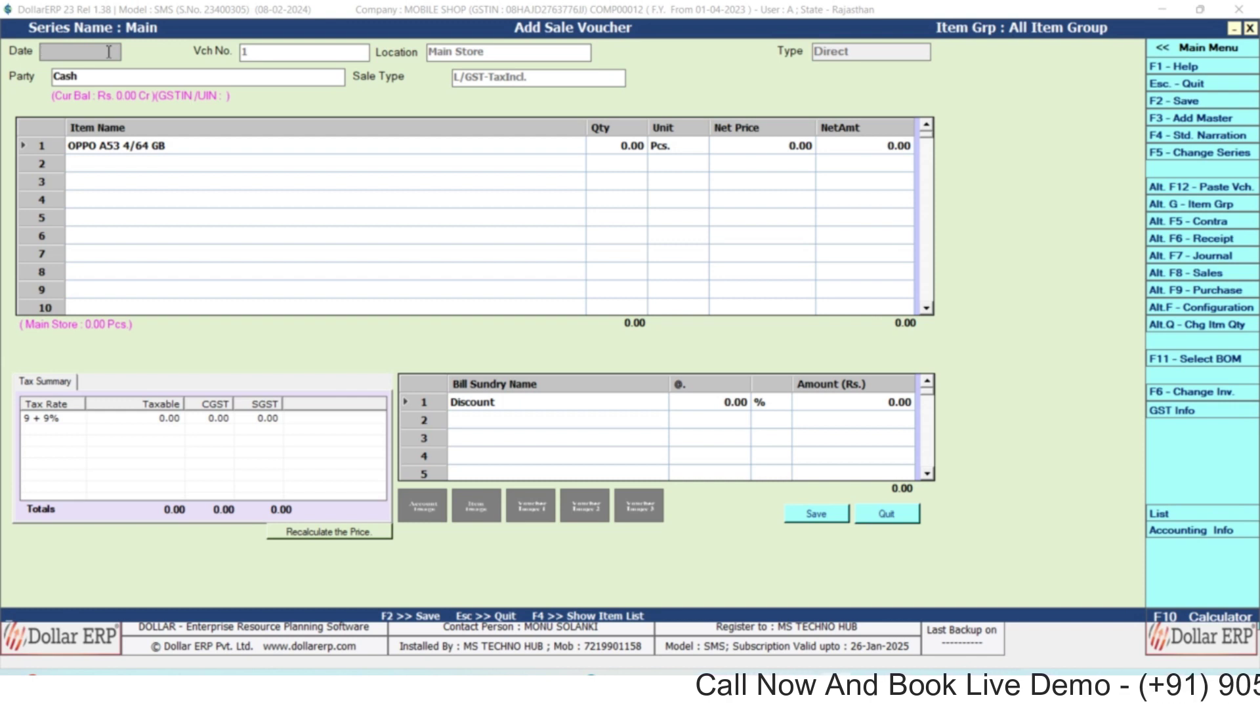
text(24-02-2024)
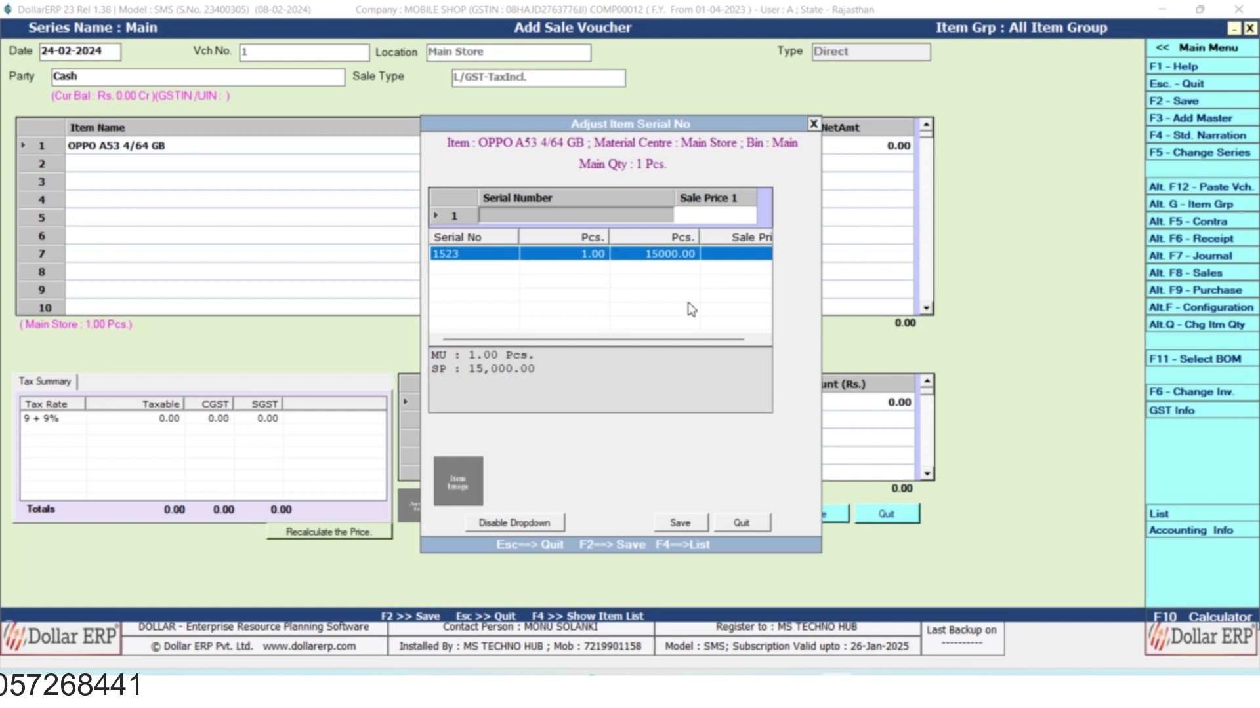
key(Return)
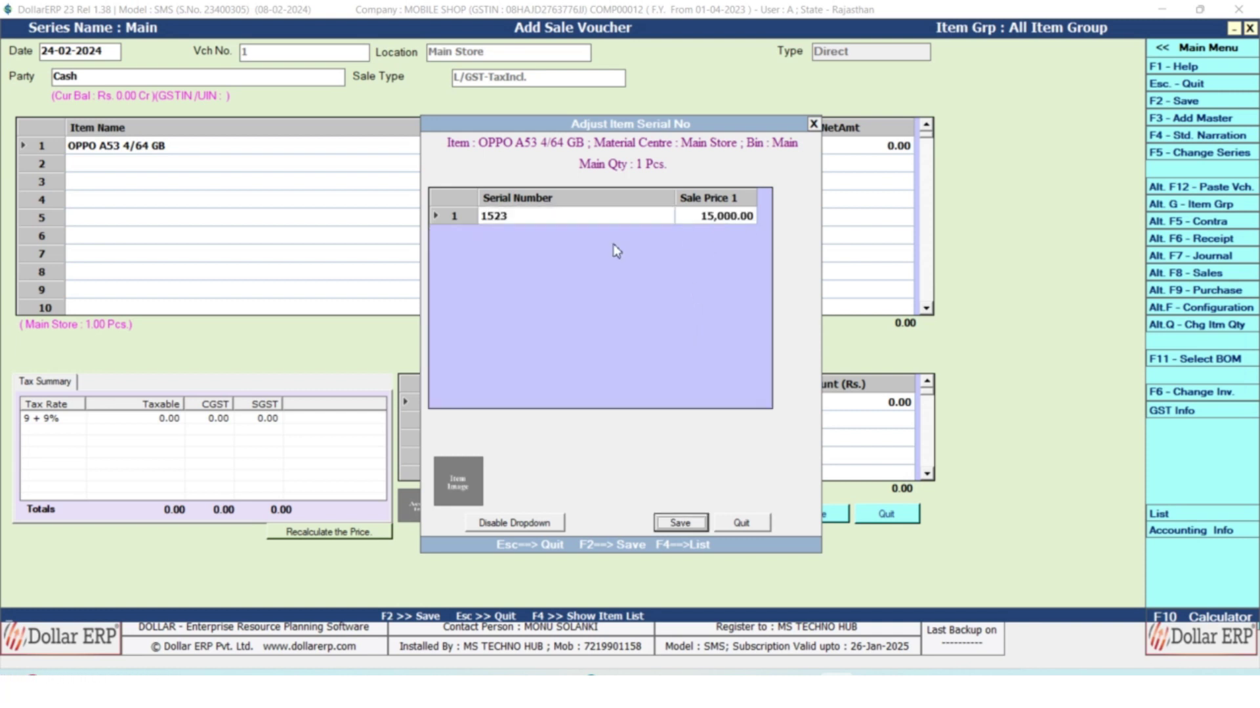
key(Return)
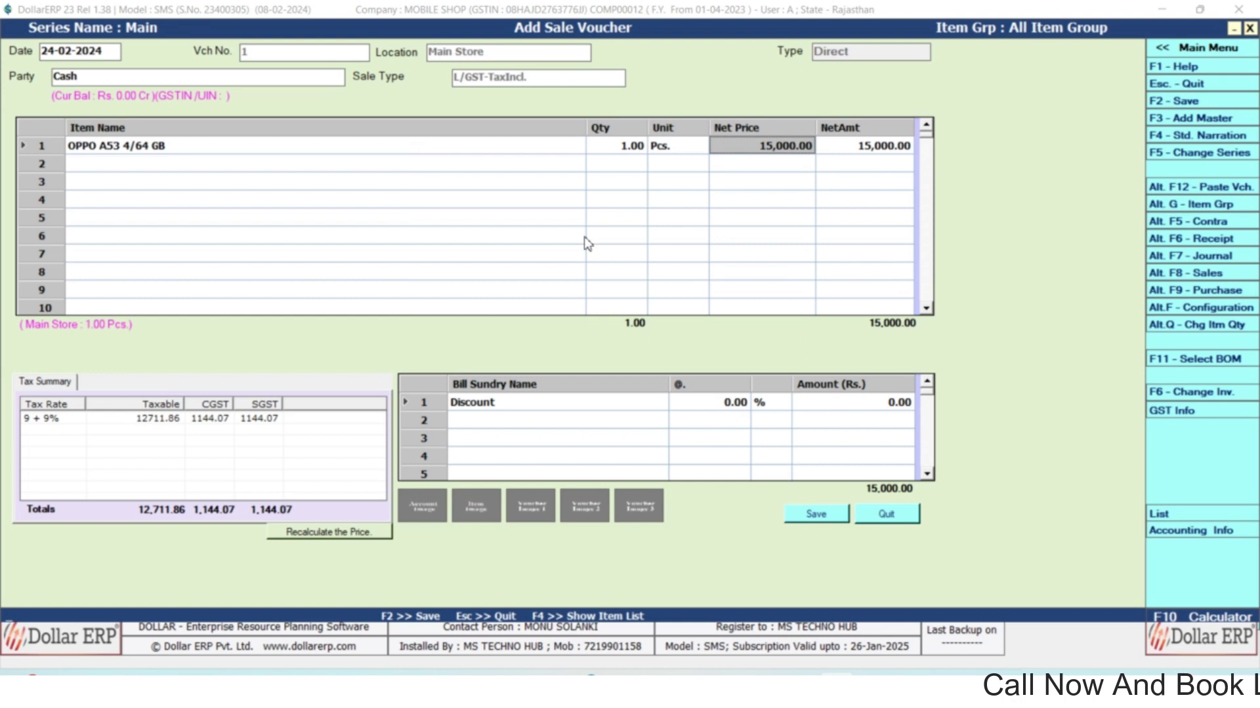
Accept the 15,000 price and replace a 5% discount with a flat 500 discount.
key(Return)
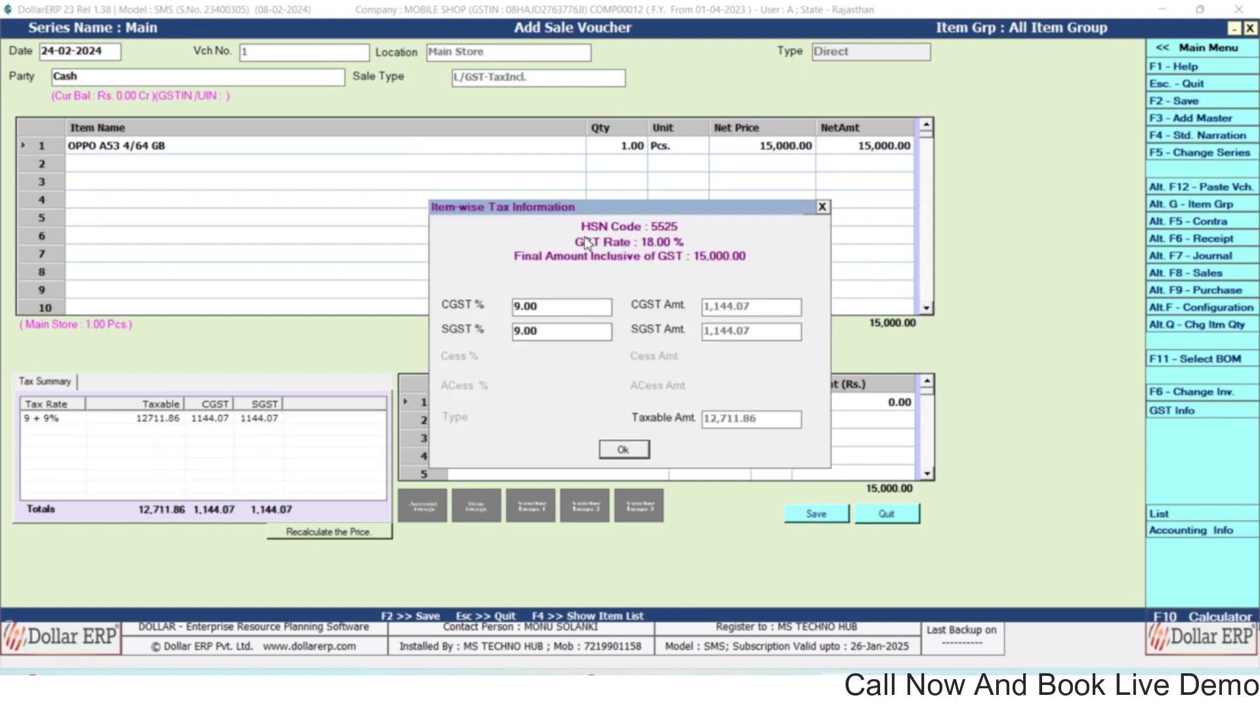
key(Return)
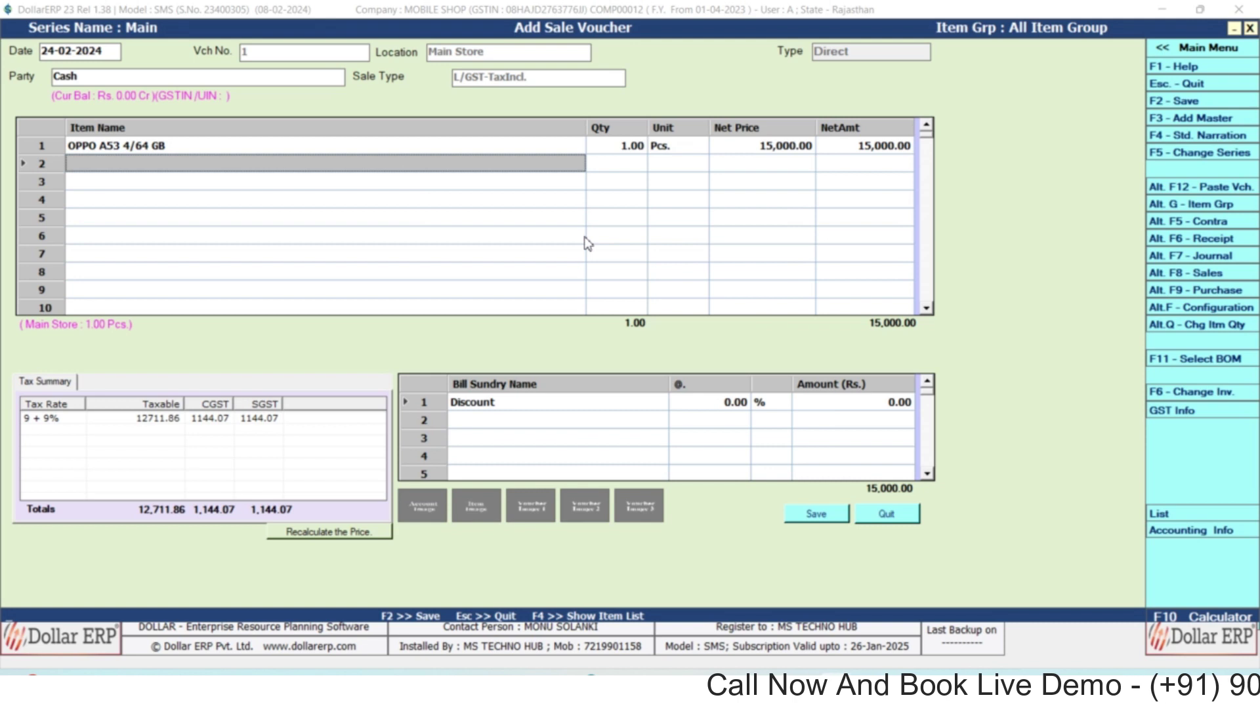
key(Return)
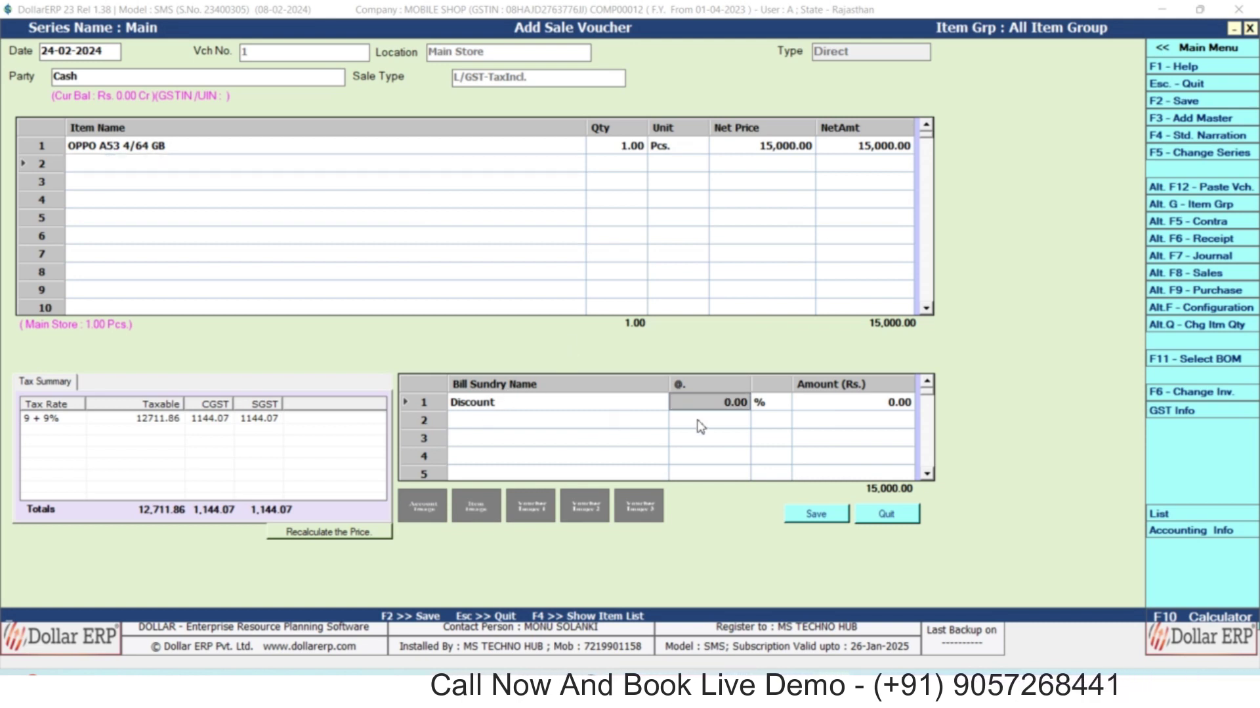
text(5)
key(Return)
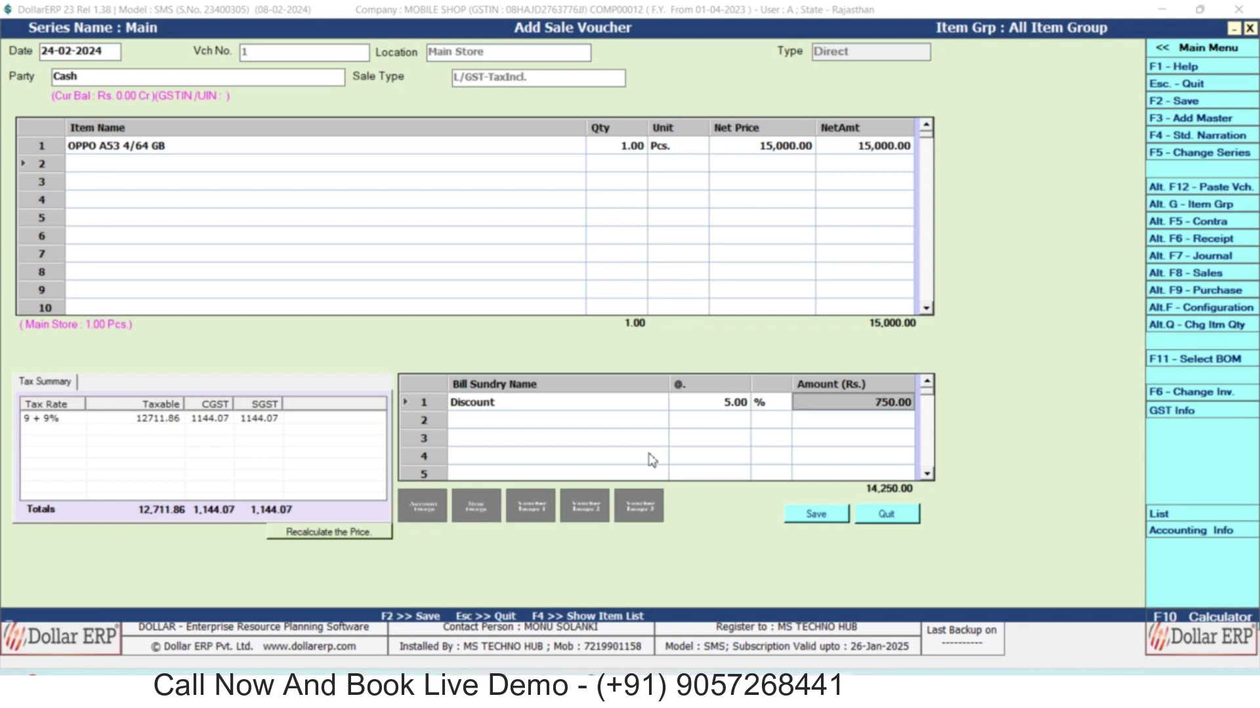
click(724, 408)
text(0)
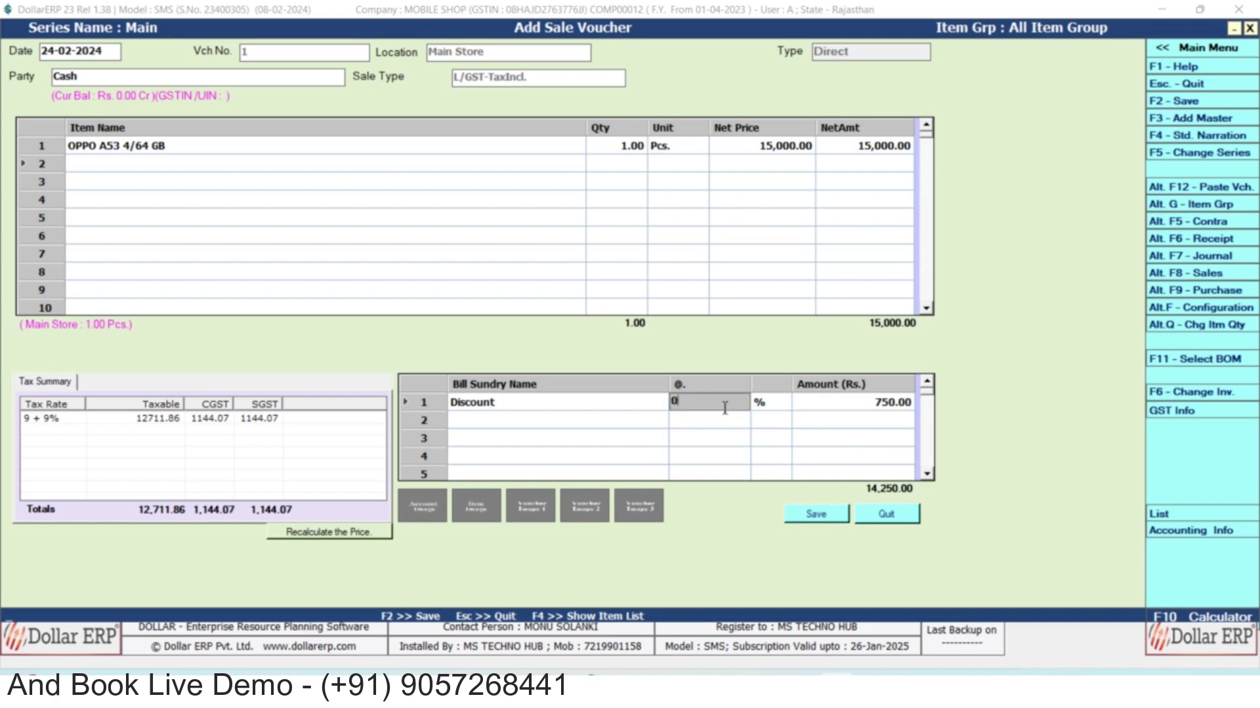
key(Return)
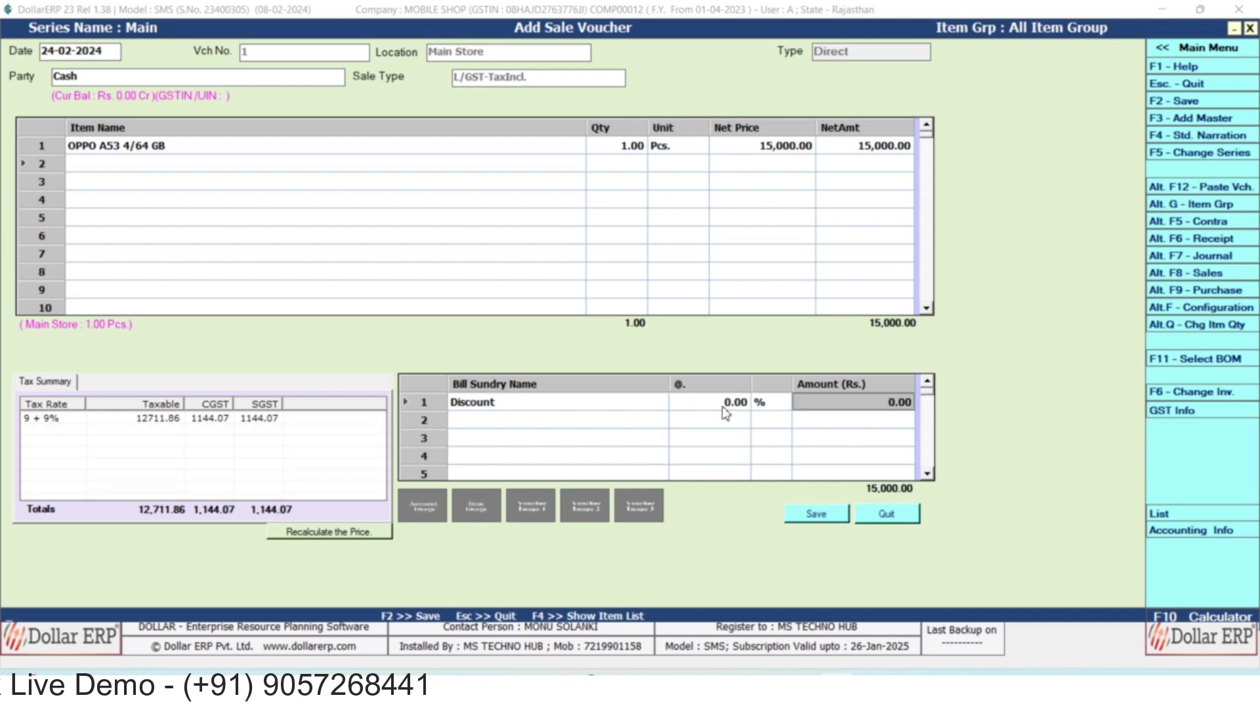
key(Return)
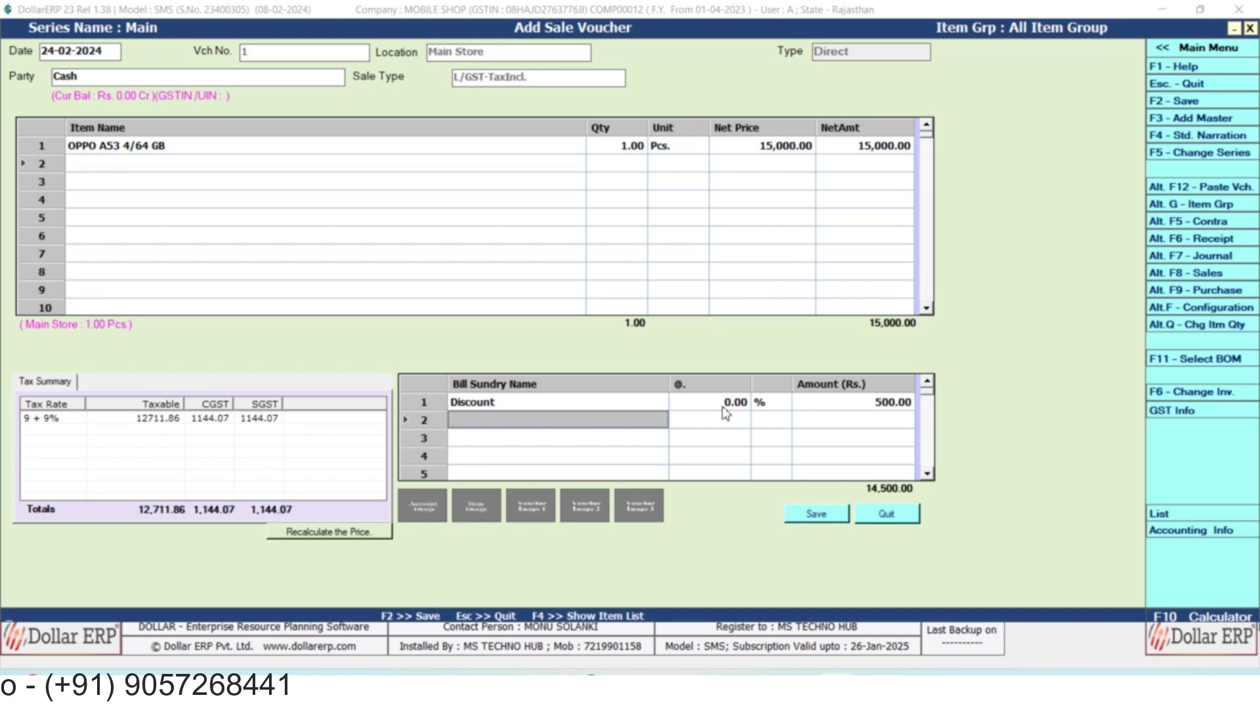
key(Return)
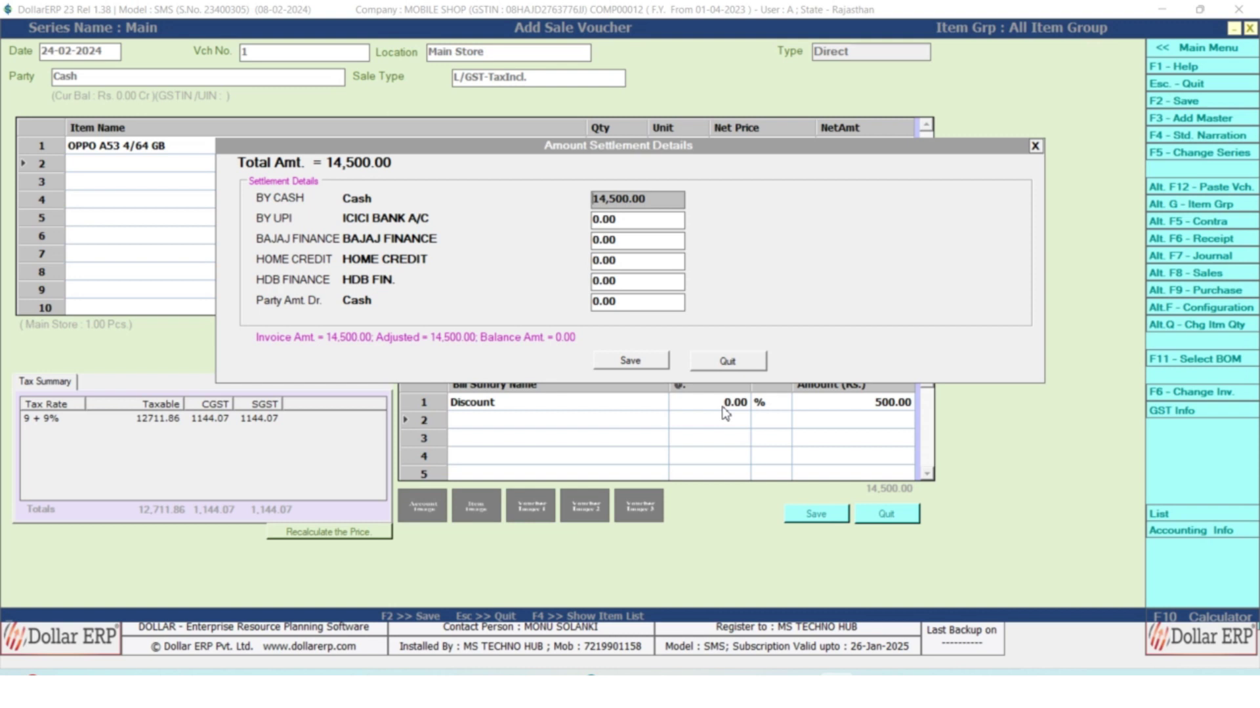
Pay 5,000 in cash with zero UPI and Bajaj Finance, leaving the rest on Home Credit, and save.
text(5)
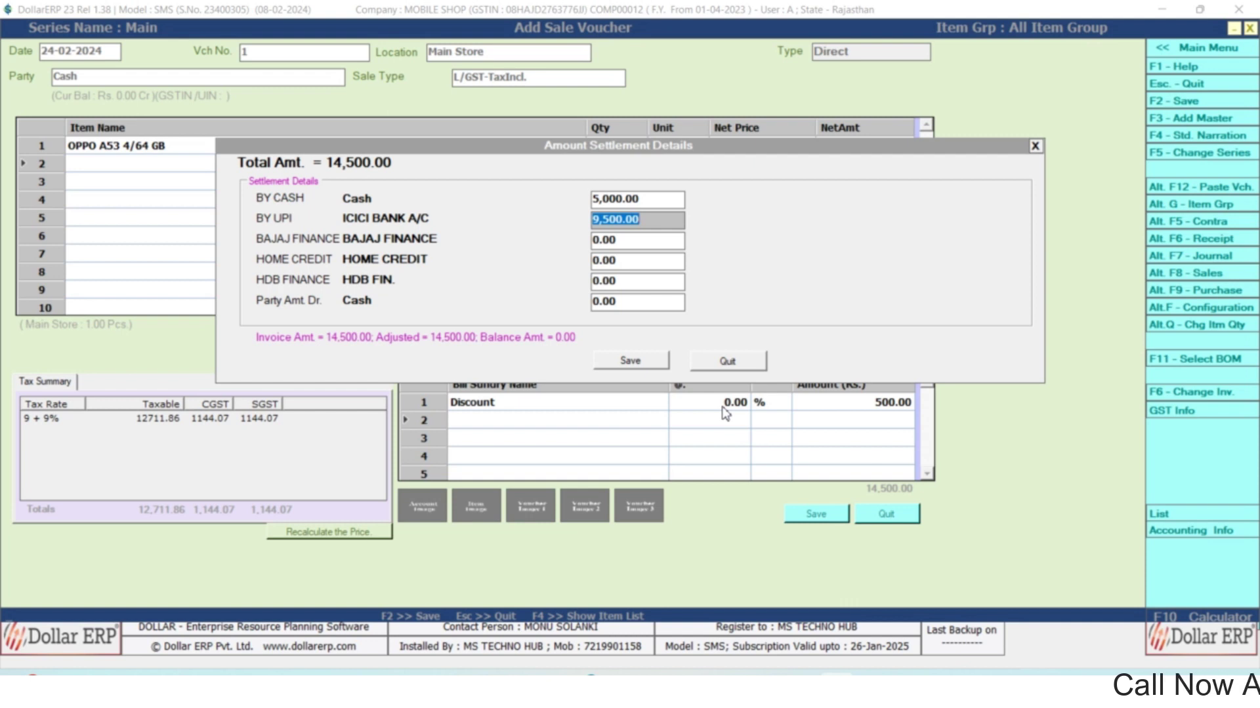
key(Return)
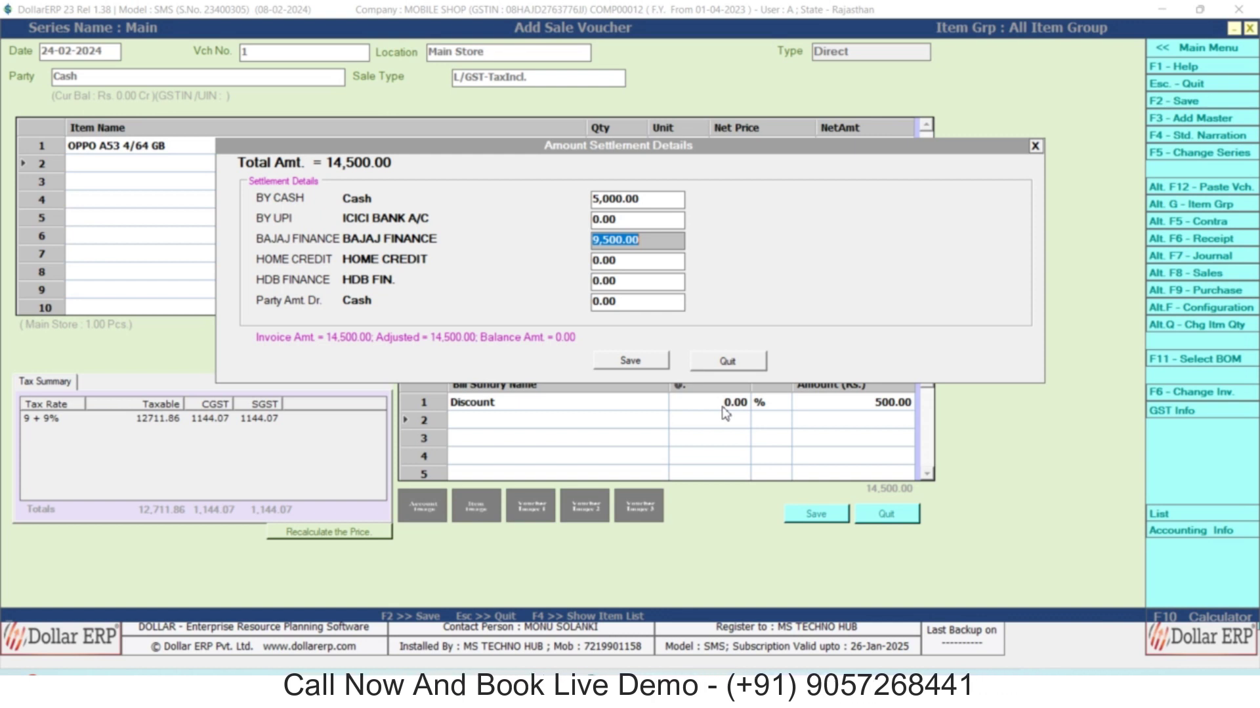
text(0)
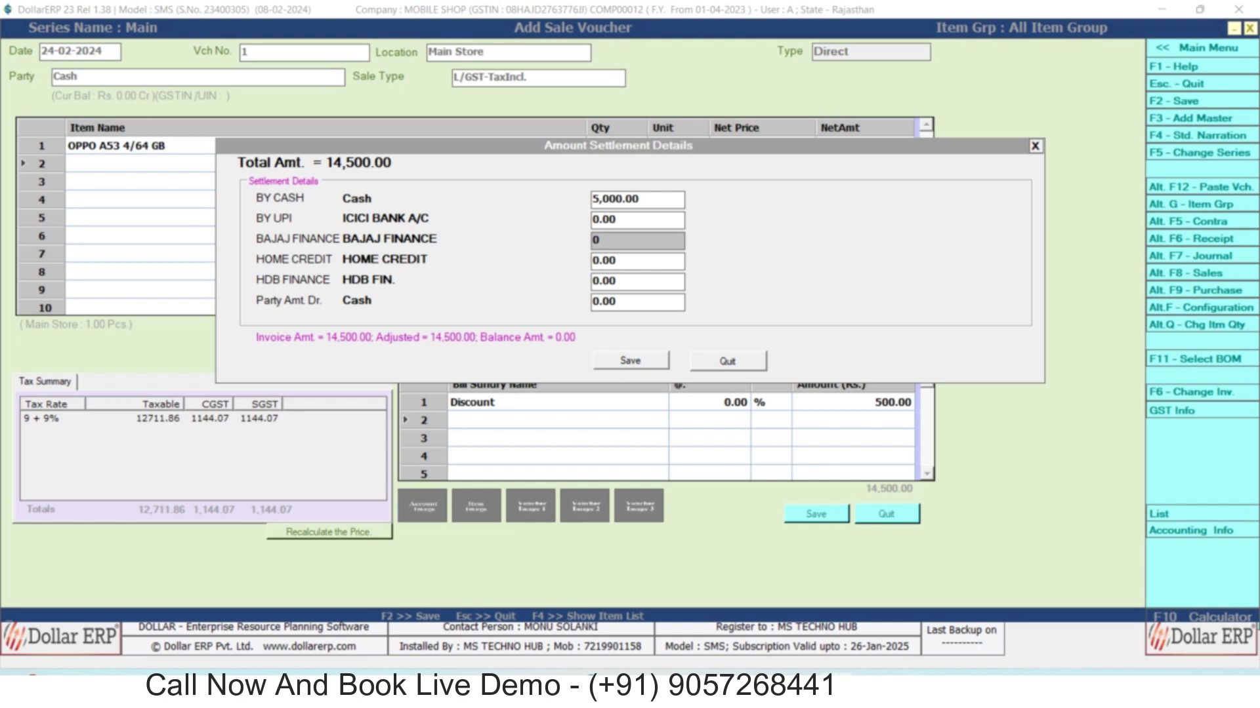
key(Return)
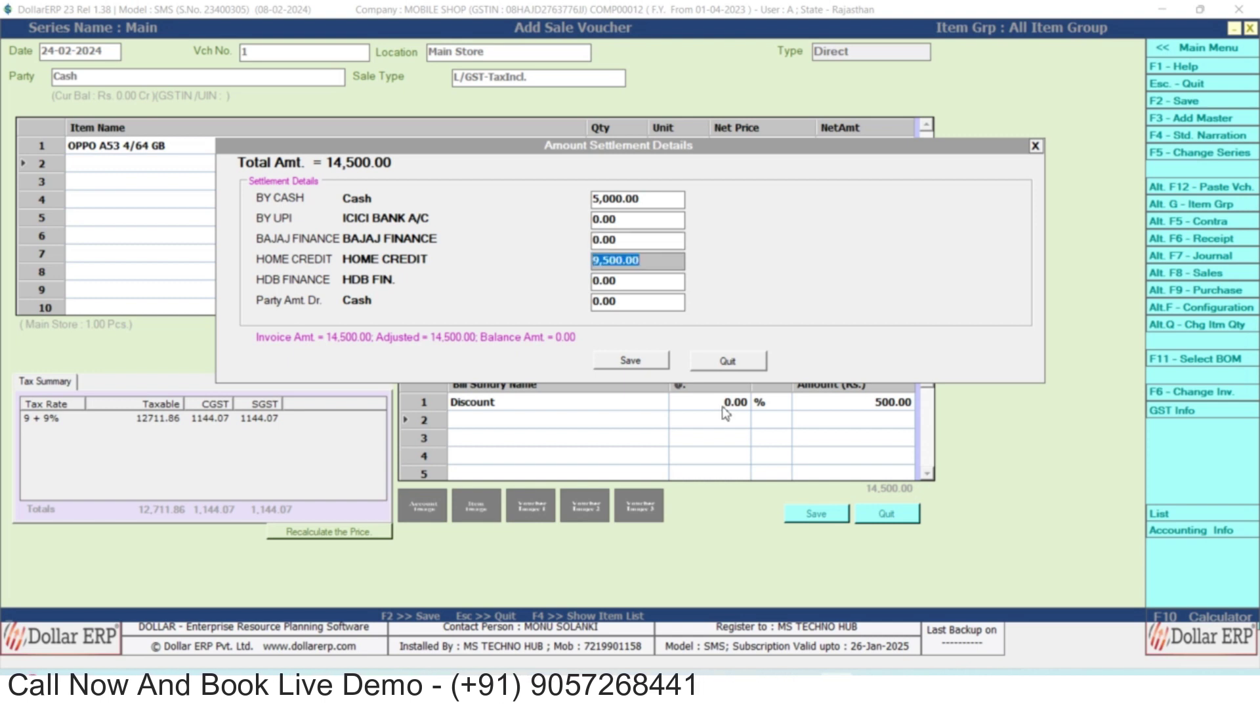
key(Return)
key(Return)
key(Return)
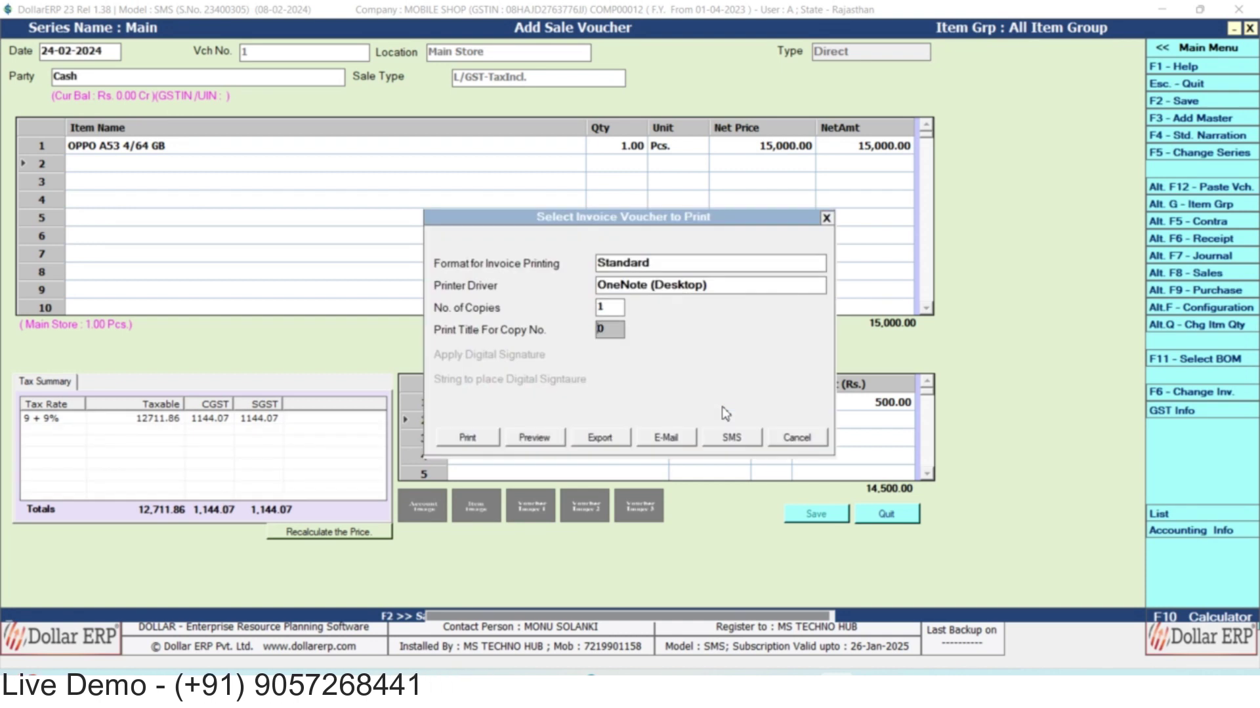
Preview the invoice and scroll to the 15,000.00 total with its Cash and Home Credit split.
key(Return)
key(Tab)
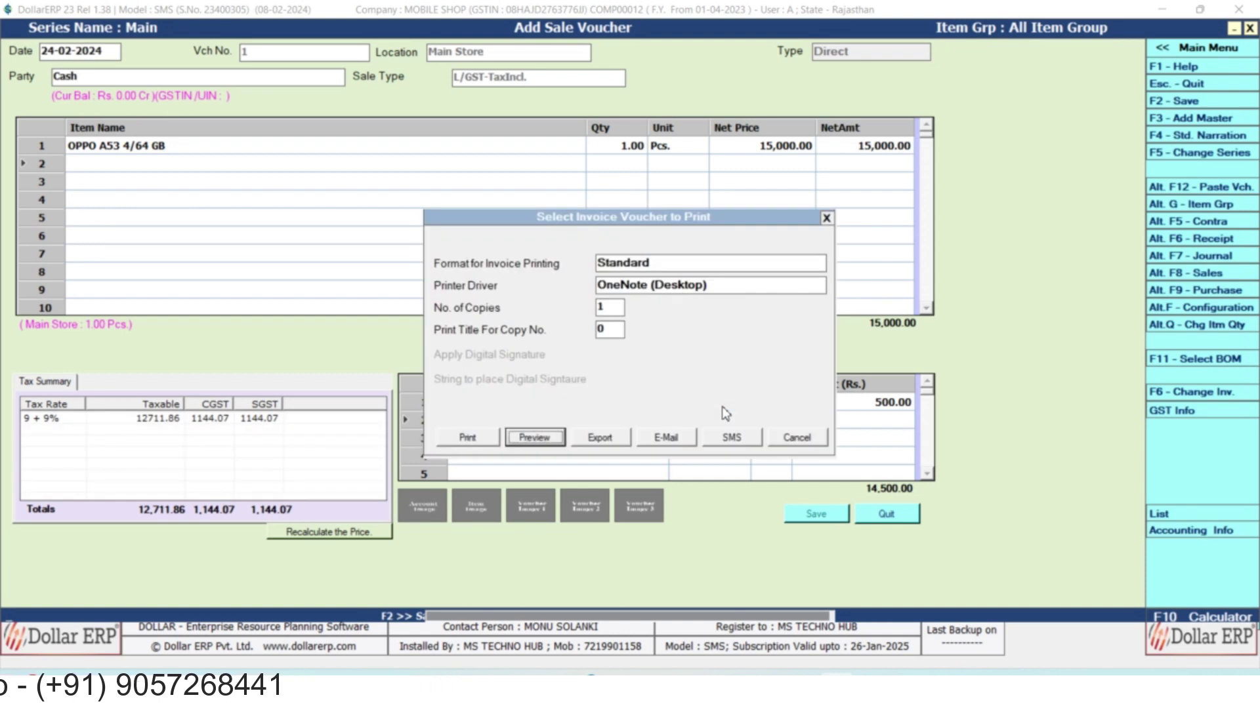
key(Tab)
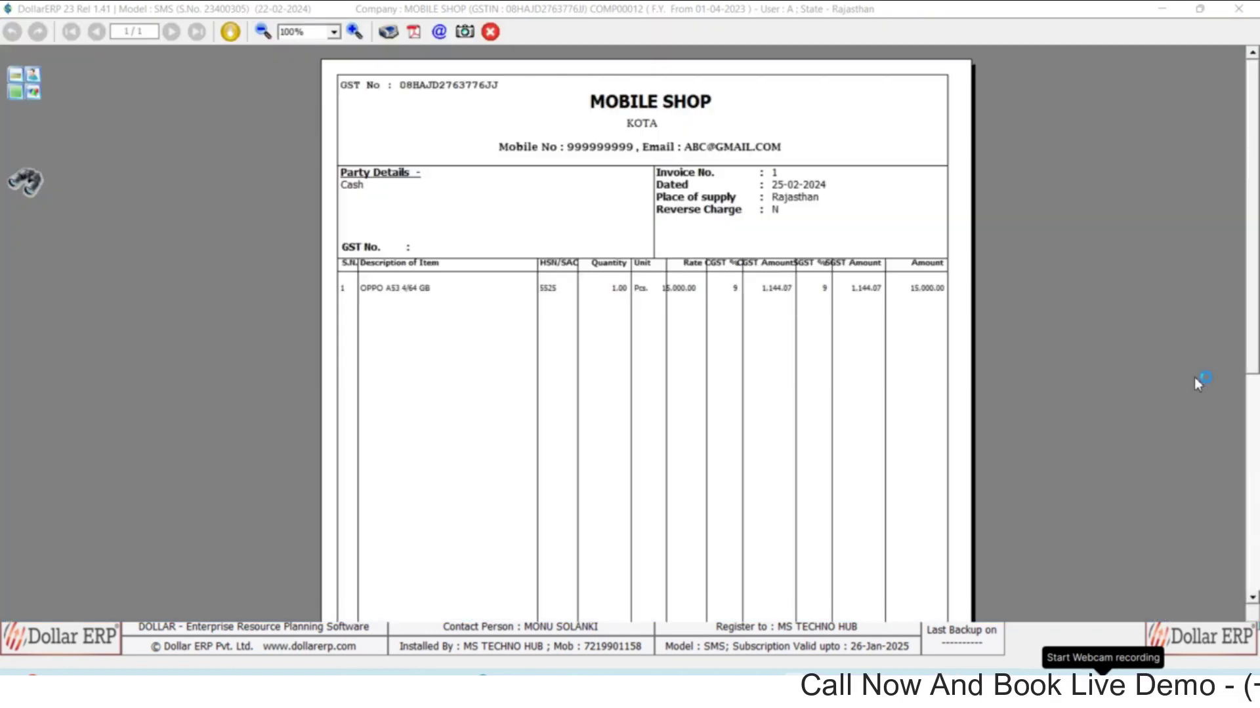
scroll(1229, 402, down, 5)
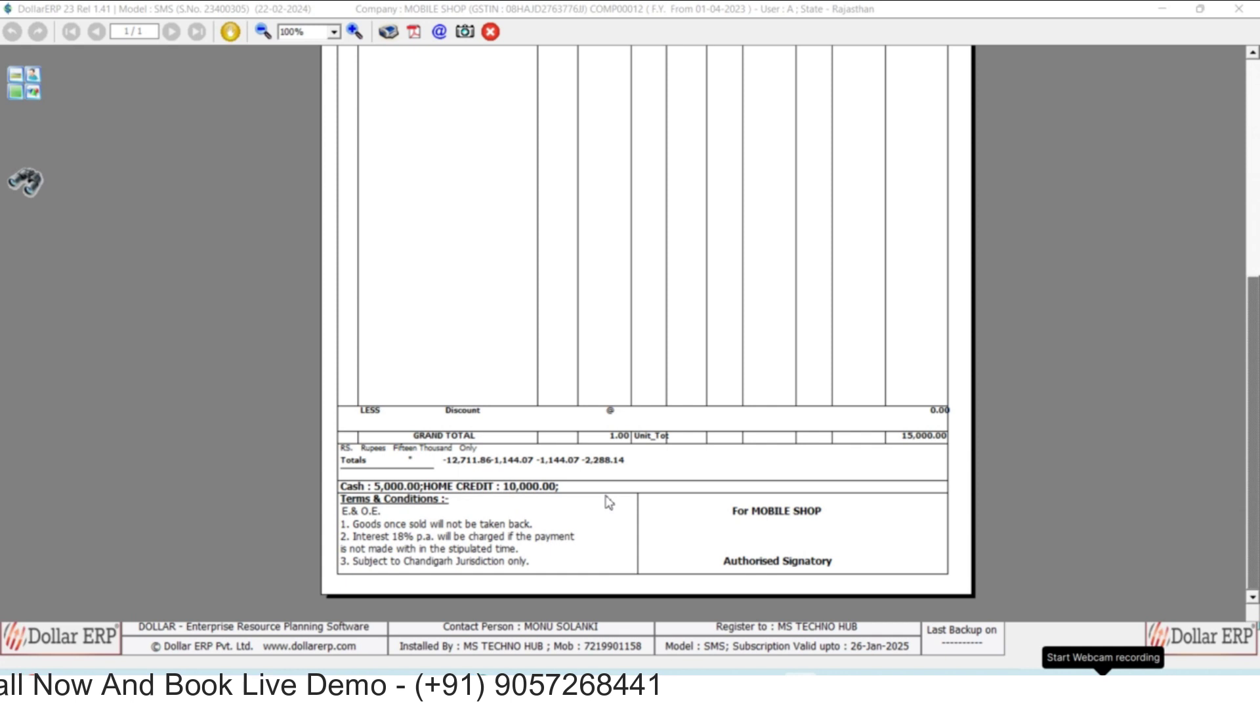
Close the invoice preview and the sale voucher, then show the Reports menu.
key(Escape)
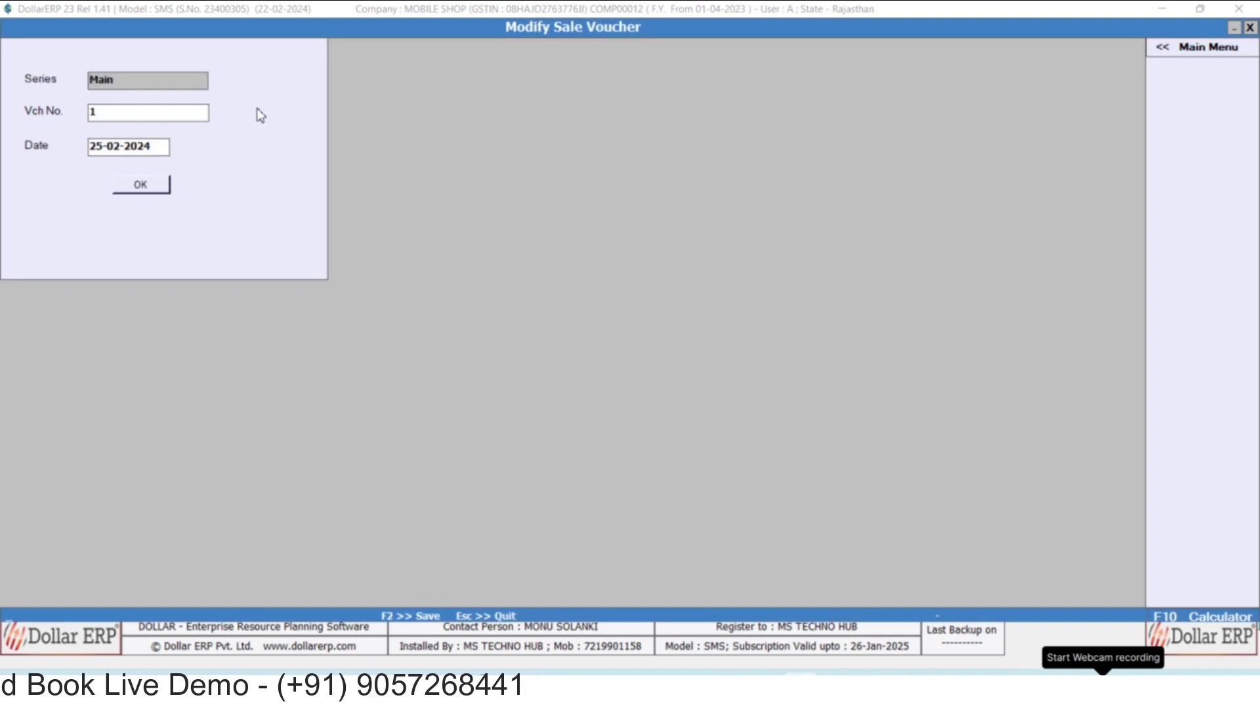
key(Escape)
key(Escape)
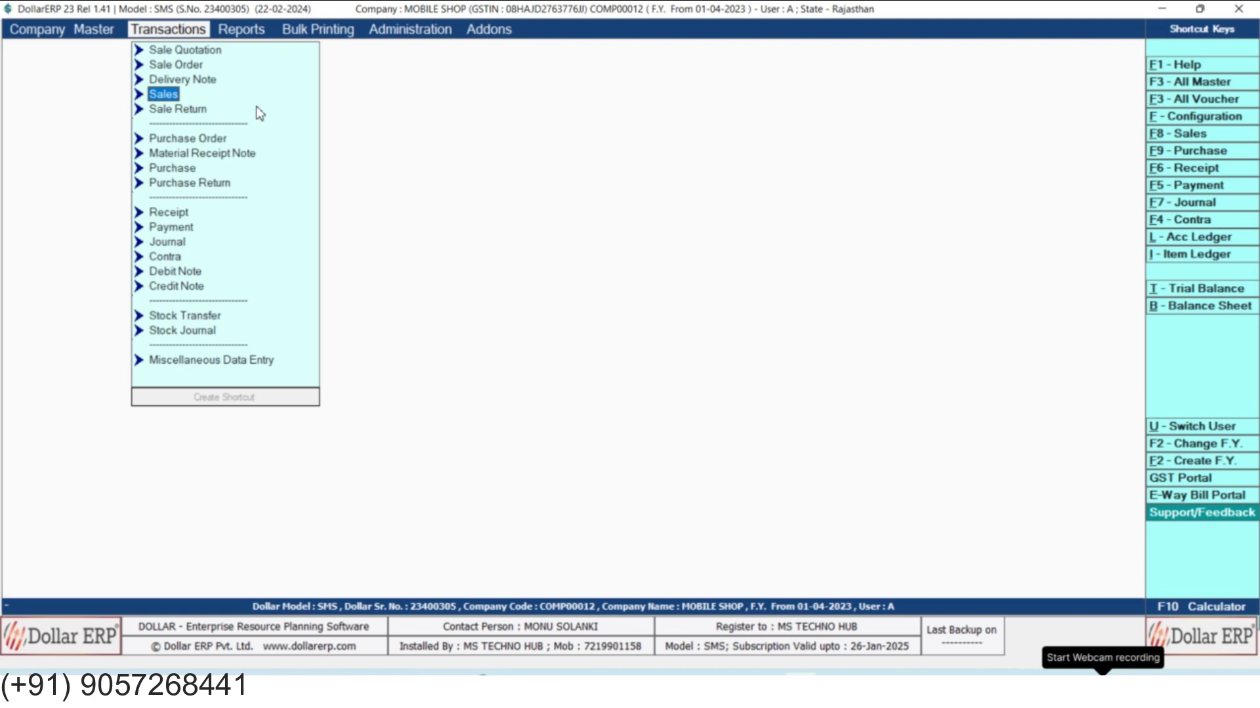
click(235, 32)
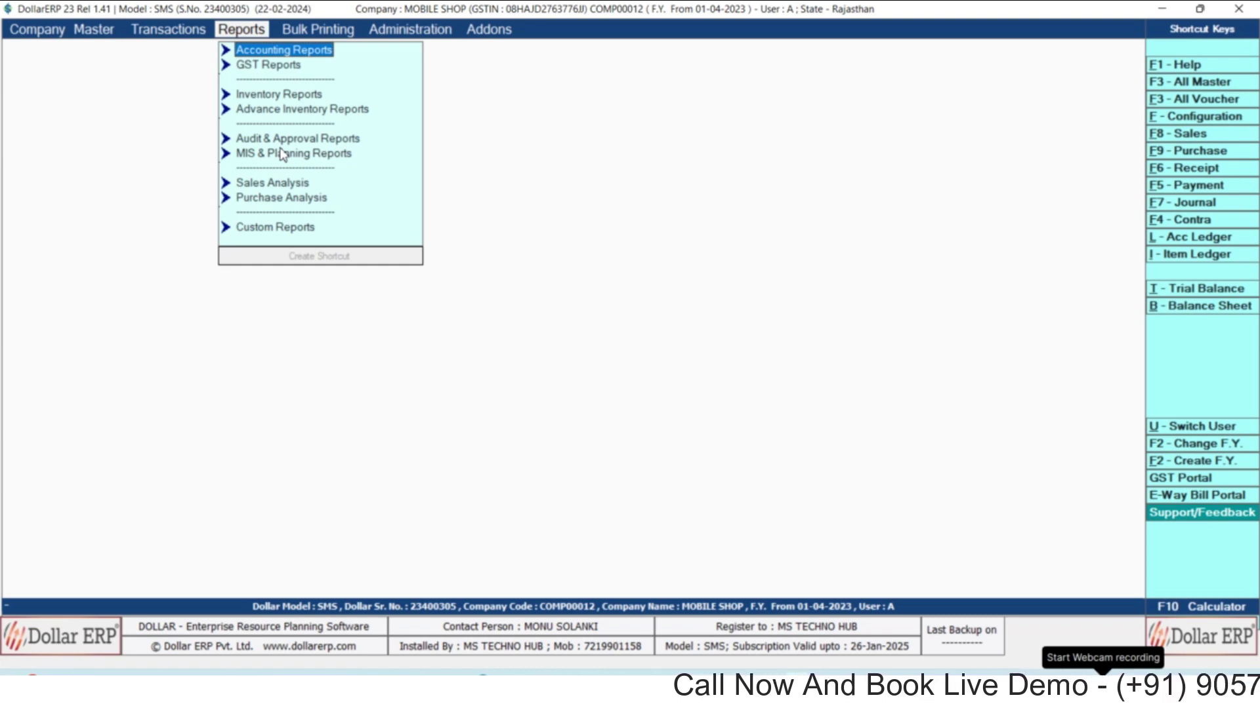
Go to Accounting Reports > Account Books > Ledger, with the account set to Cash.
key(Return)
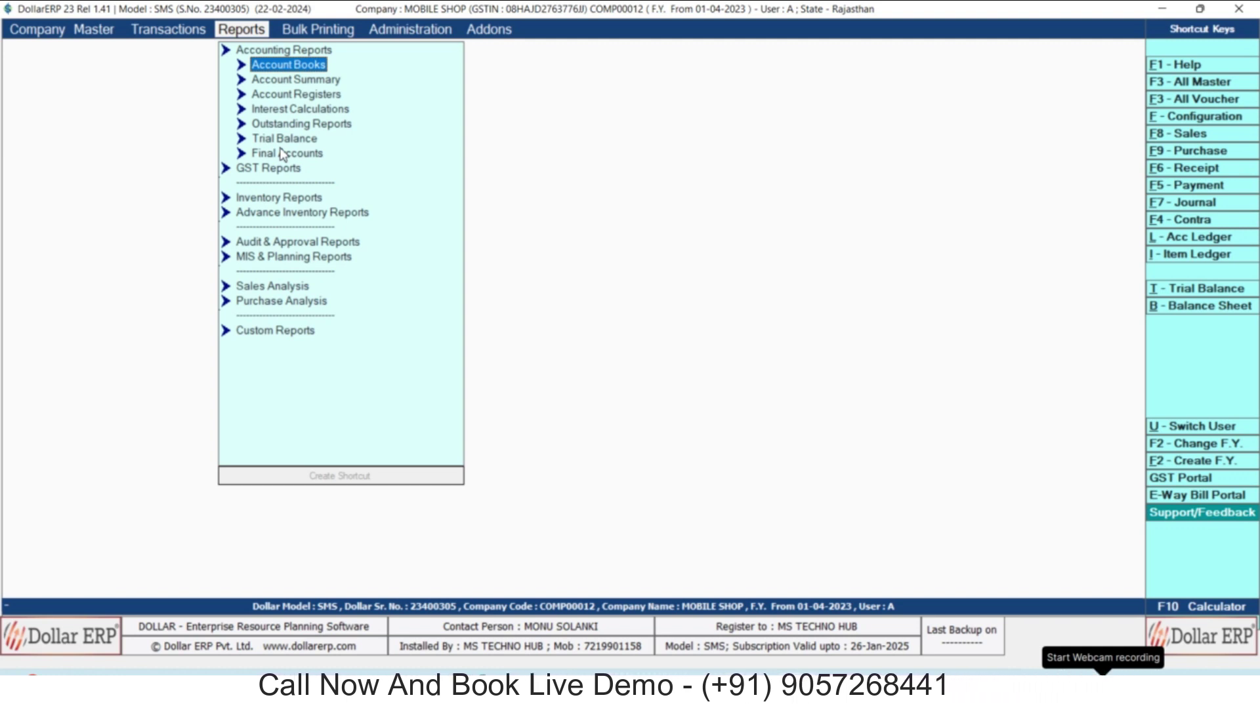
key(Return)
key(Down)
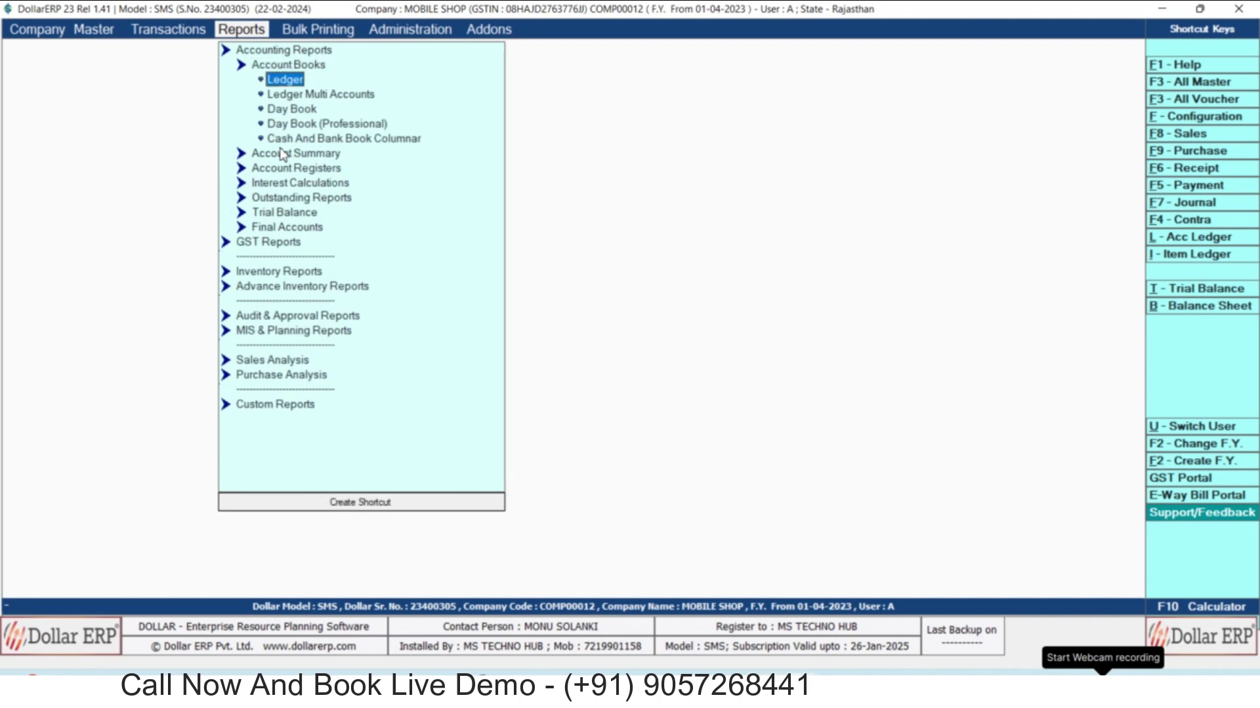
key(Down)
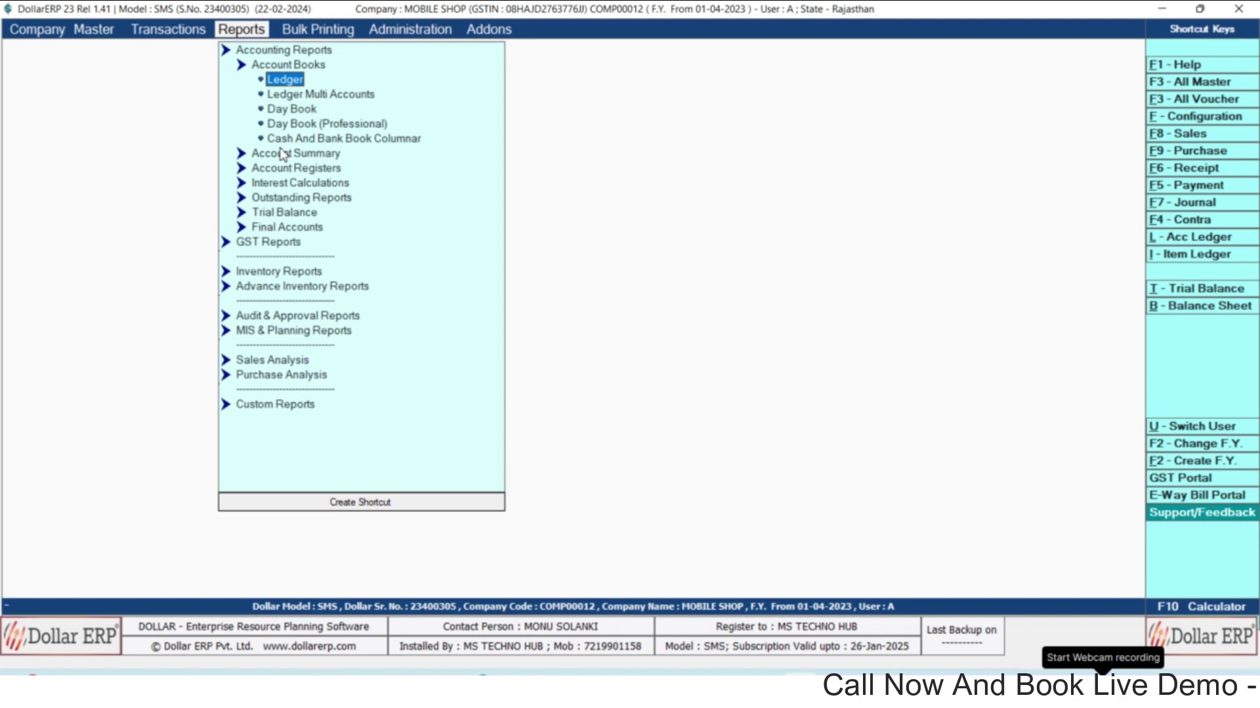
key(Return)
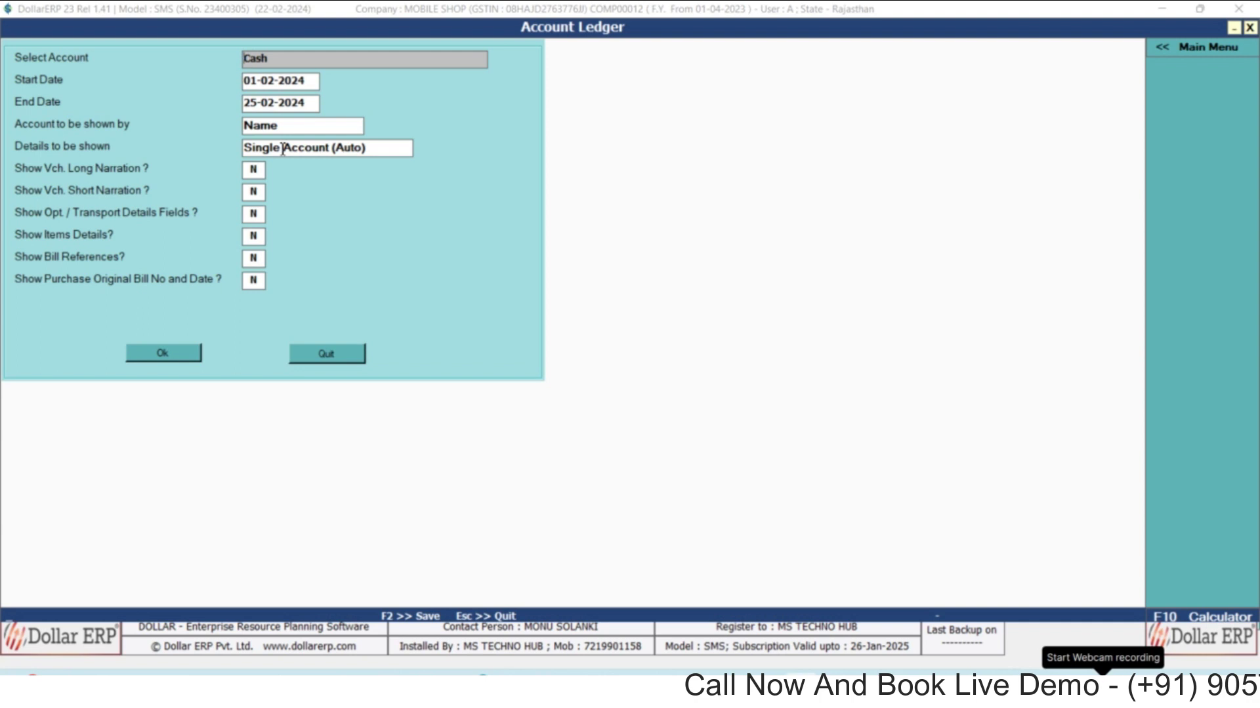
View the HOME CREDIT ledger showing the 10,000.00 Dr sale entry, then close it.
key(Escape)
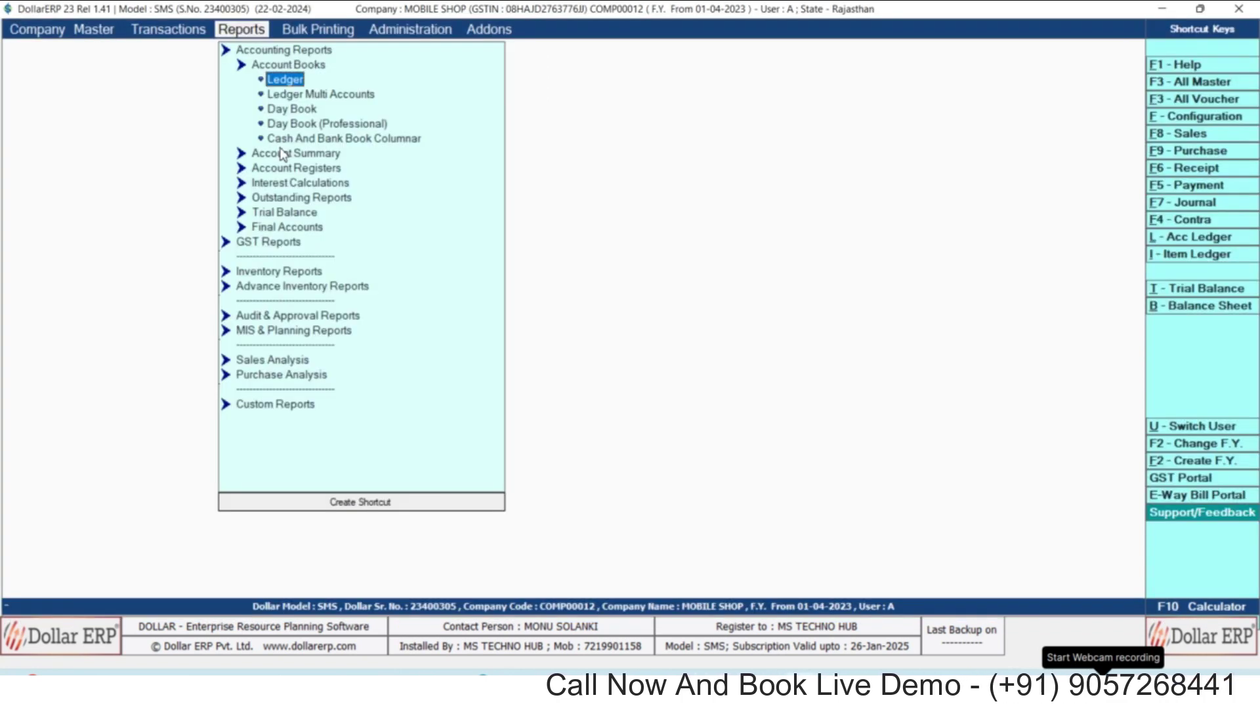
key(Return)
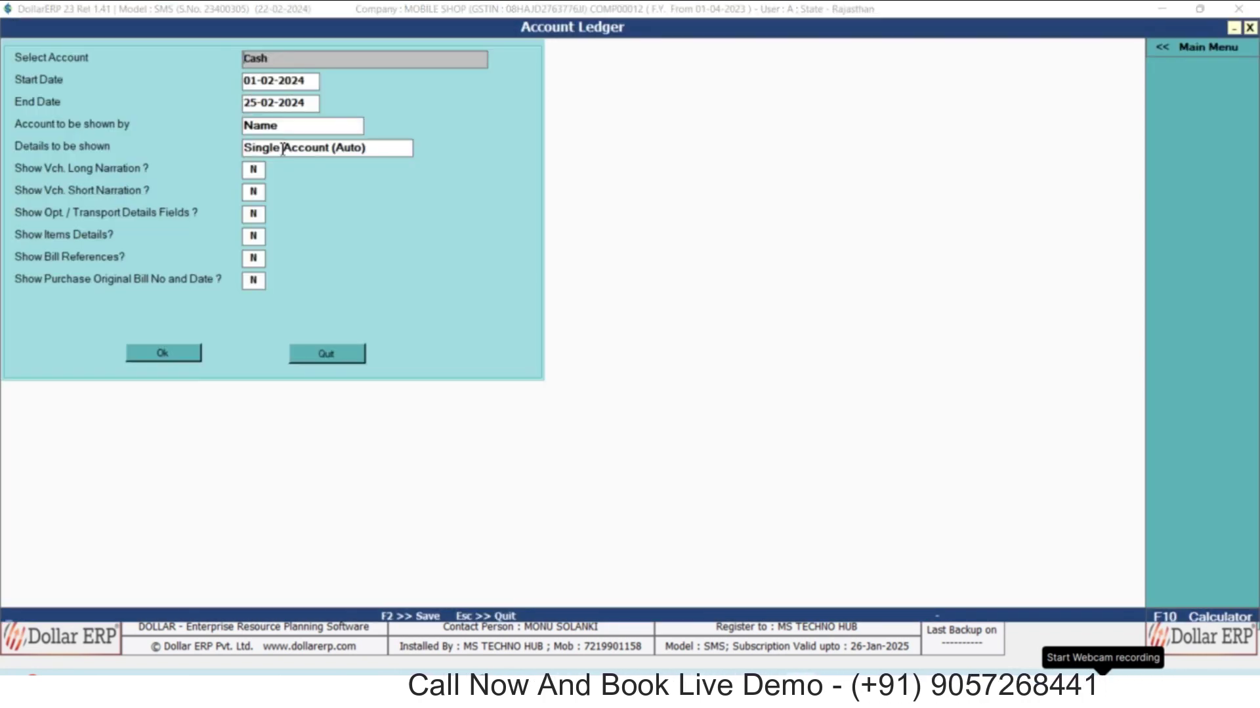
text(HO)
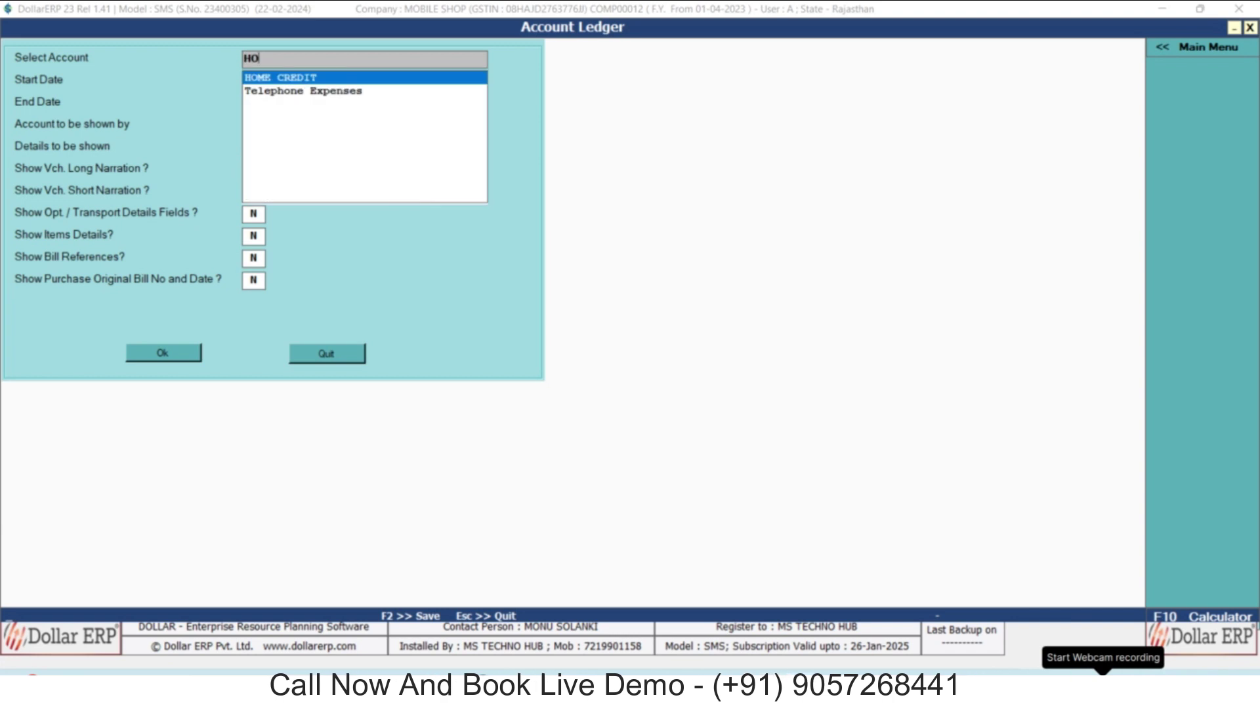
key(Return)
key(Return)
key(Return)
key(Return)
key(Return)
key(Return)
key(Return)
key(Return)
key(Return)
key(Return)
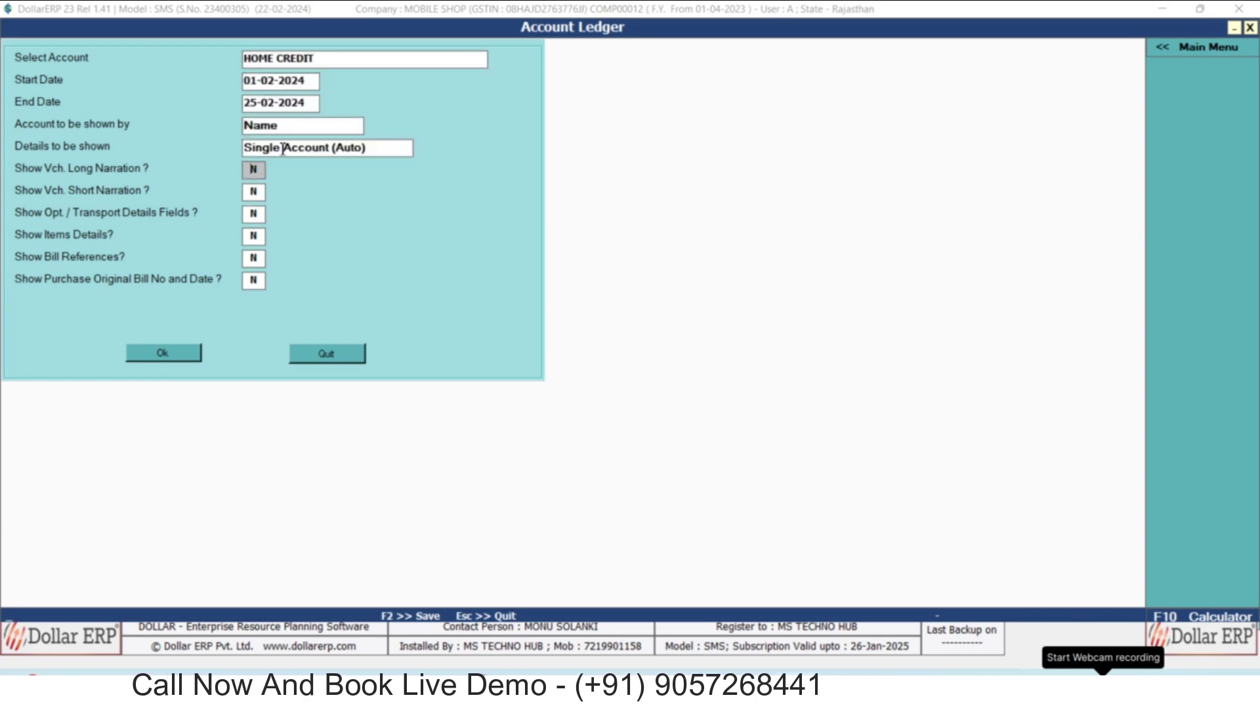
key(Return)
key(Return)
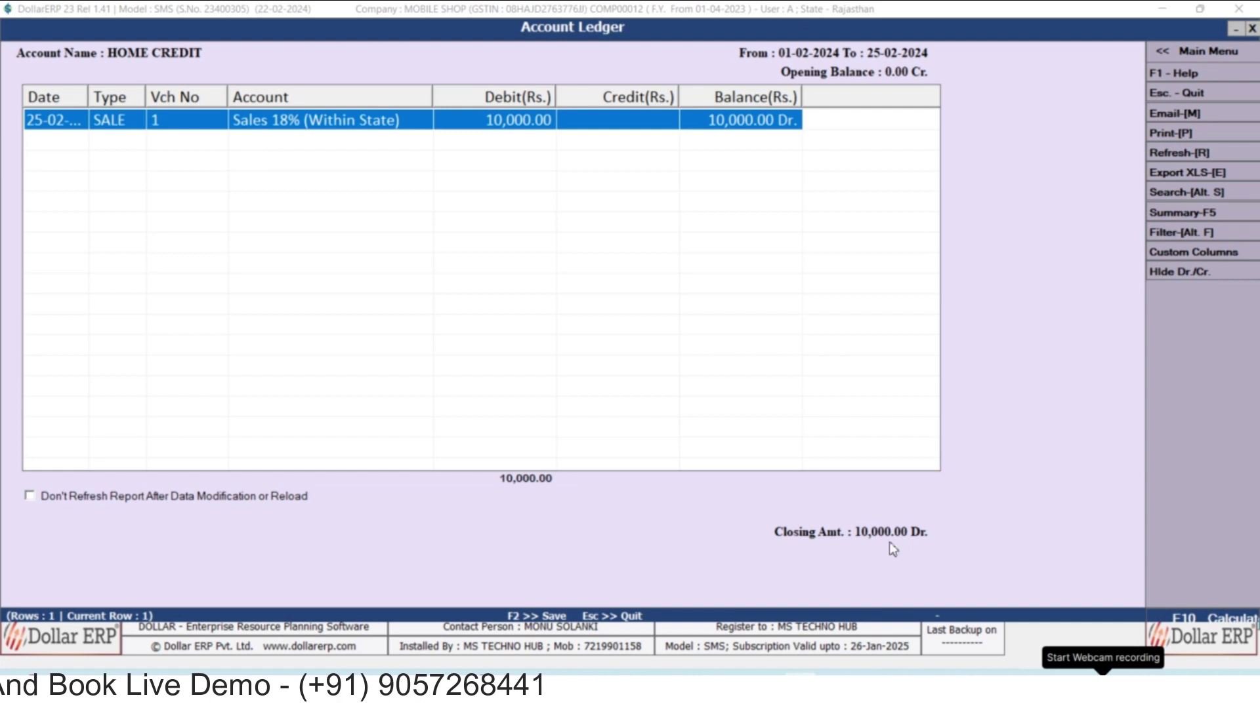
key(Escape)
key(Escape)
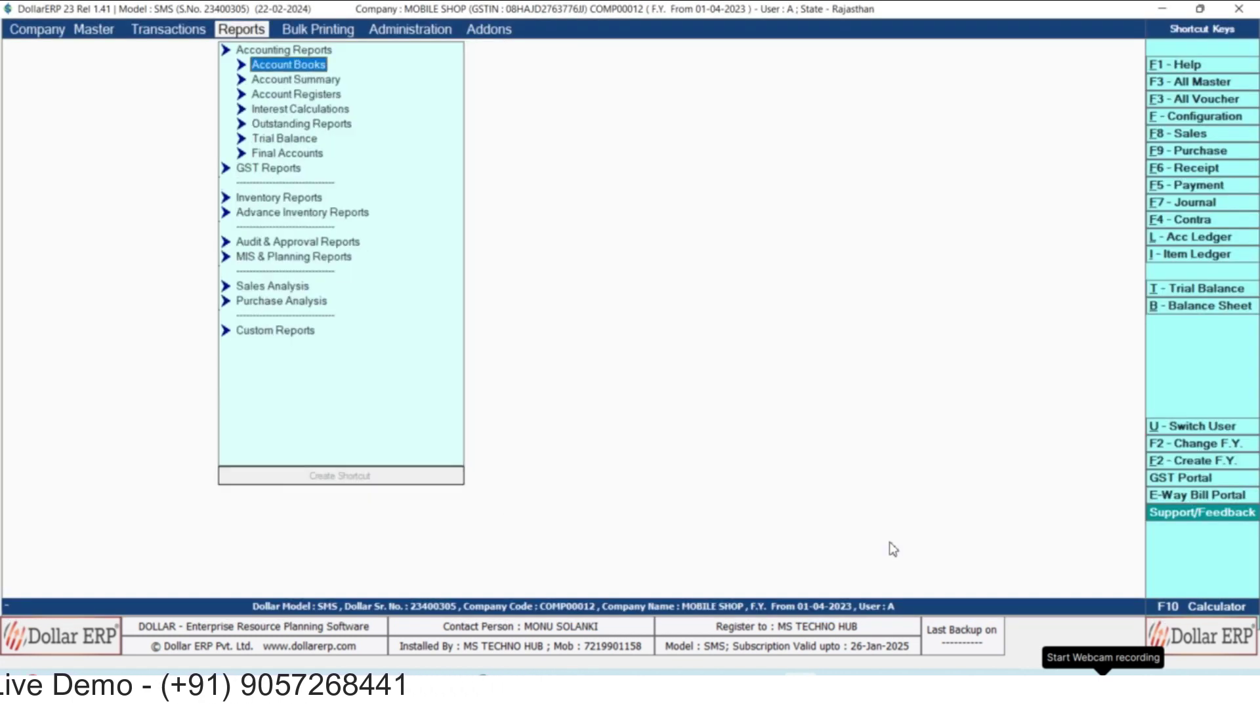
Review the Sales Register's single 15,000.00 cash bill, then expand Outstanding Reports.
key(Down)
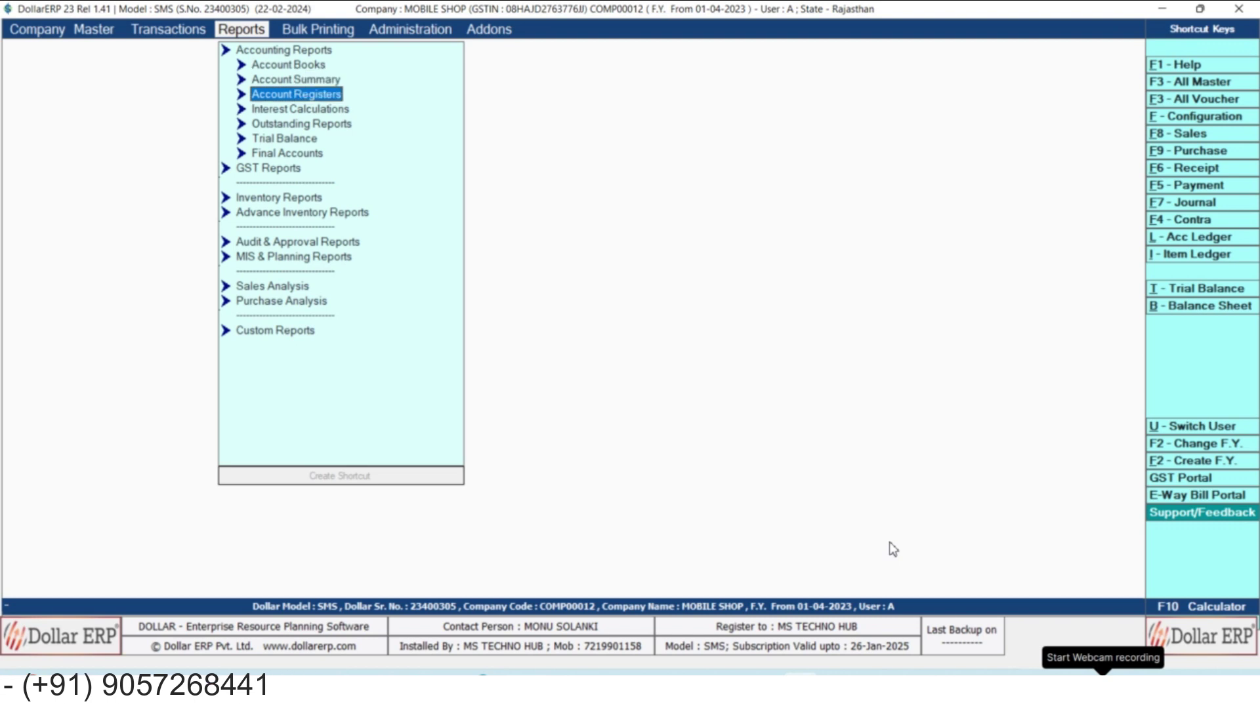
key(Return)
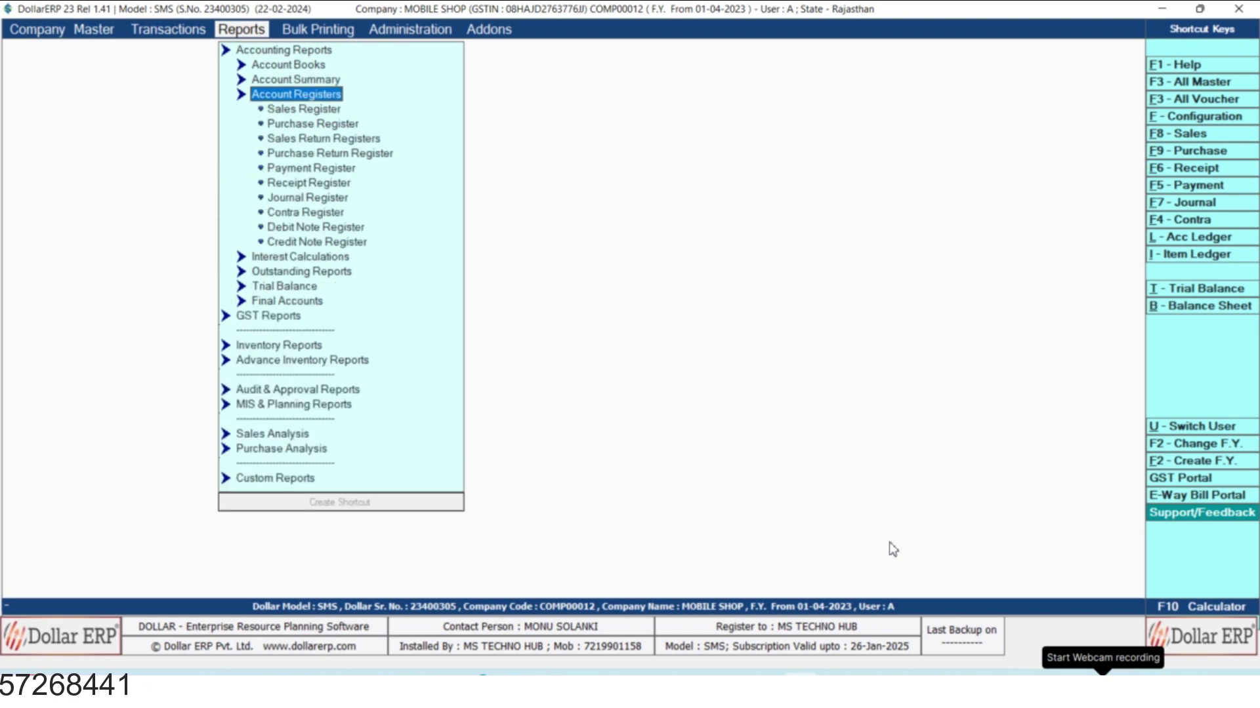
key(Down)
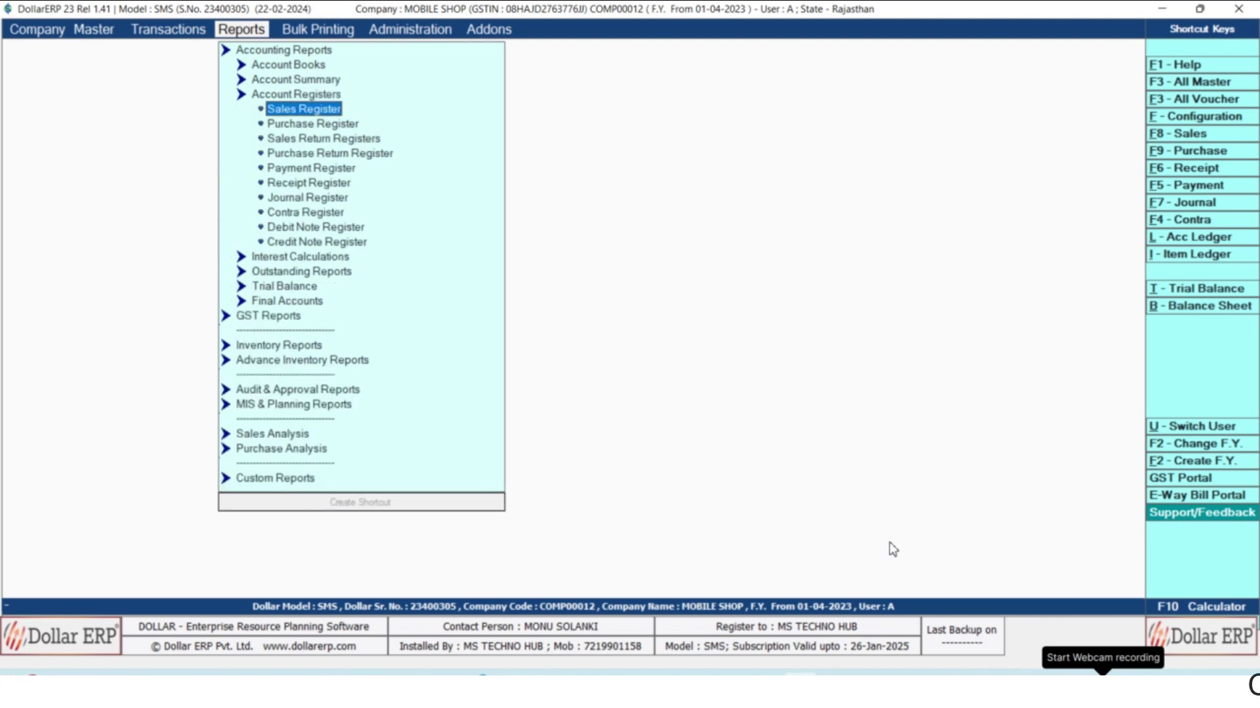
key(Return)
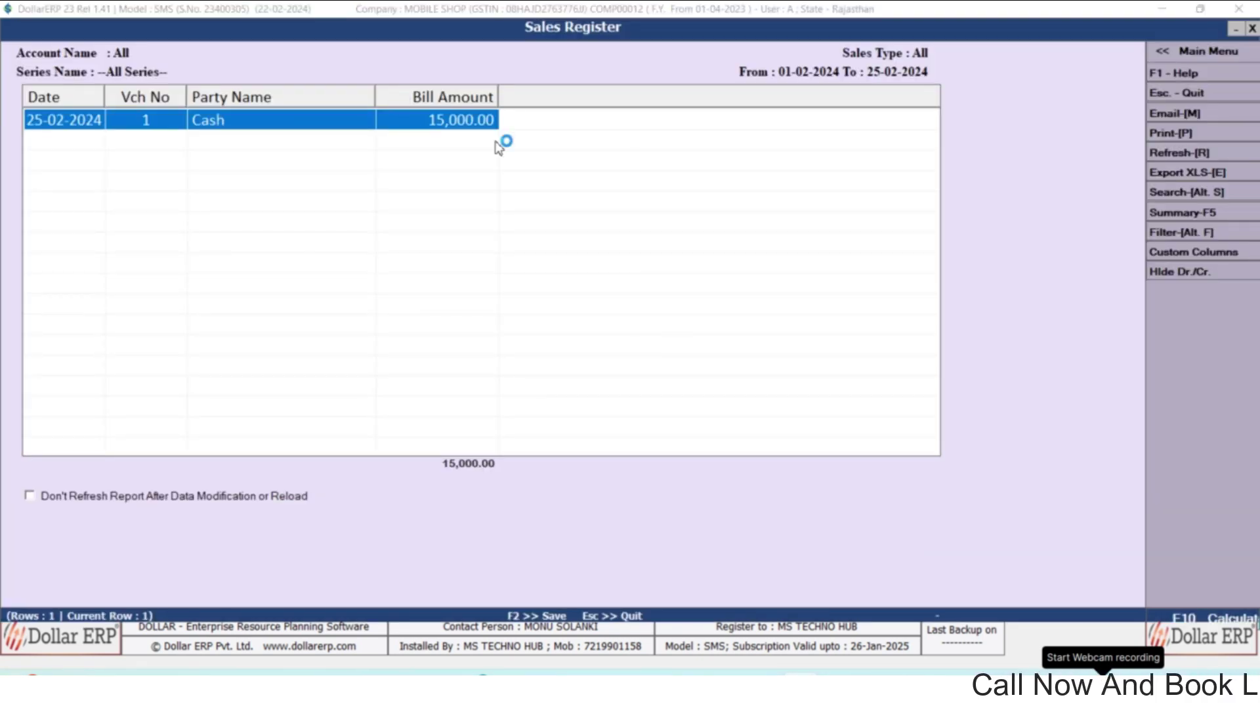
key(Escape)
key(Escape)
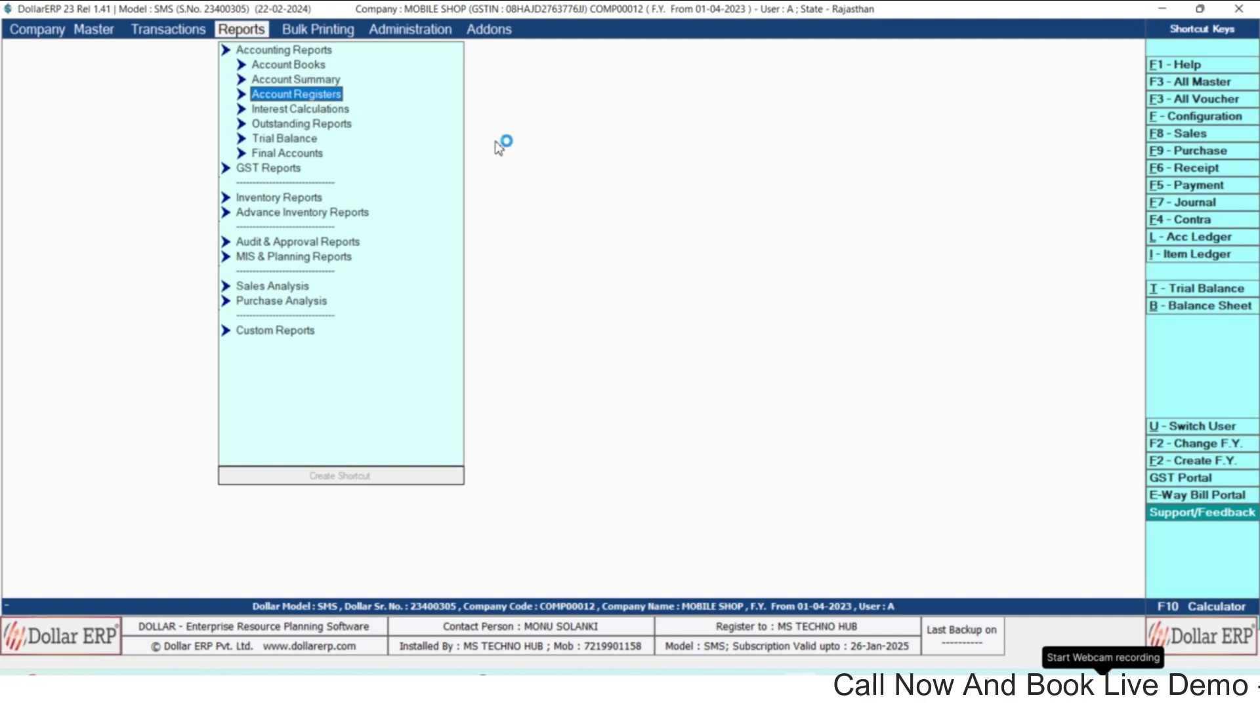
key(Down)
key(Down)
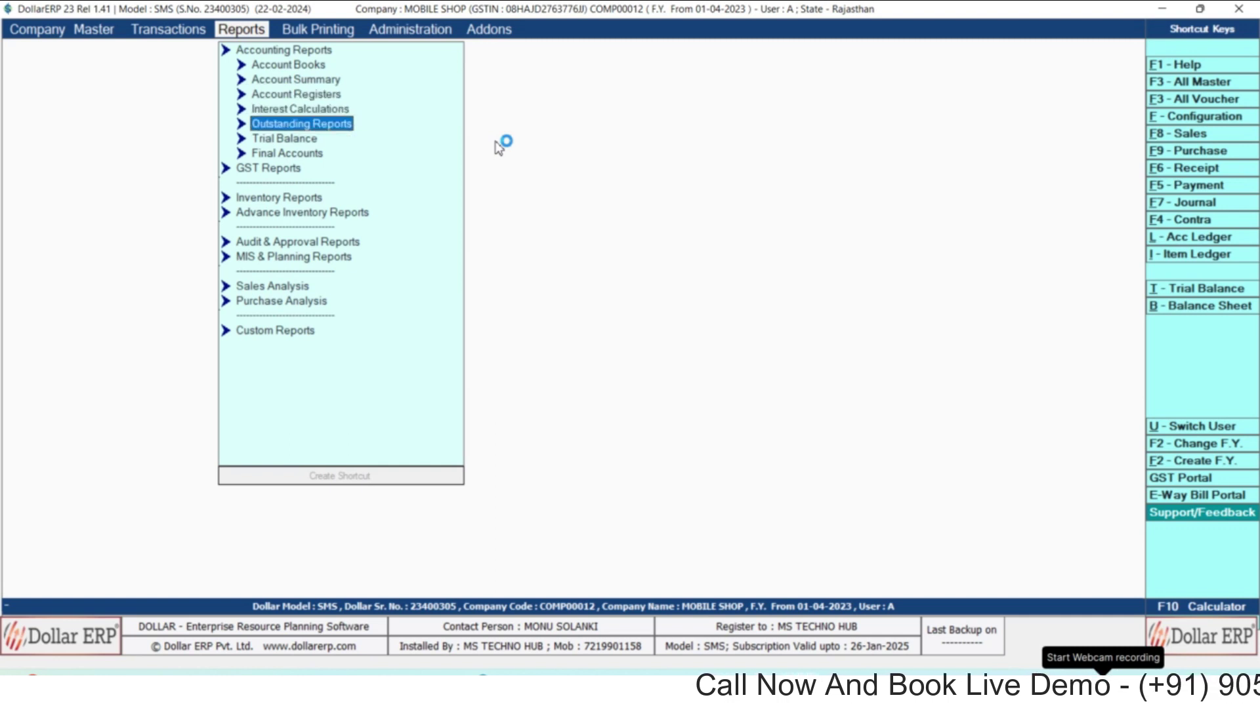
key(Return)
Run the Amount Receivable report showing HOME CREDIT owing 10,000.00, then close it.
key(Return)
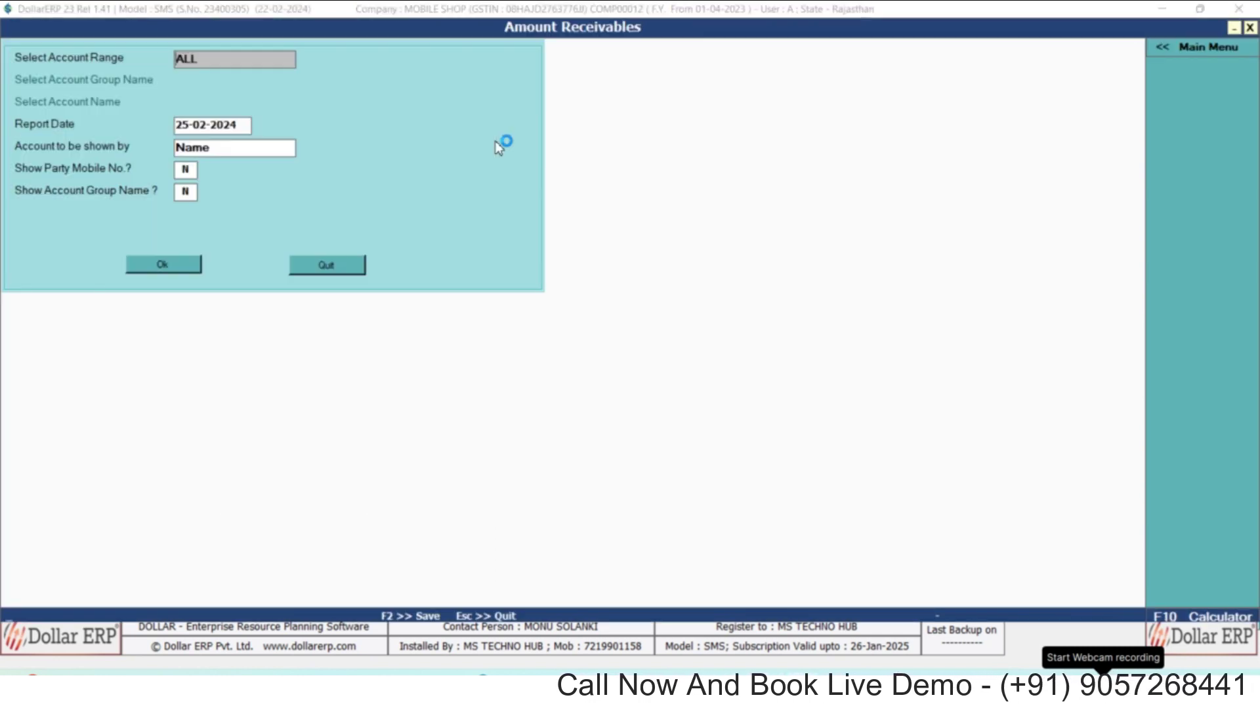
key(Return)
key(Return)
key(Return)
key(Return)
key(Return)
key(Return)
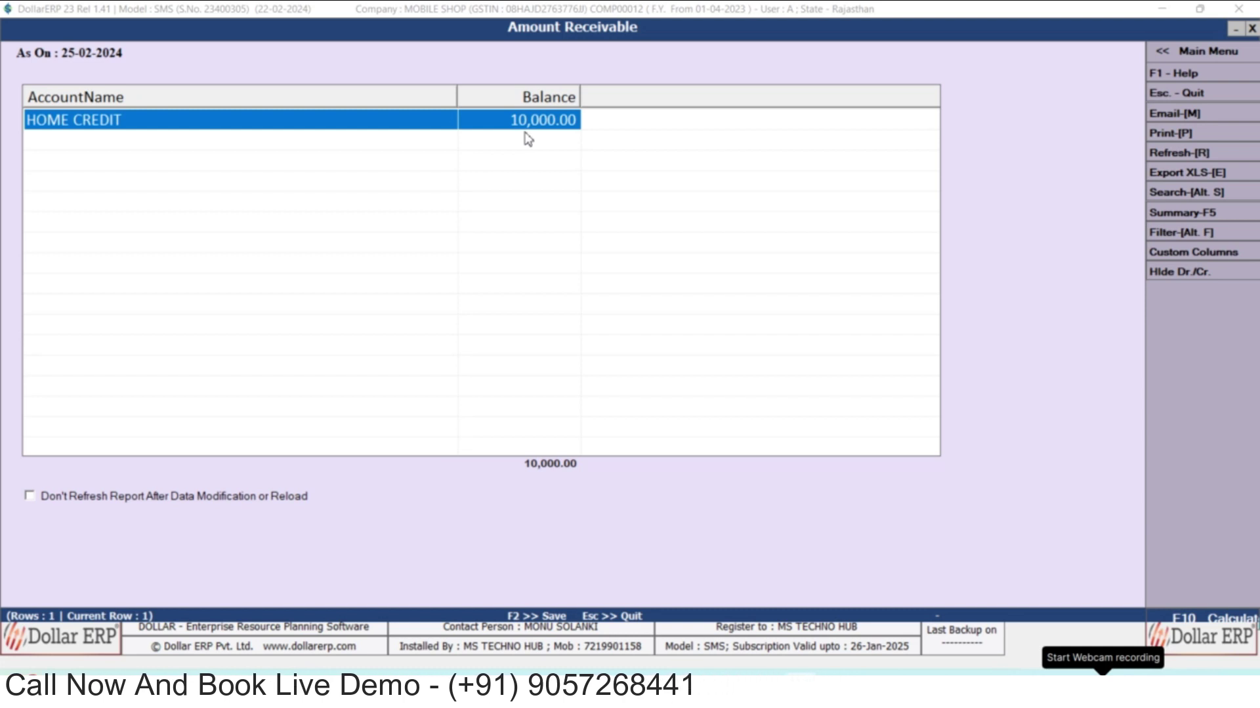
key(Escape)
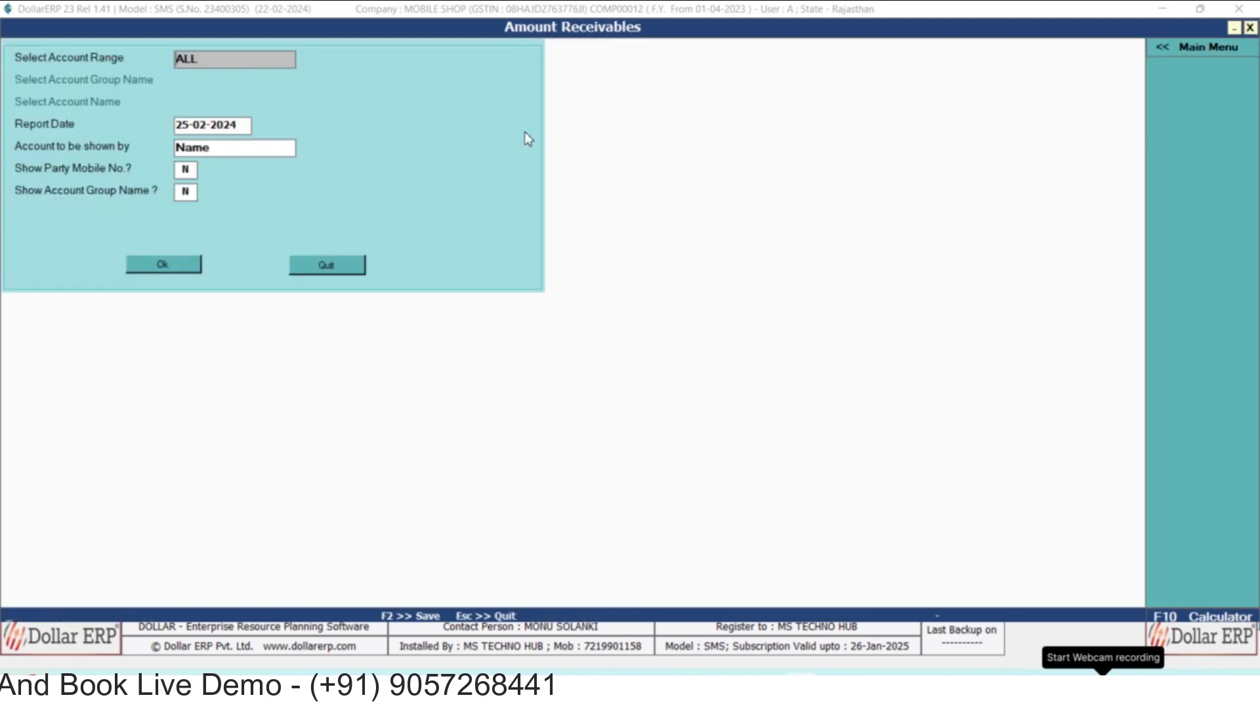
key(Escape)
key(Escape)
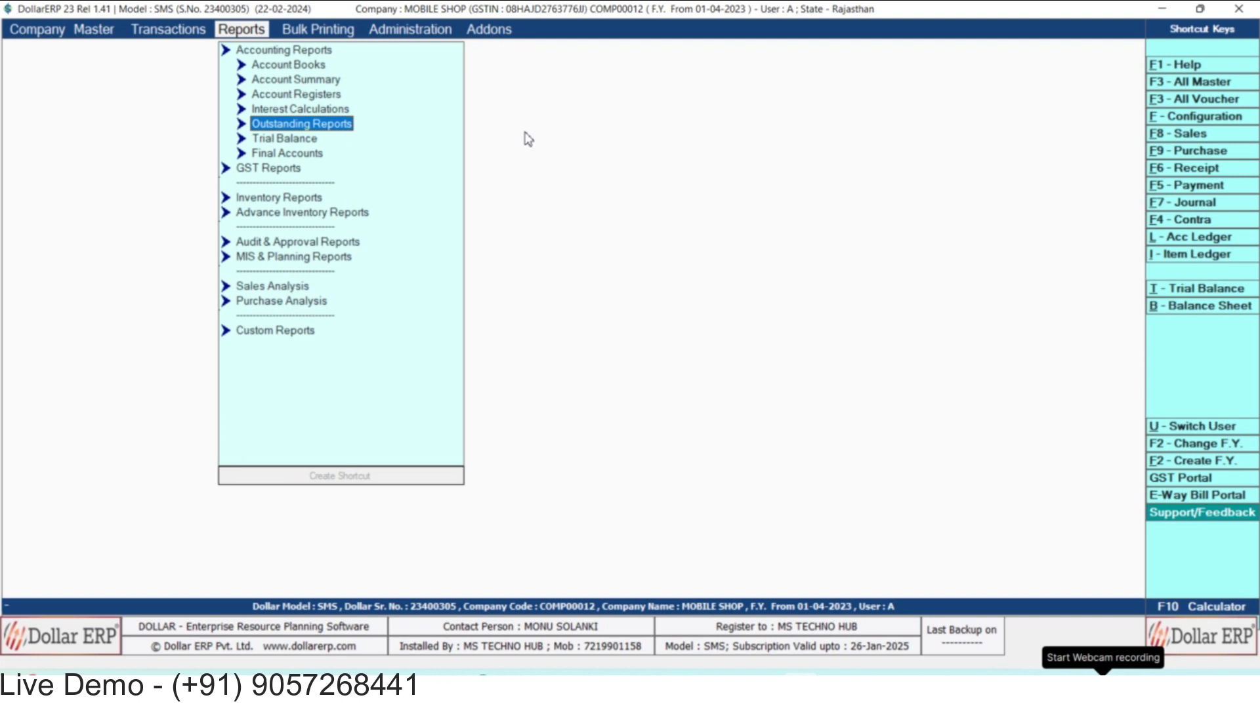
key(Down)
key(Return)
key(Down)
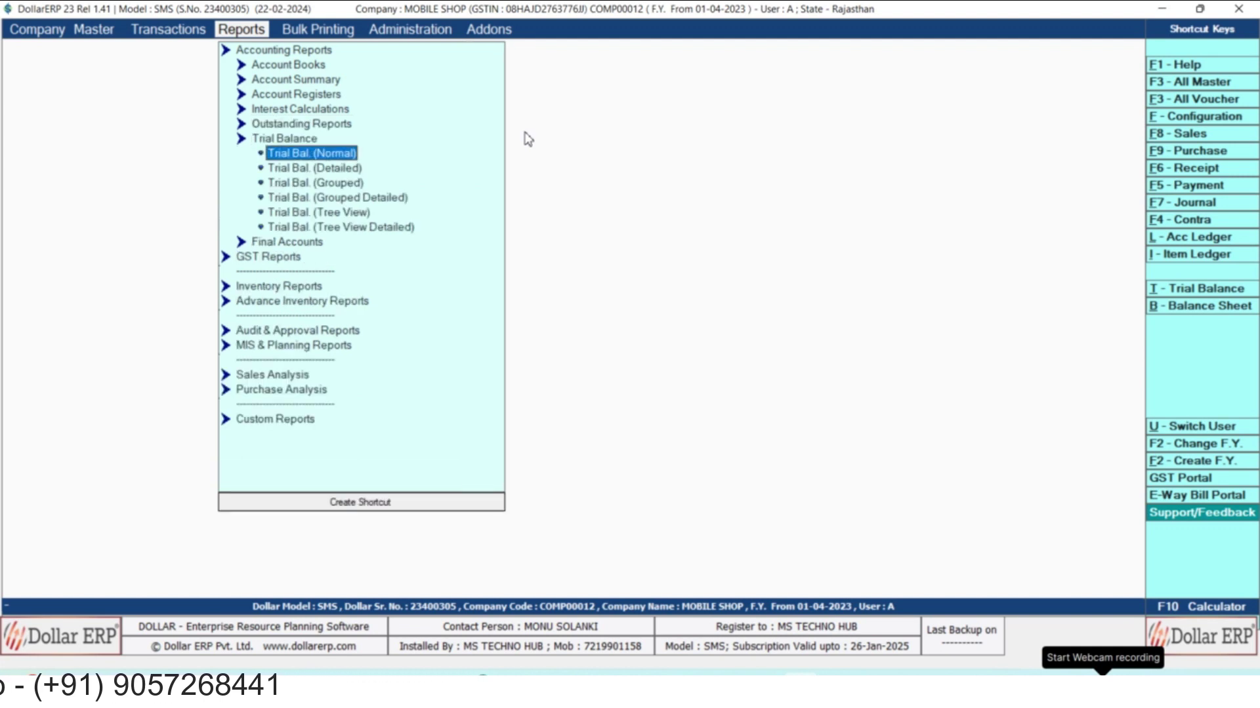
key(Escape)
key(Return)
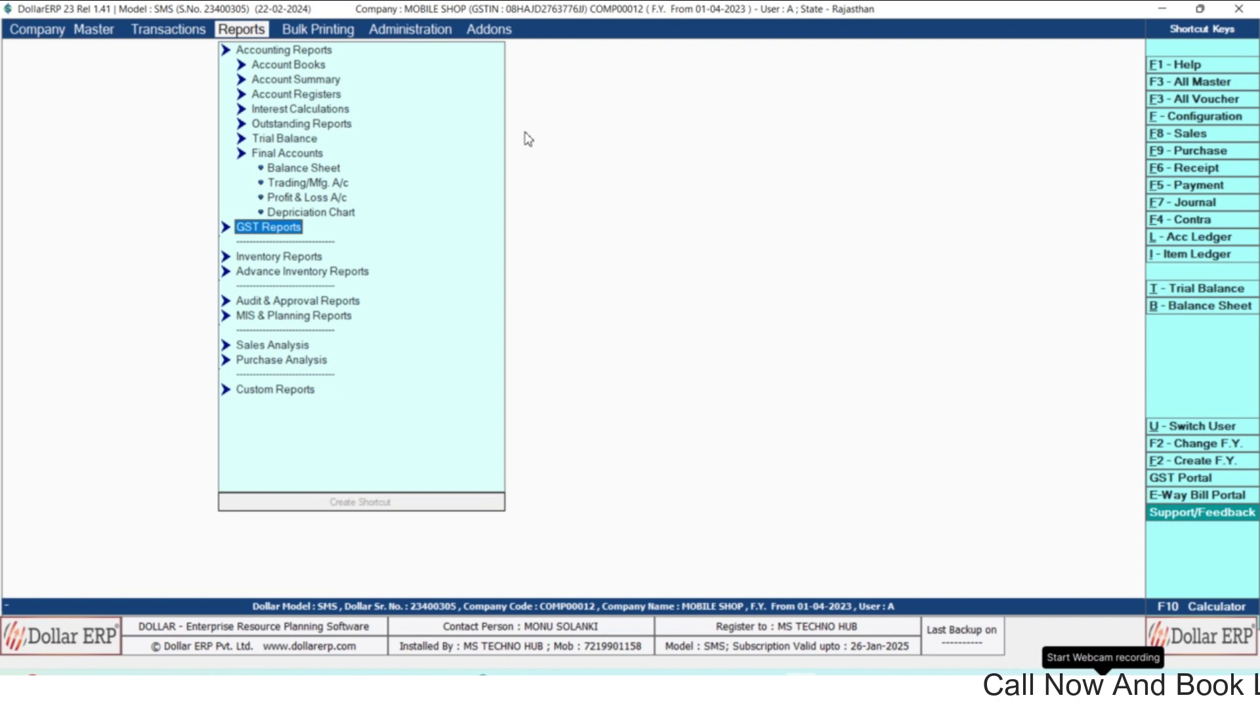
key(Return)
key(Down)
key(Down)
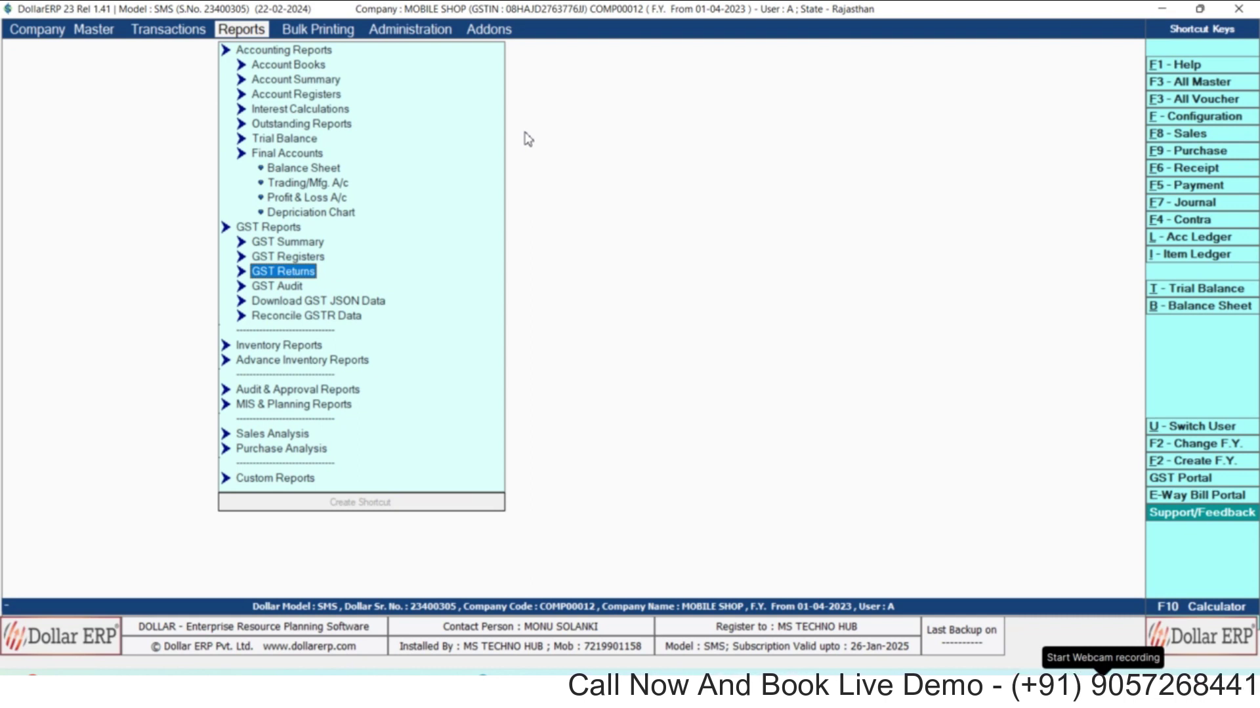
key(Return)
key(Down)
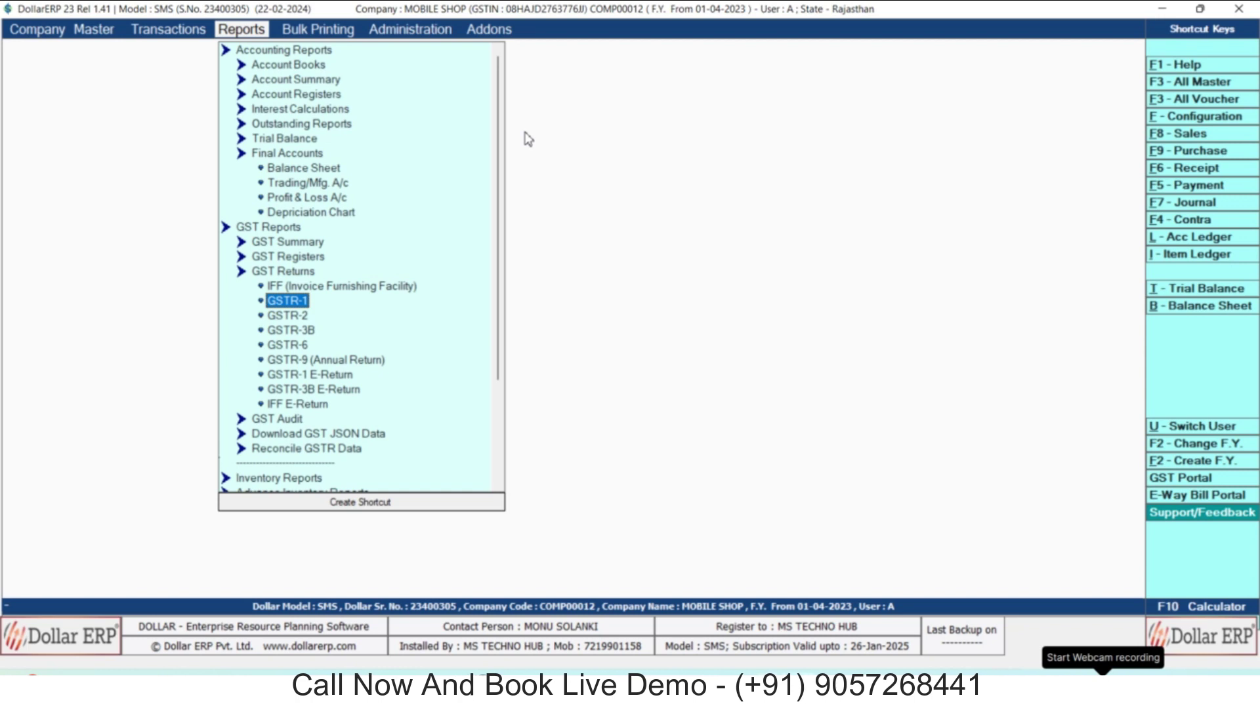
key(Down)
key(Down)
key(Down)
key(Down)
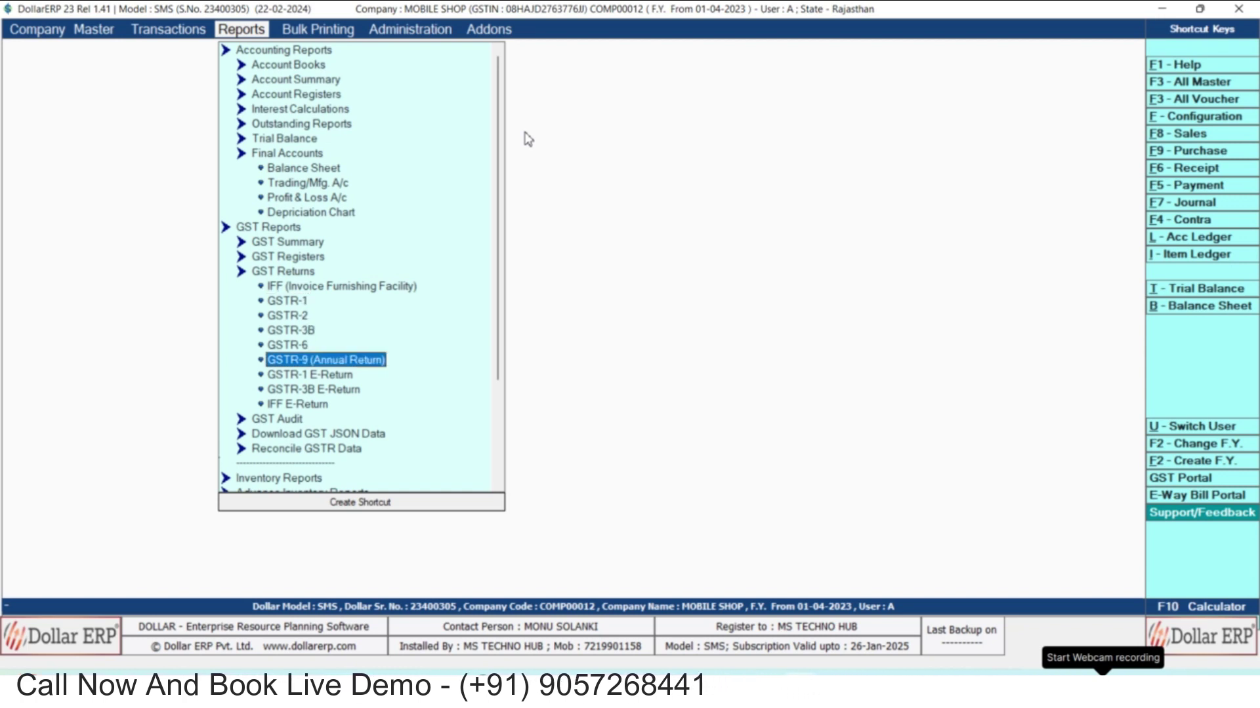
key(Down)
key(Down)
key(Down)
key(Down)
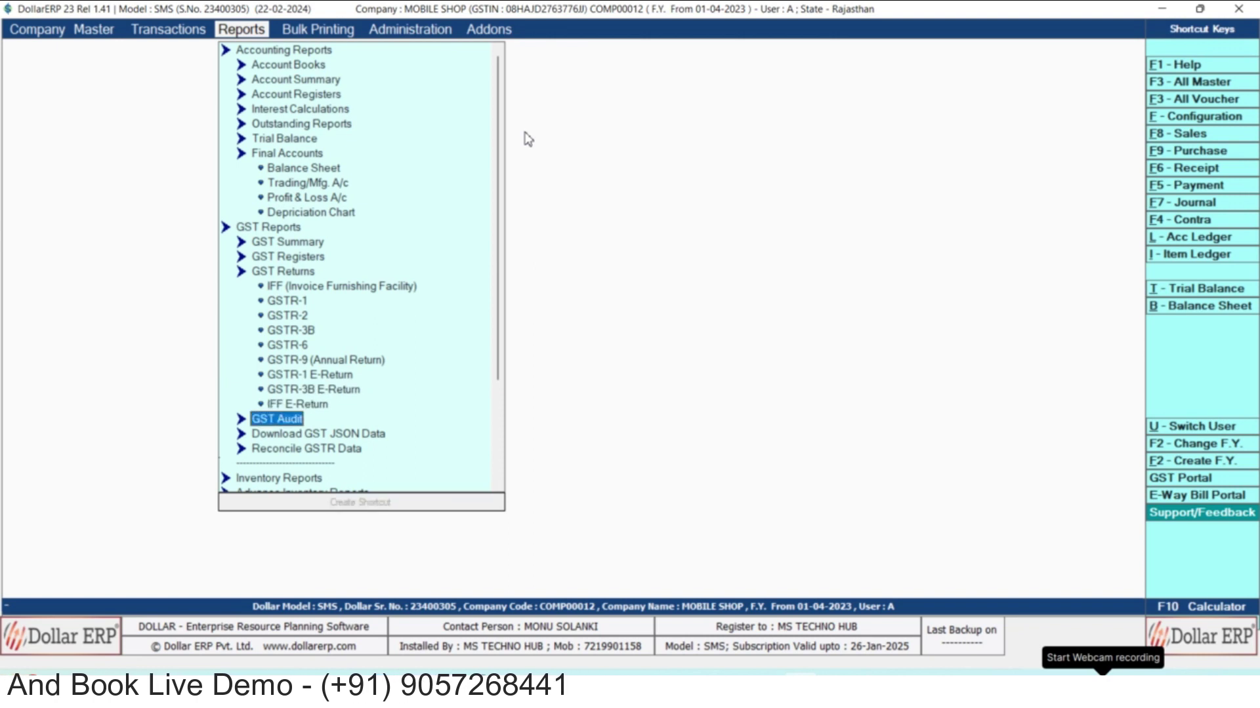
key(Down)
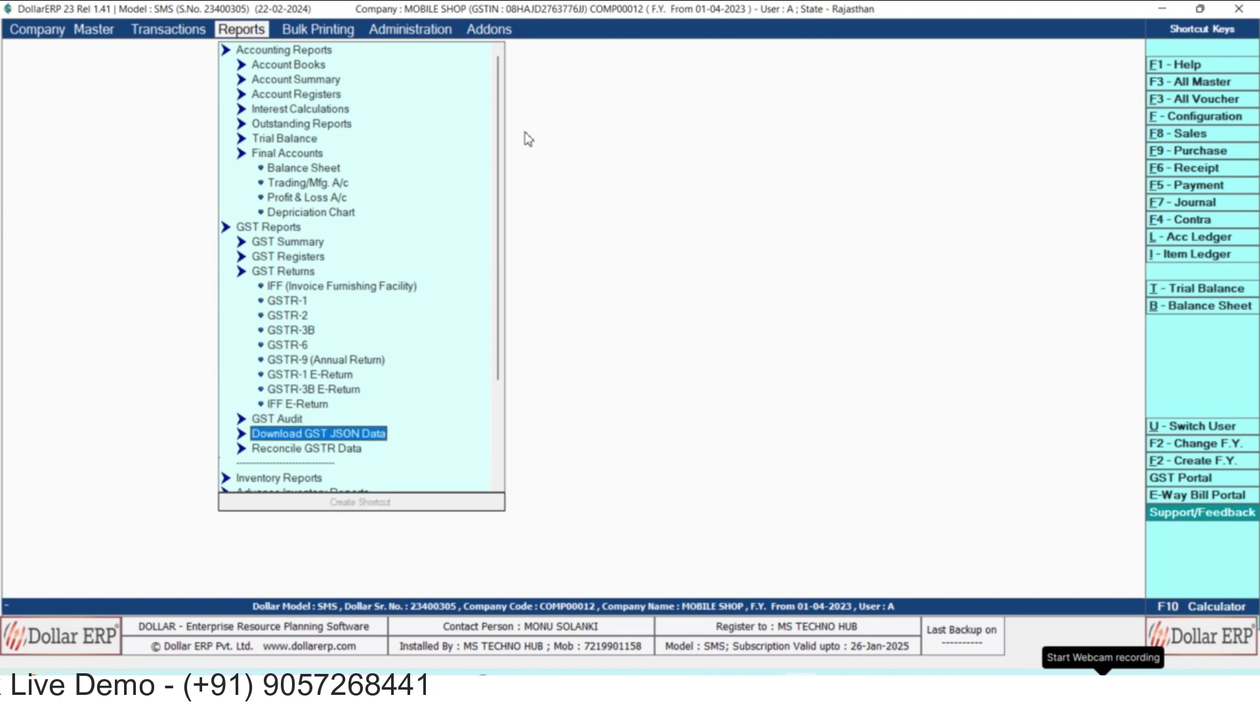
key(Down)
key(Down)
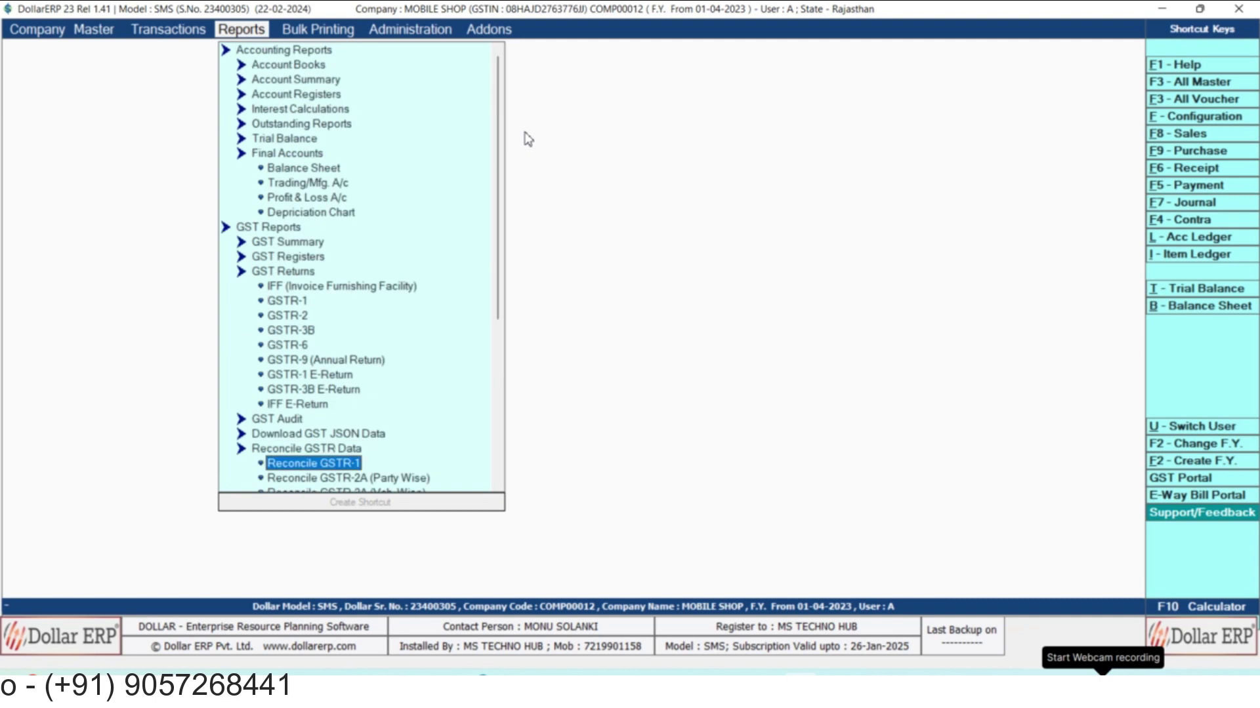
key(Down)
key(Down)
key(Down)
key(Down)
key(Down)
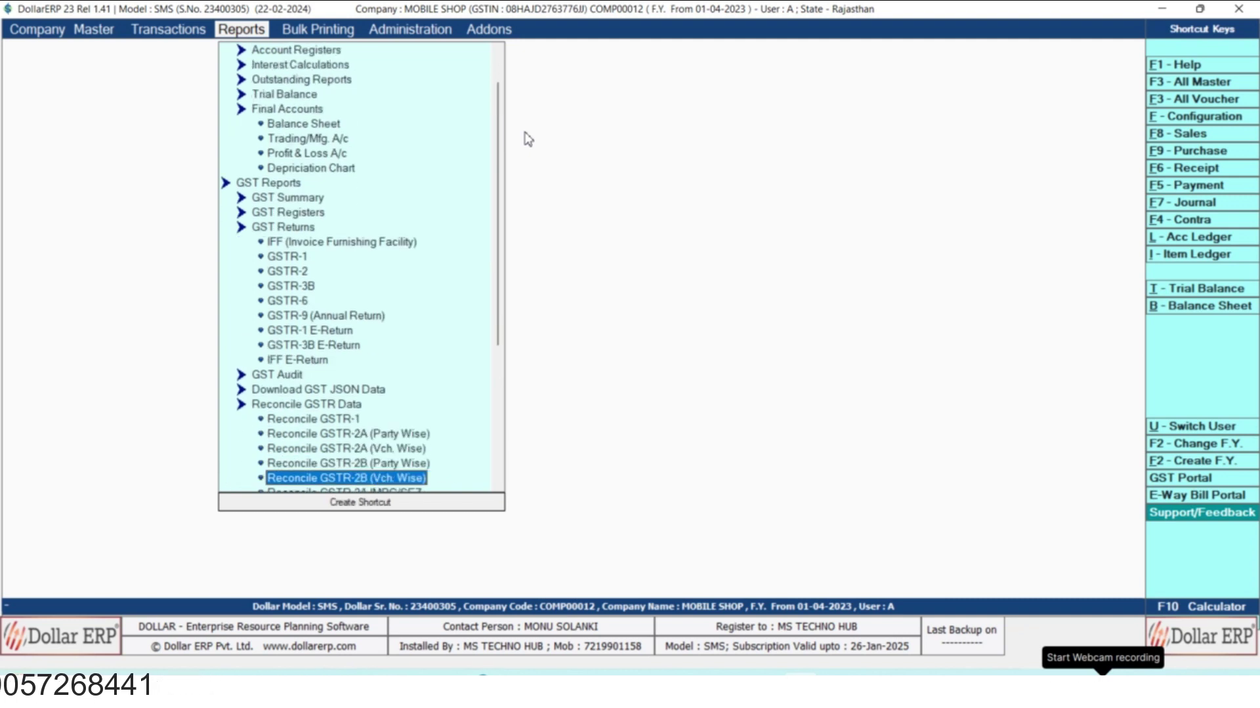
key(Up)
key(Up)
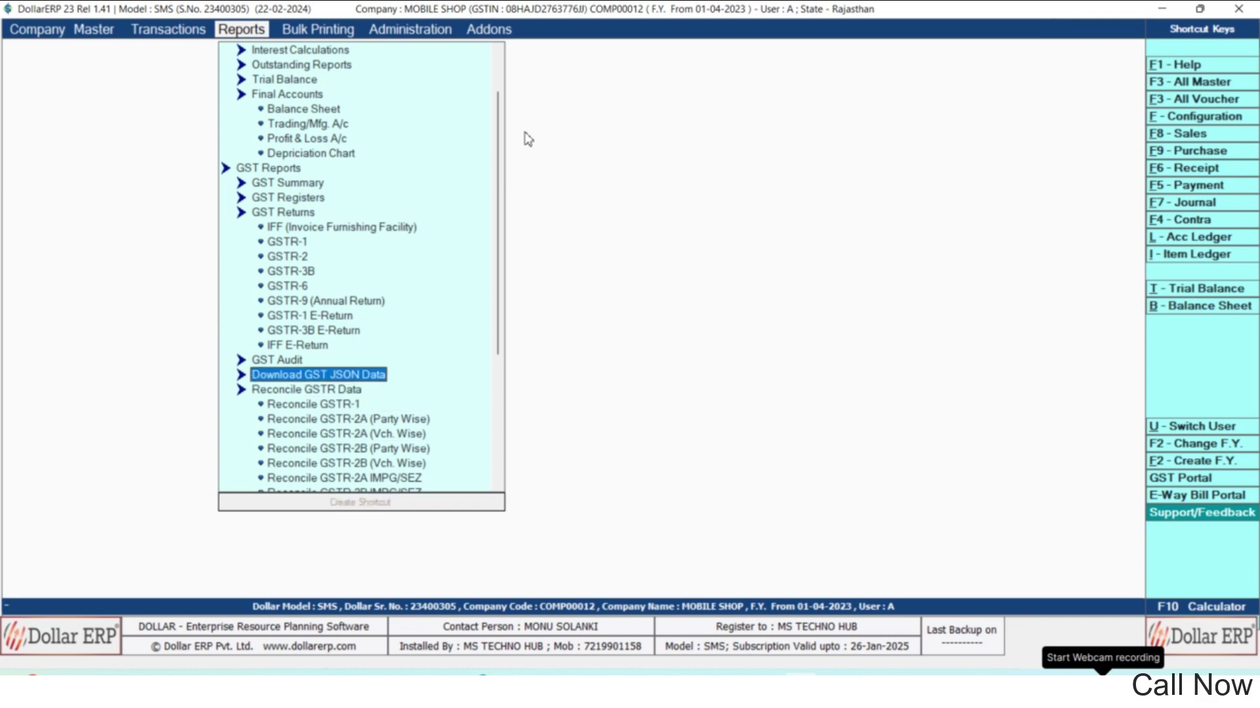
key(Left)
key(Down)
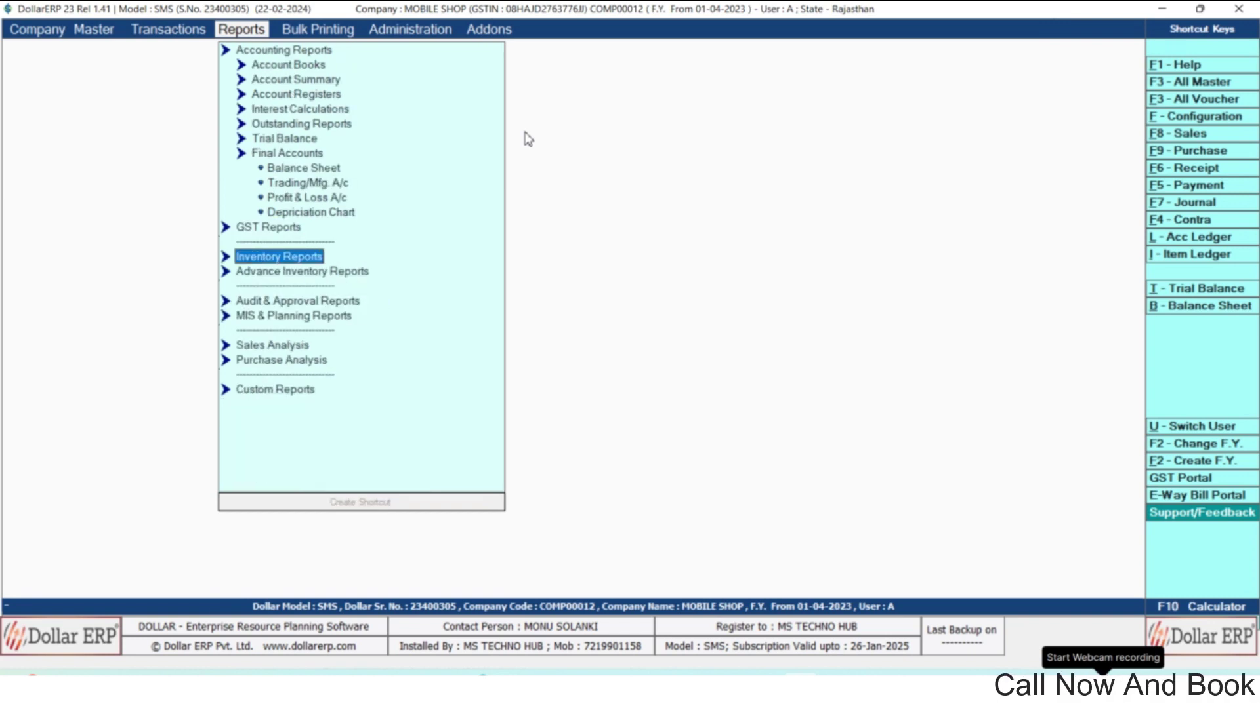
Go to Inventory Reports > Stock Status > Stock Status (Detailed) to show its options.
key(Right)
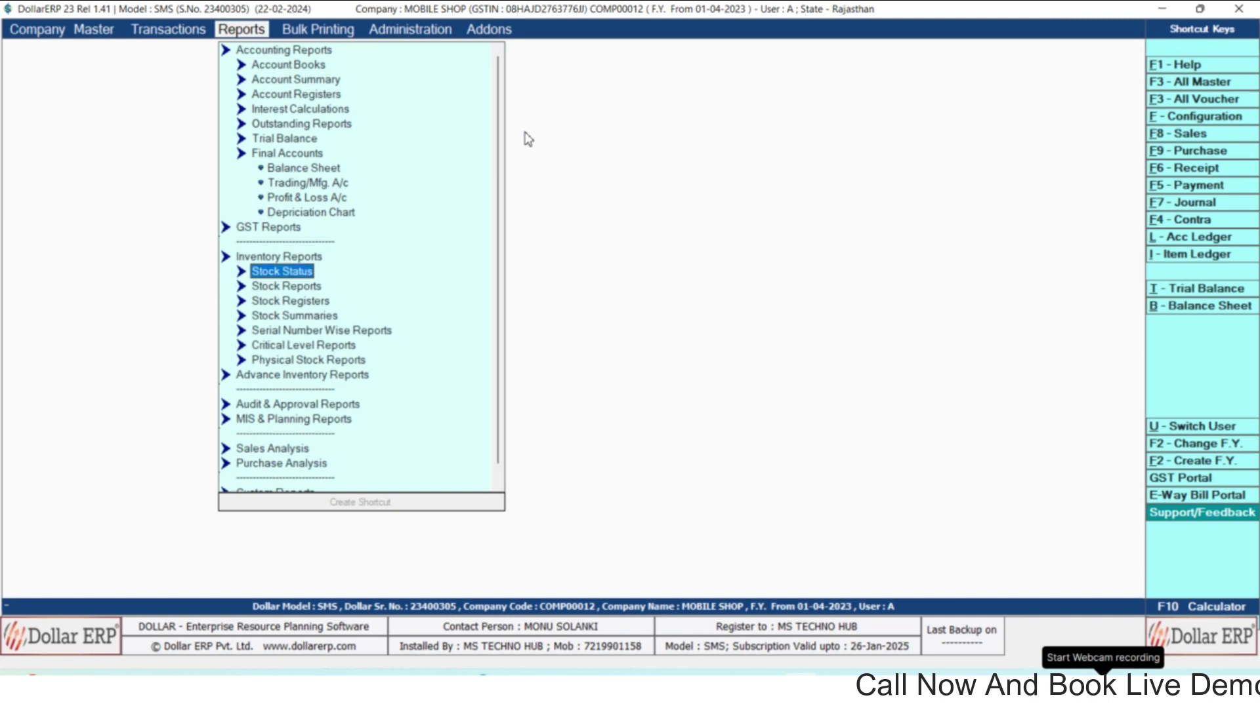
key(Down)
key(Down)
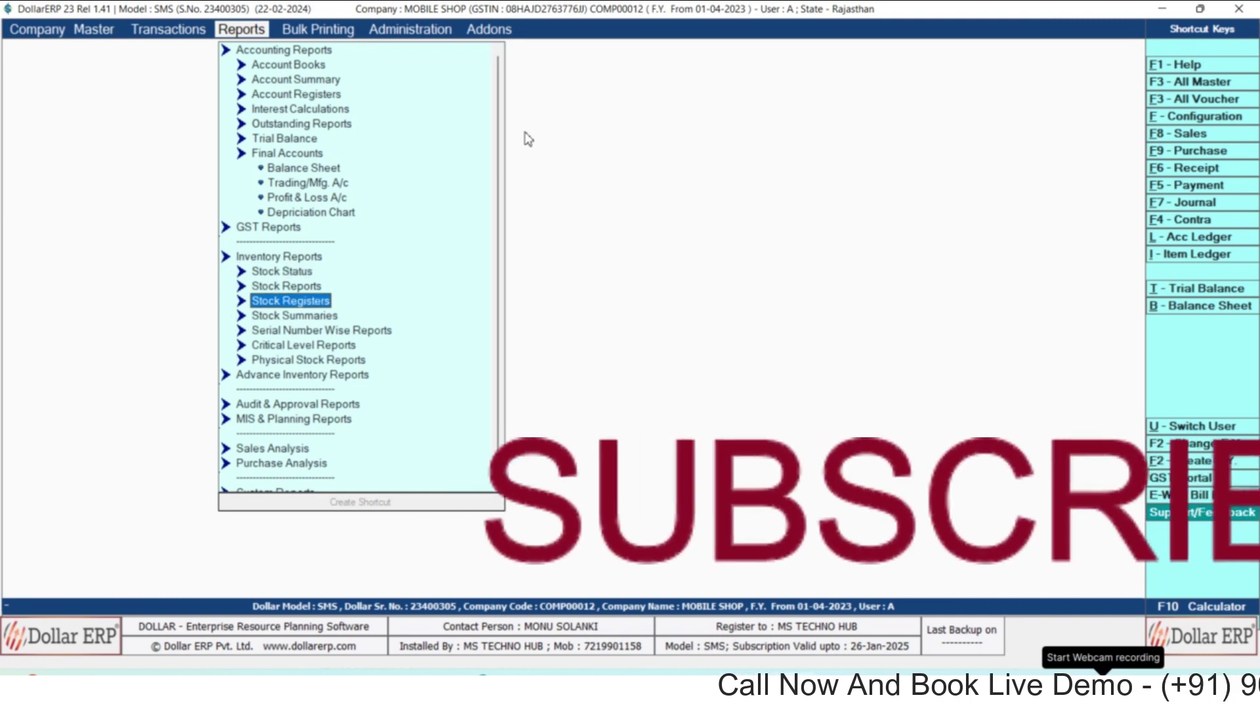
key(Up)
key(Up)
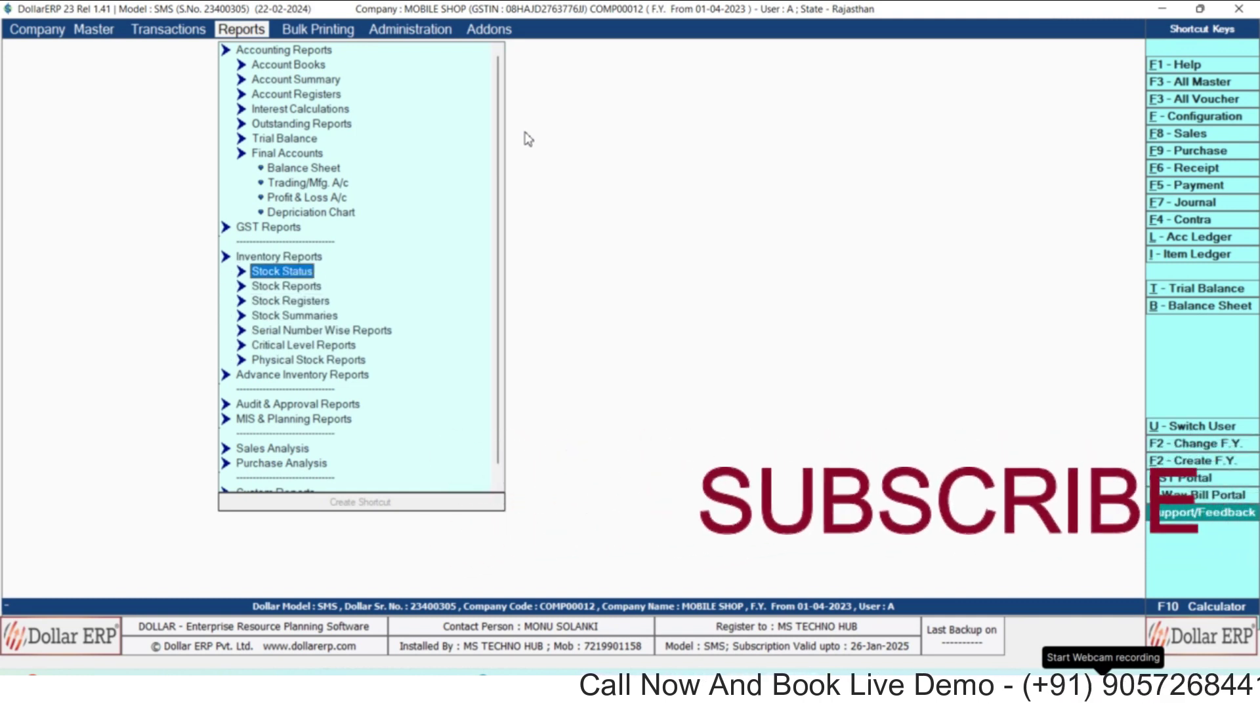
key(Right)
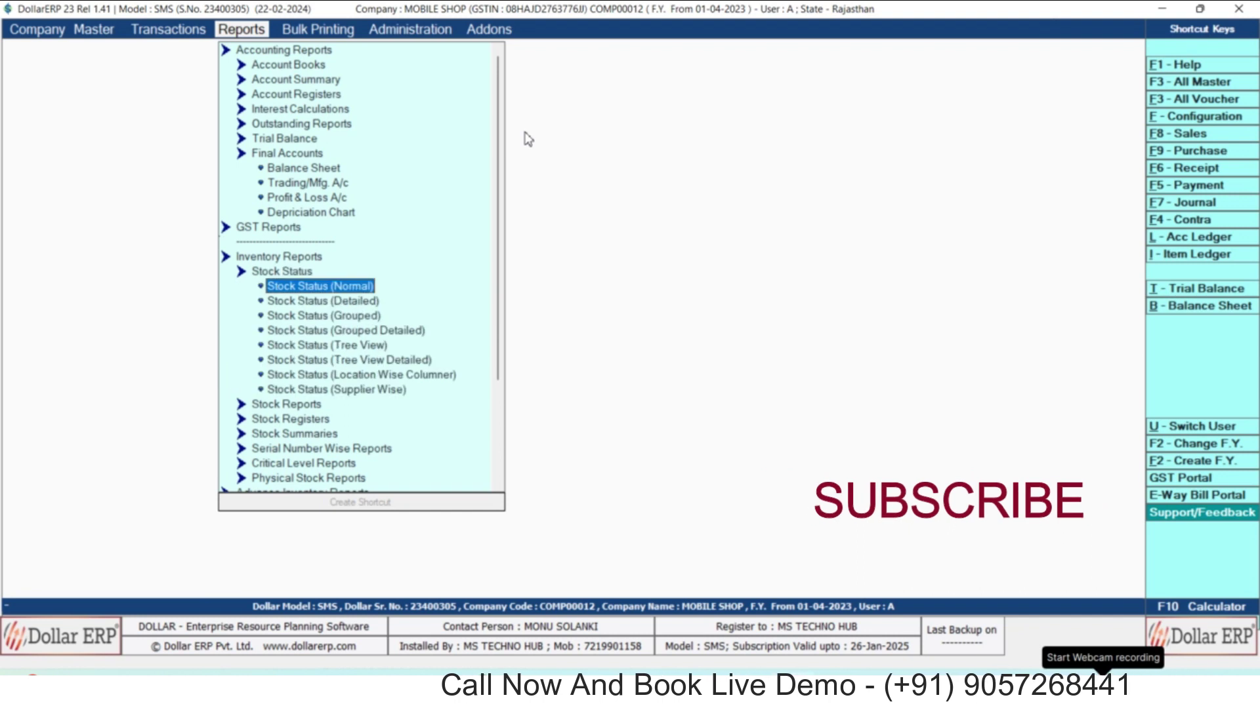
key(Down)
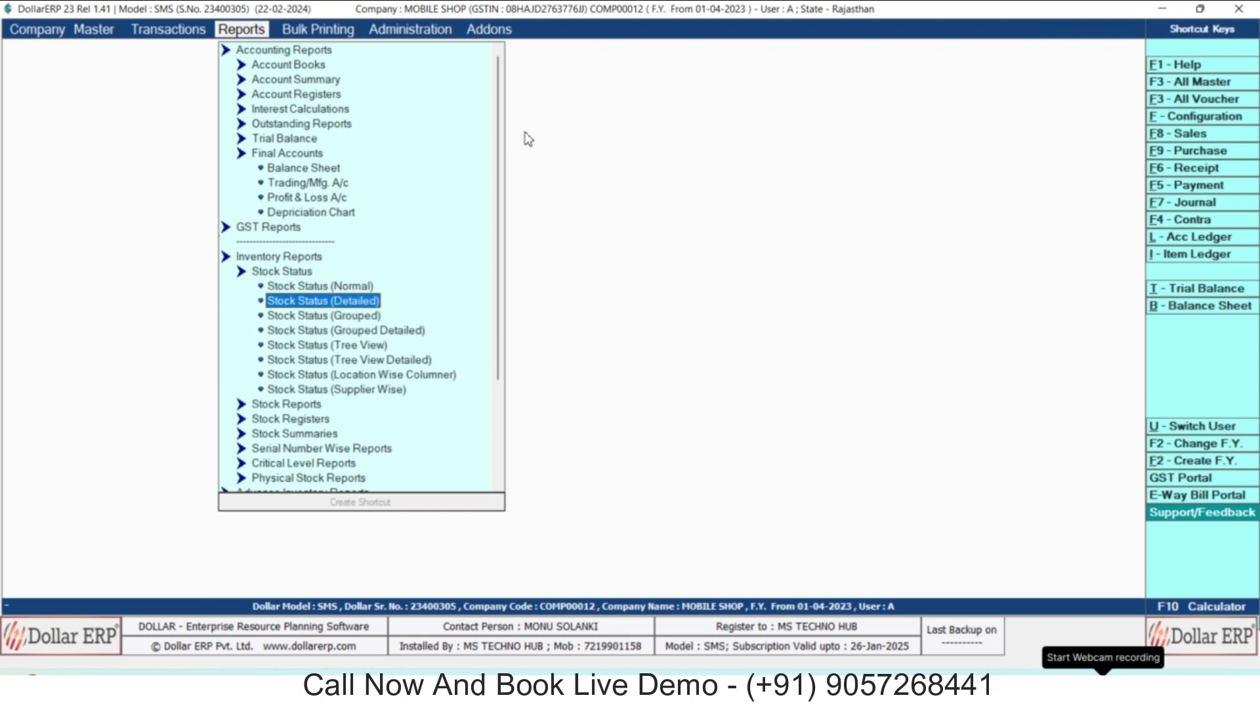
key(Return)
key(Return)
key(Return)
key(Return)
key(Return)
key(Return)
key(Return)
key(Return)
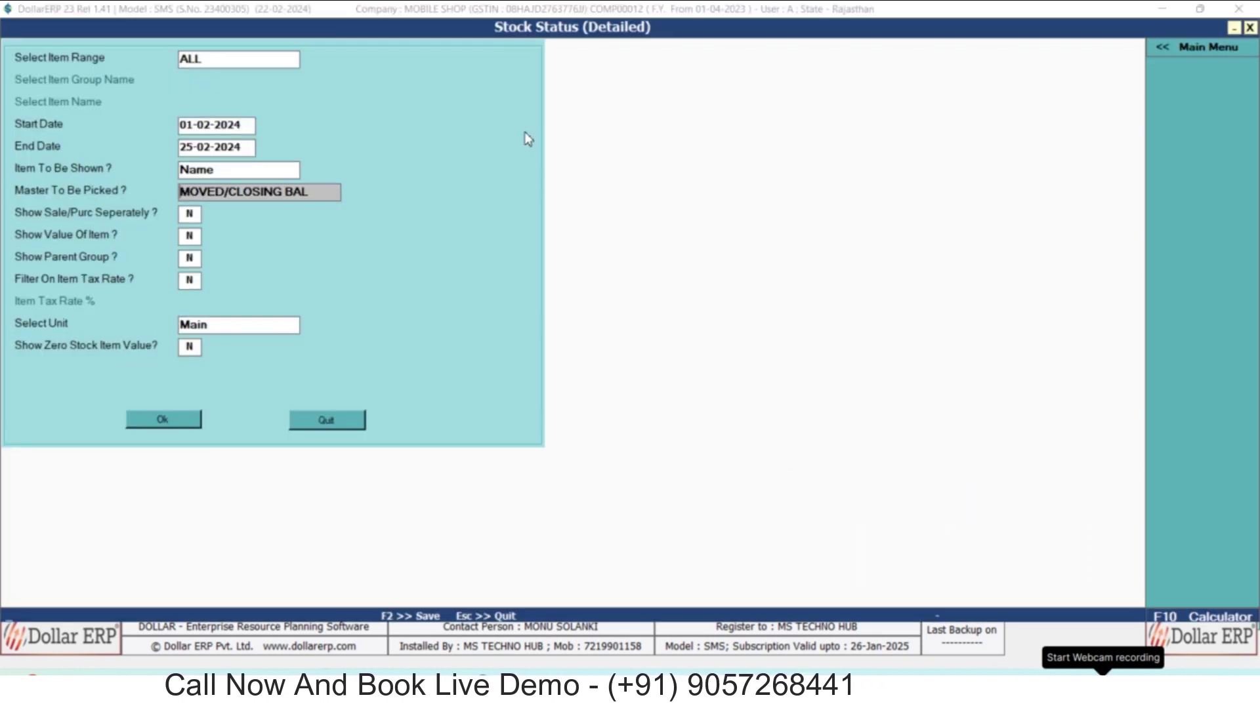
Generate the detailed Stock Status showing OPPO A53 4/64 GB with one in, one out, zero closing.
key(Return)
key(Return)
key(Return)
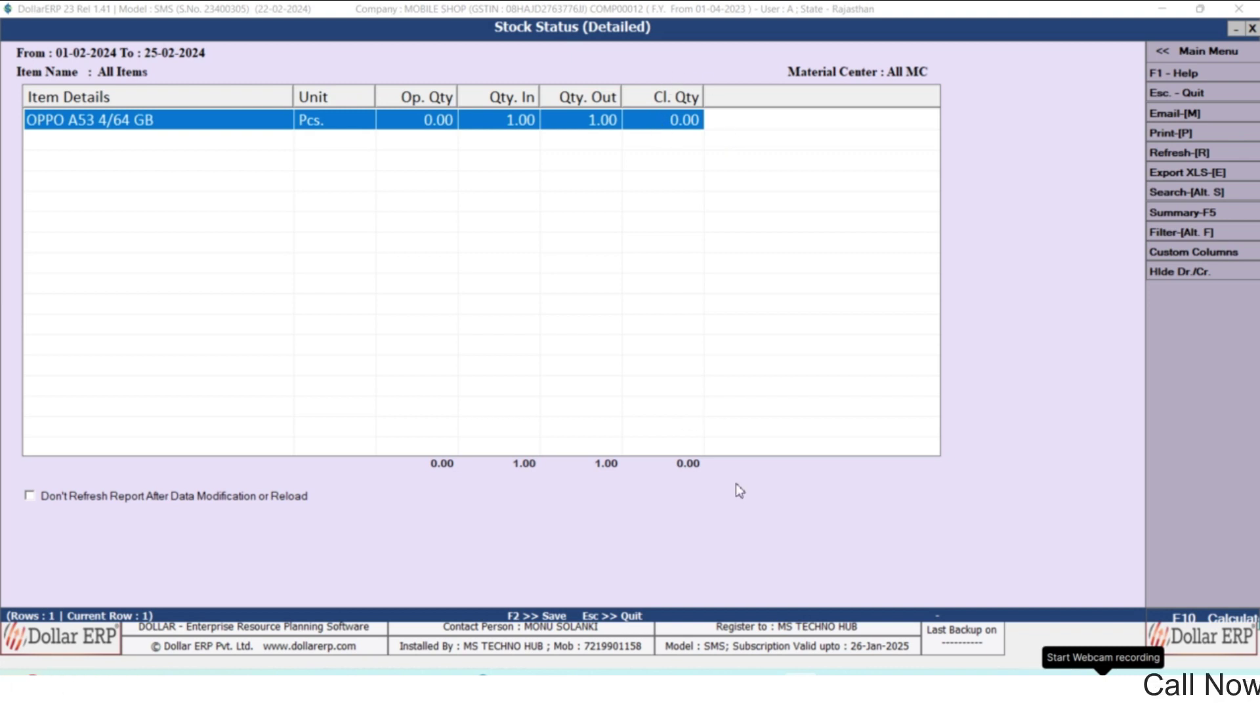
key(Escape)
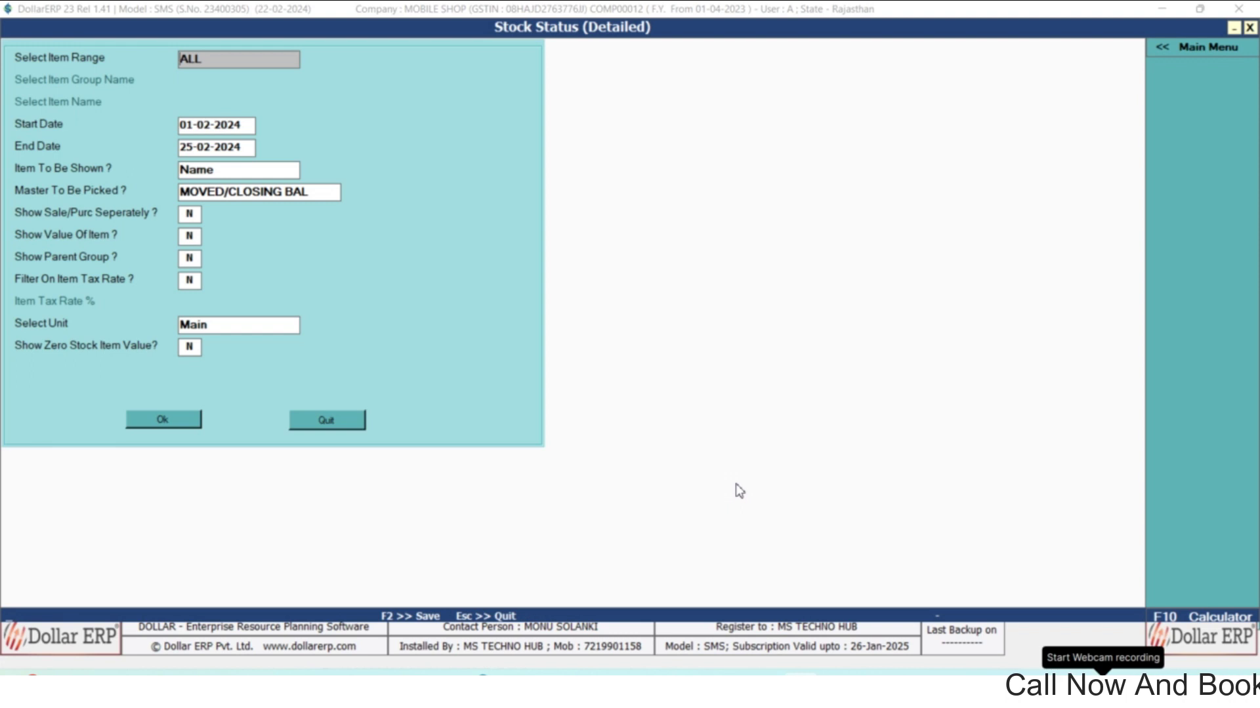
key(Escape)
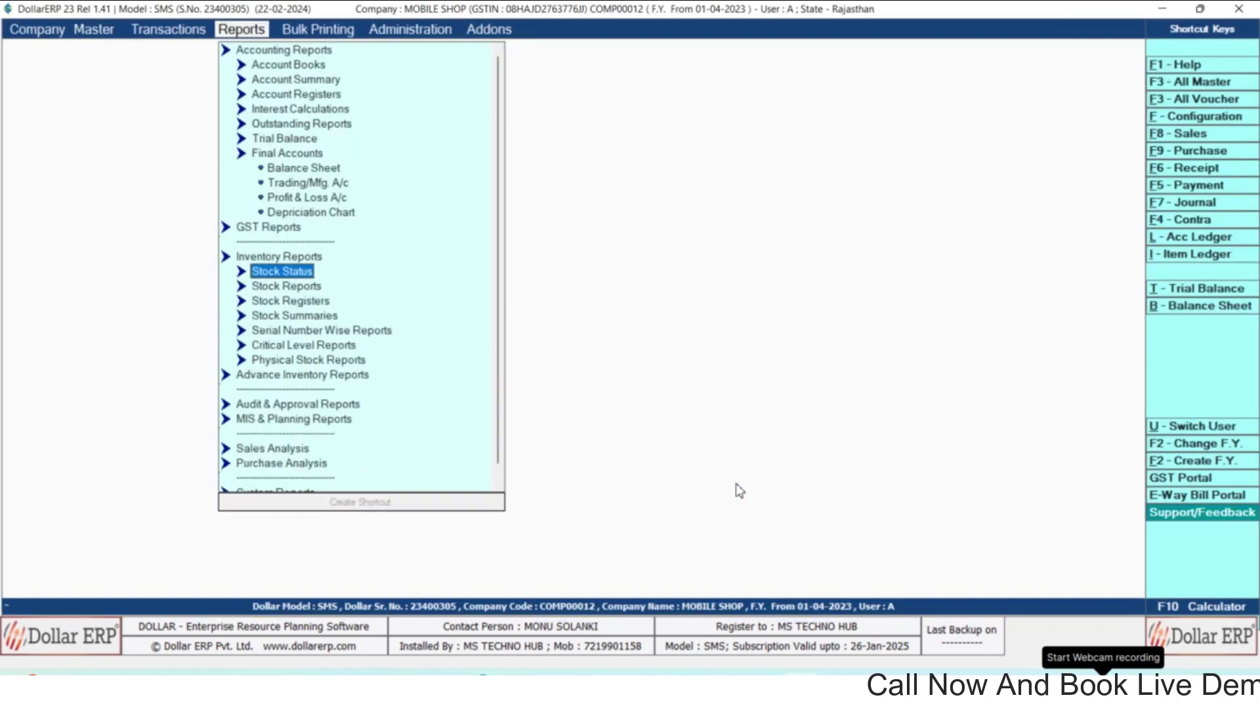
Run the Serial No. Wise Stock report and confirm it lists no remaining serial-numbered stock.
key(Down)
key(Down)
key(Down)
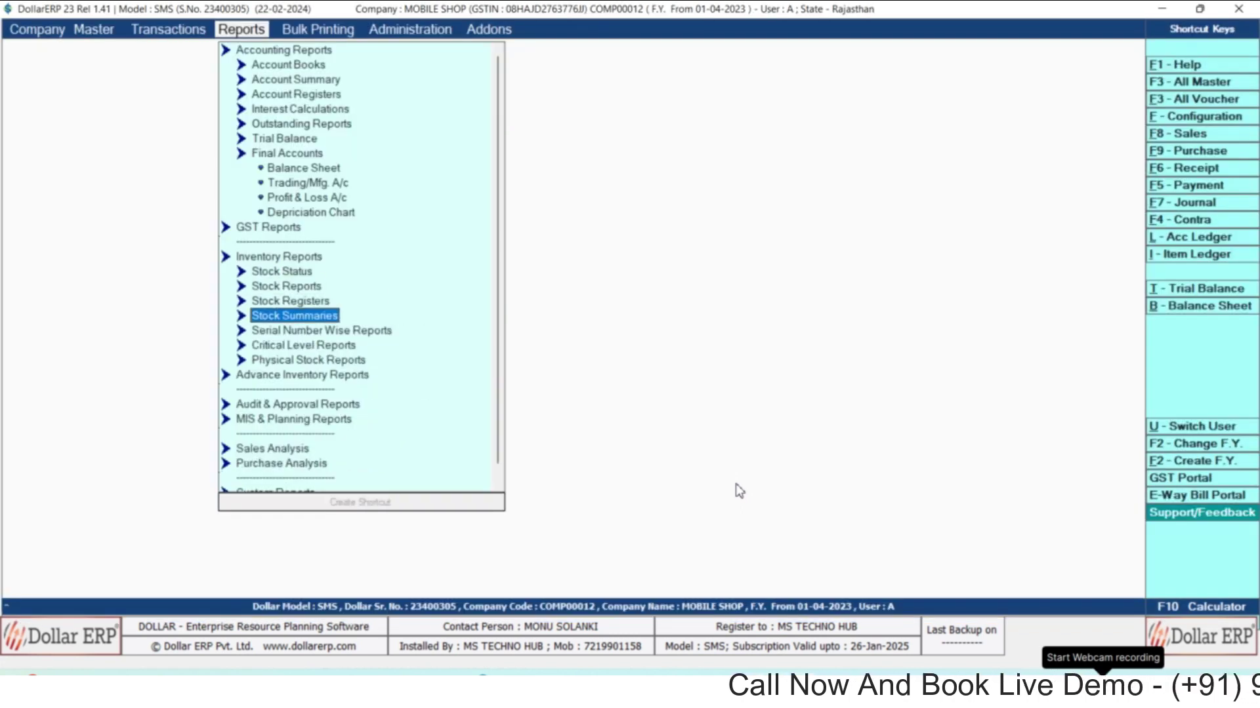
key(Down)
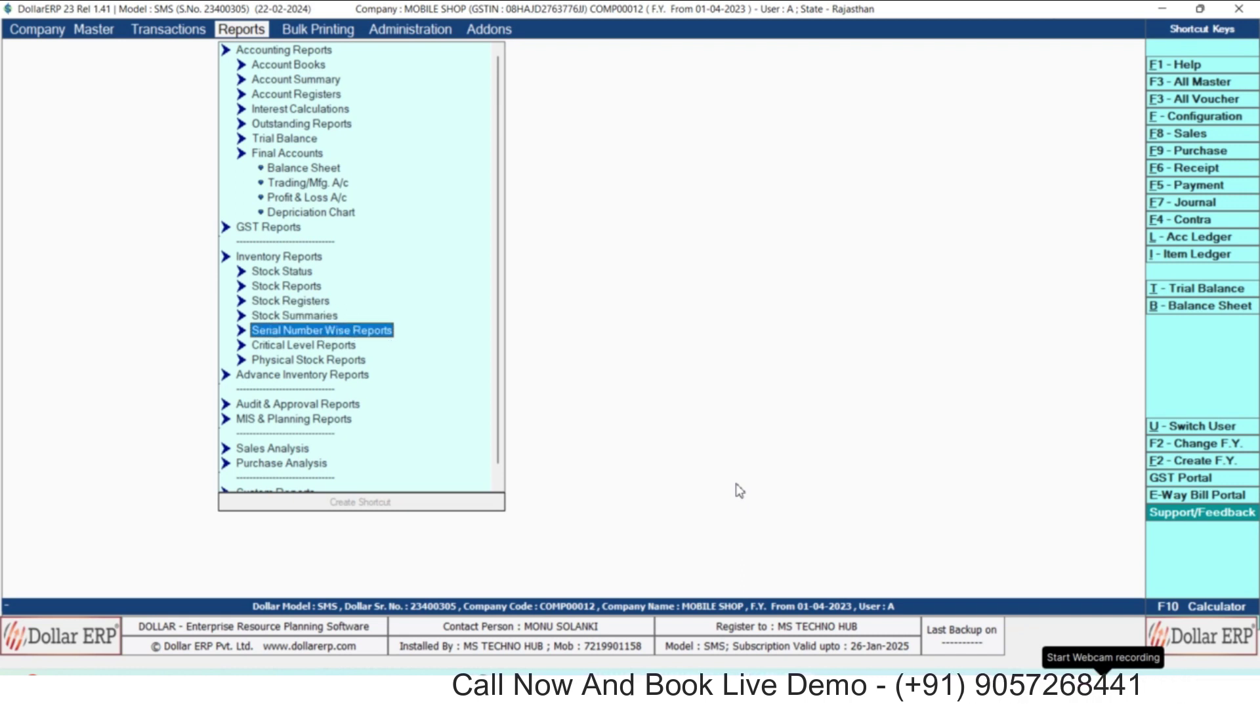
key(Return)
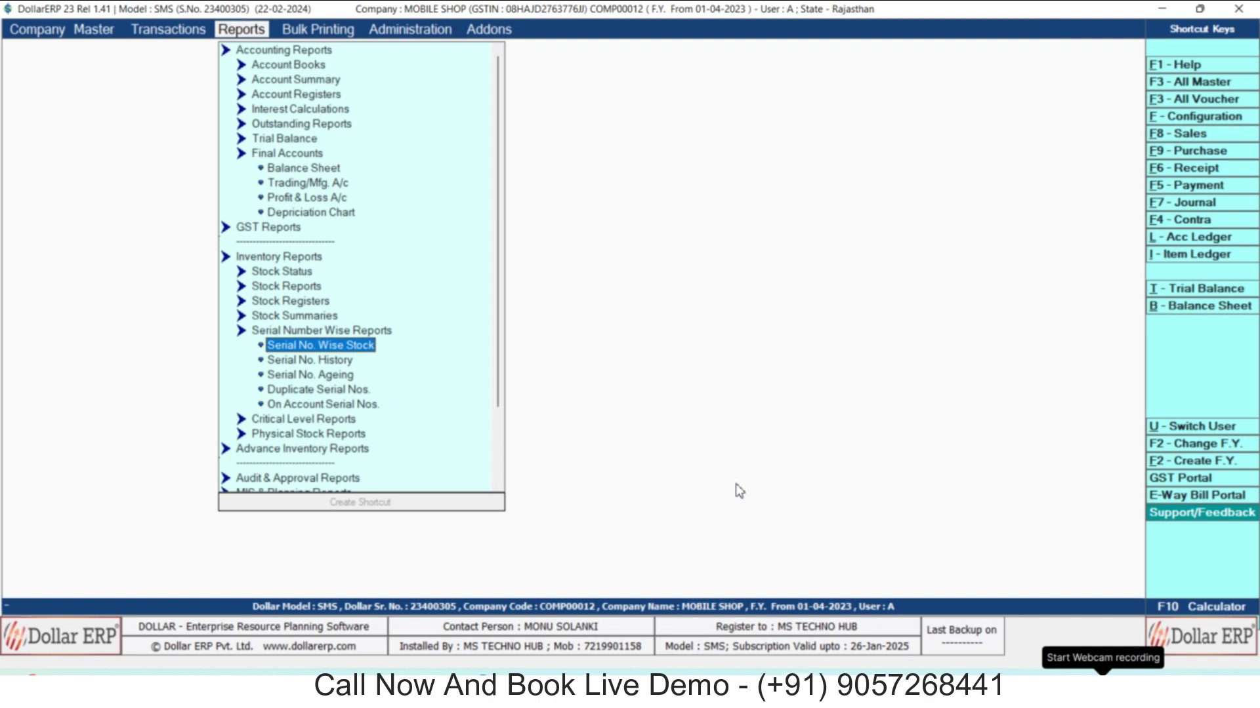
key(Return)
key(Return)
key(Return)
key(Return)
key(Return)
key(Return)
key(Return)
key(Return)
key(Return)
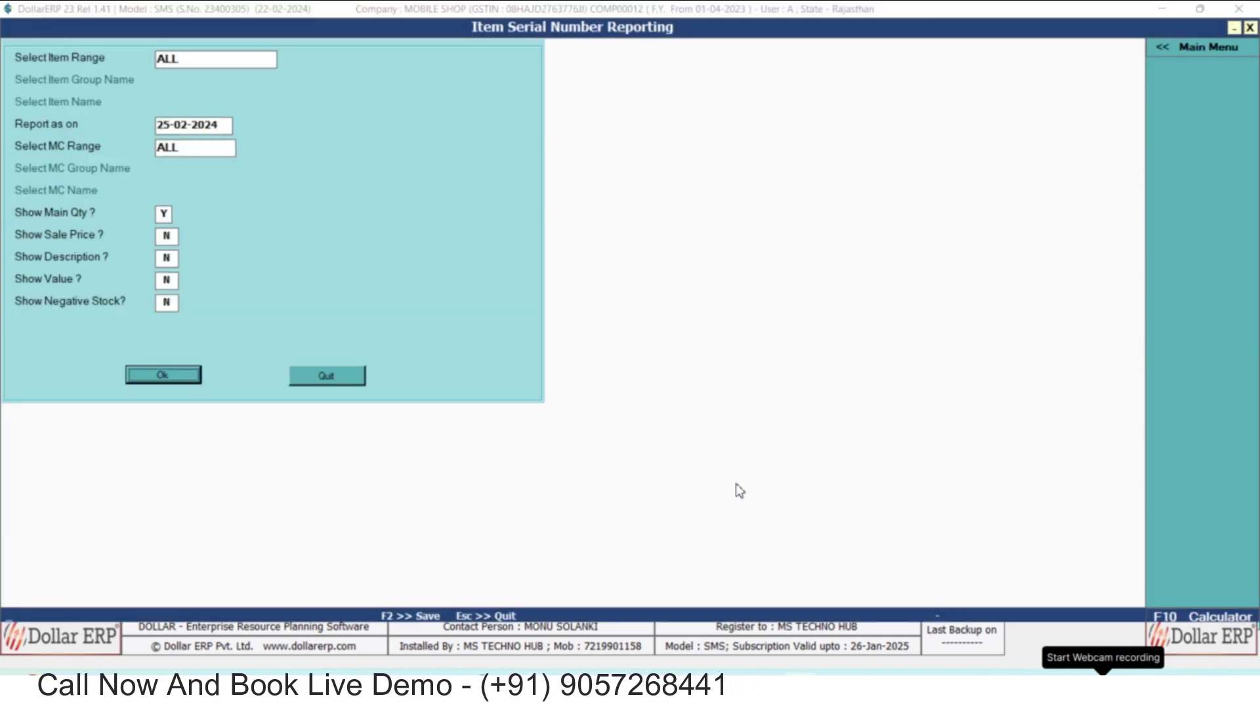
key(Return)
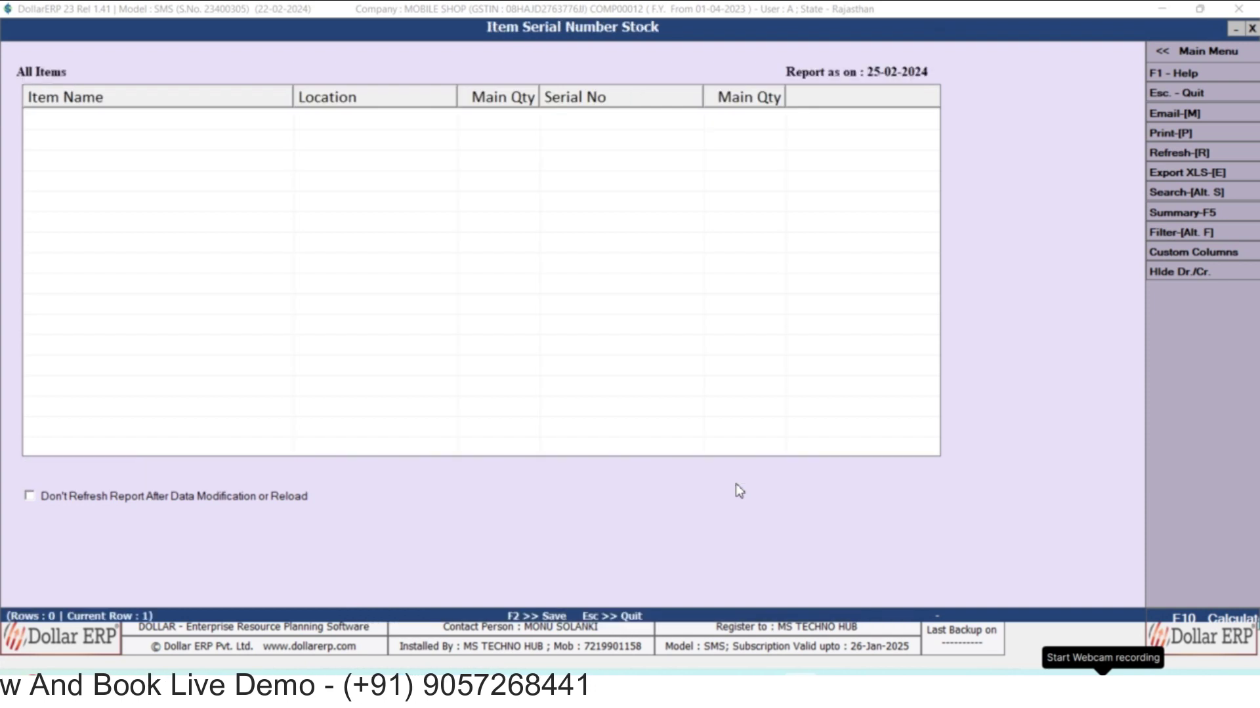
key(Escape)
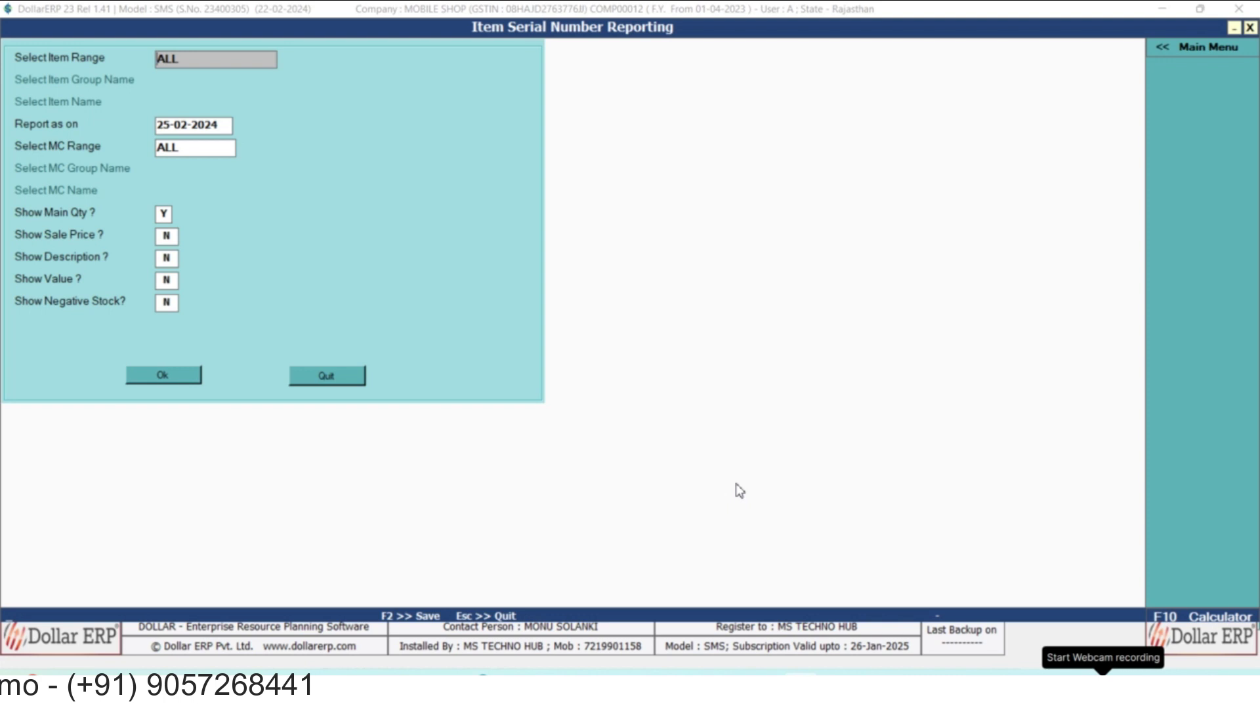
key(Escape)
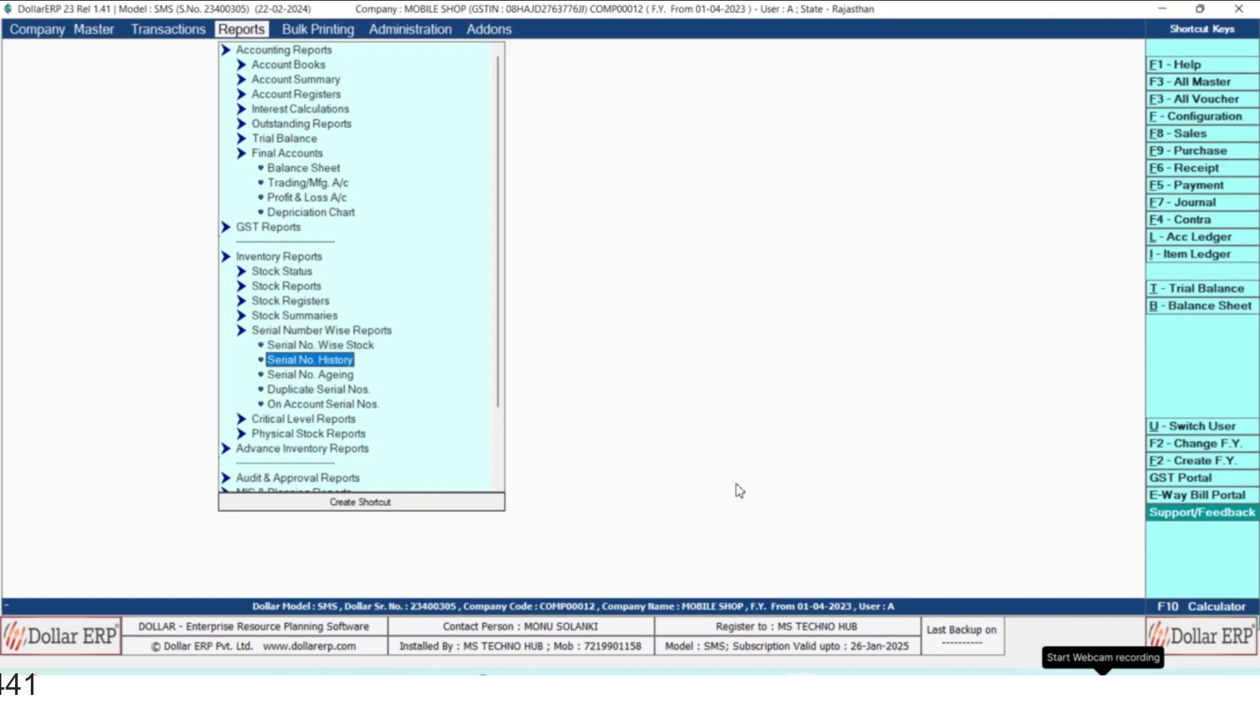
Generate the Item Serial Number History report for serial number 1515.
key(Return)
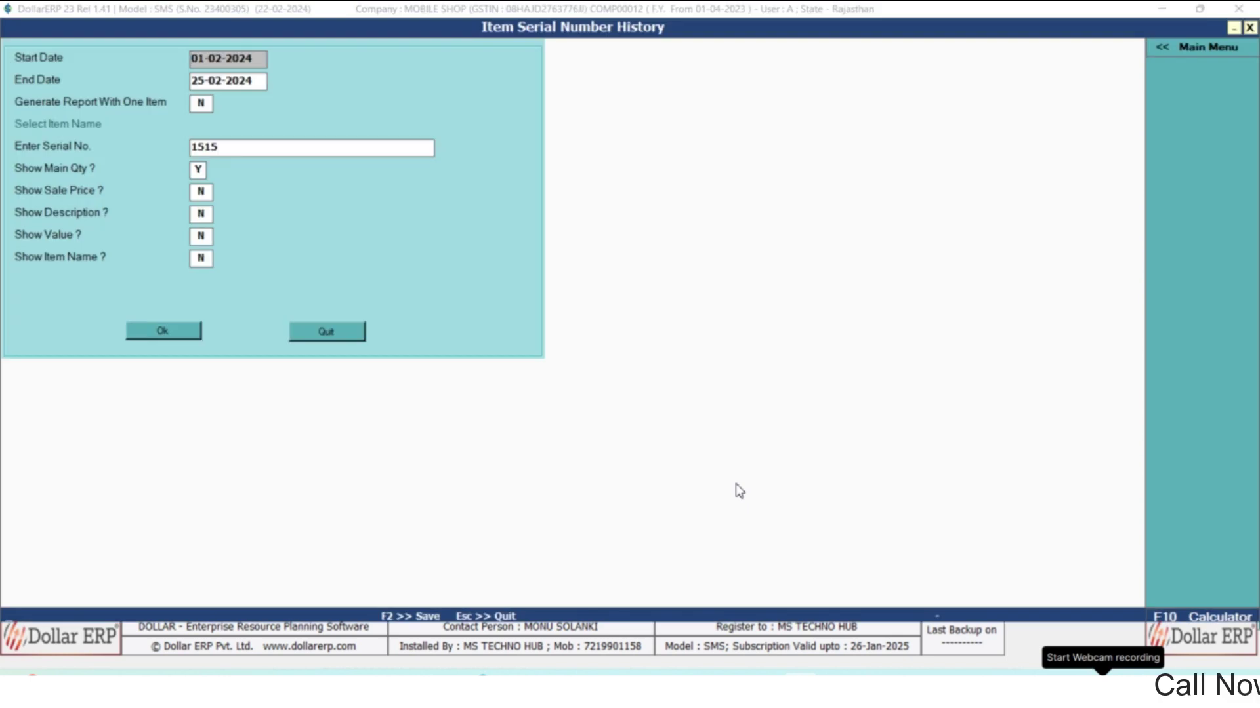
key(Return)
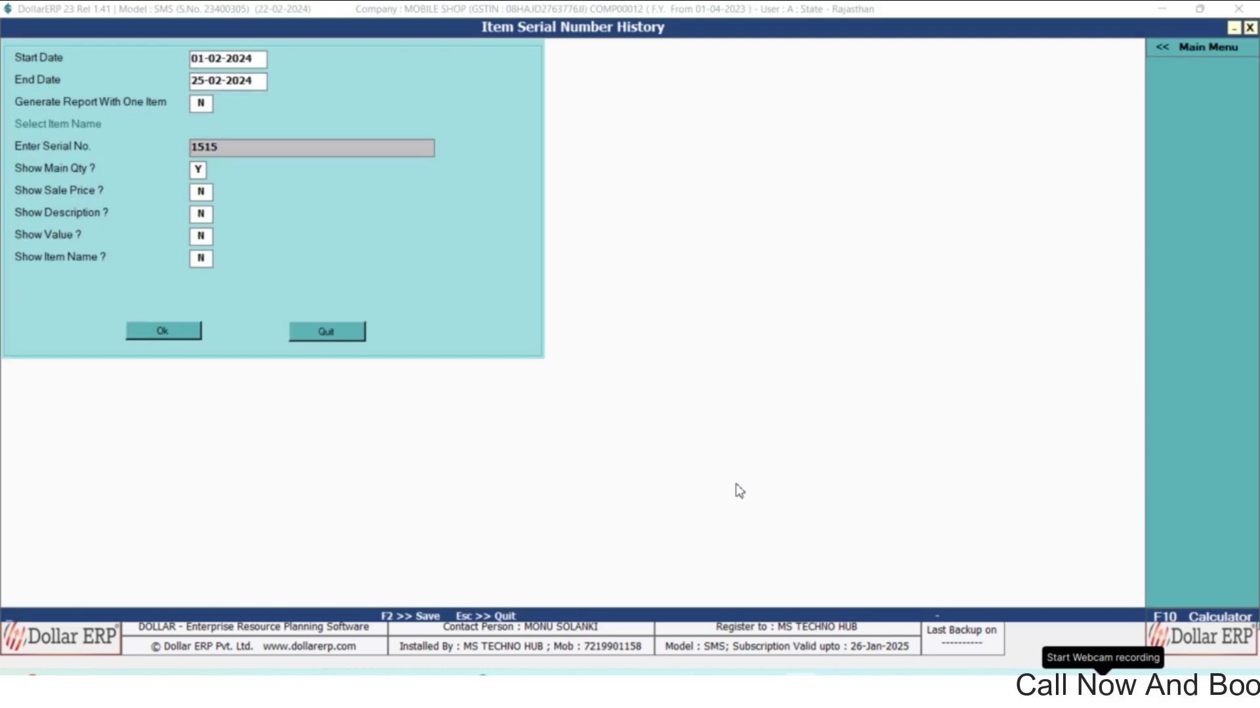
key(Return)
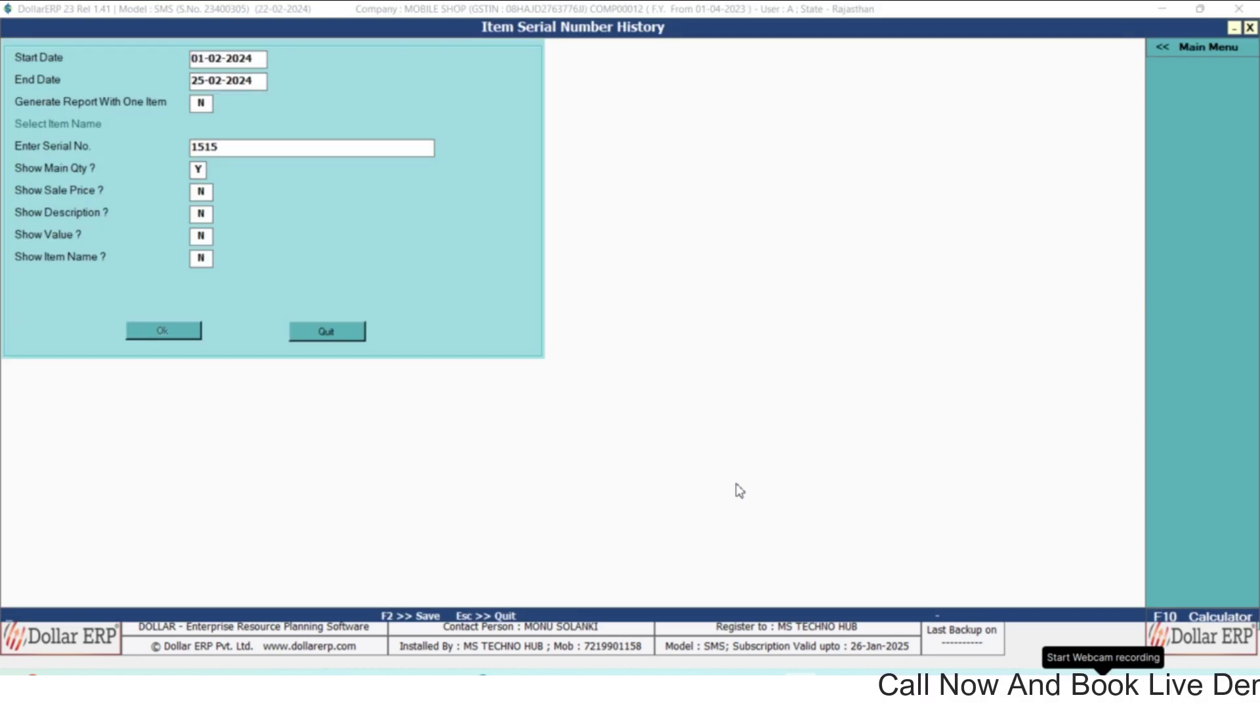
key(Return)
key(Return)
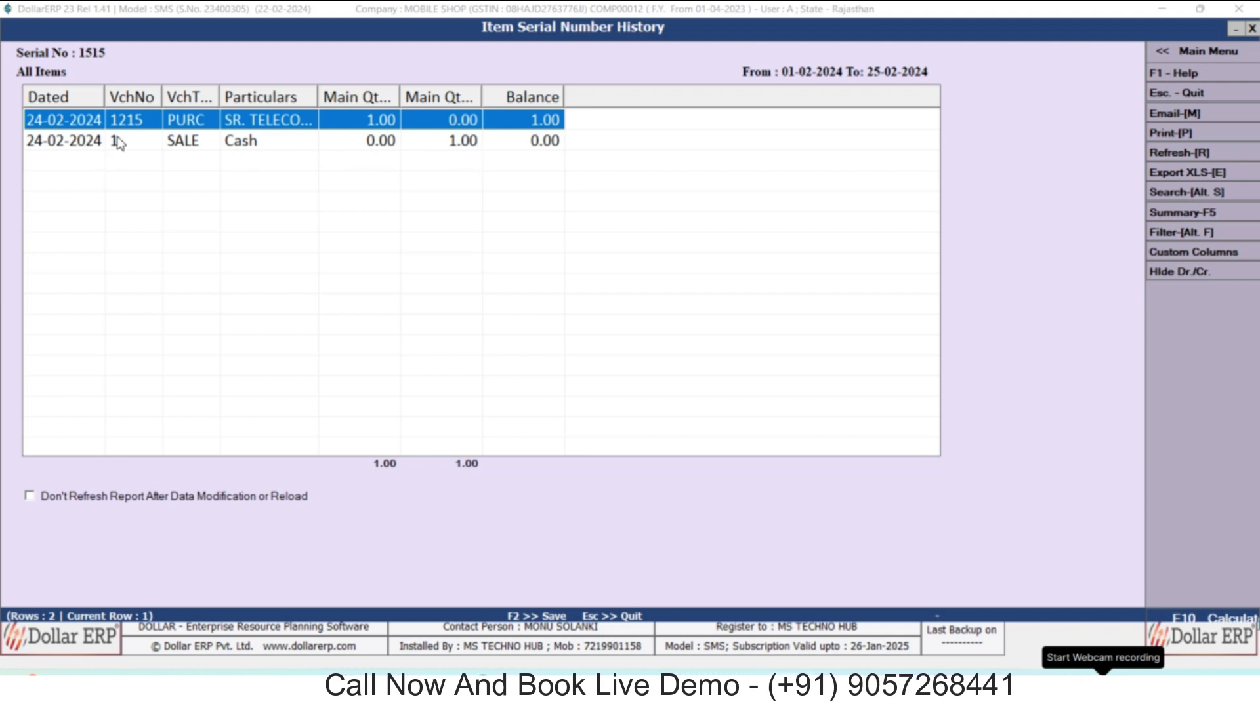
Review the cash sale voucher behind the SALE entry without printing or changing it.
click(182, 147)
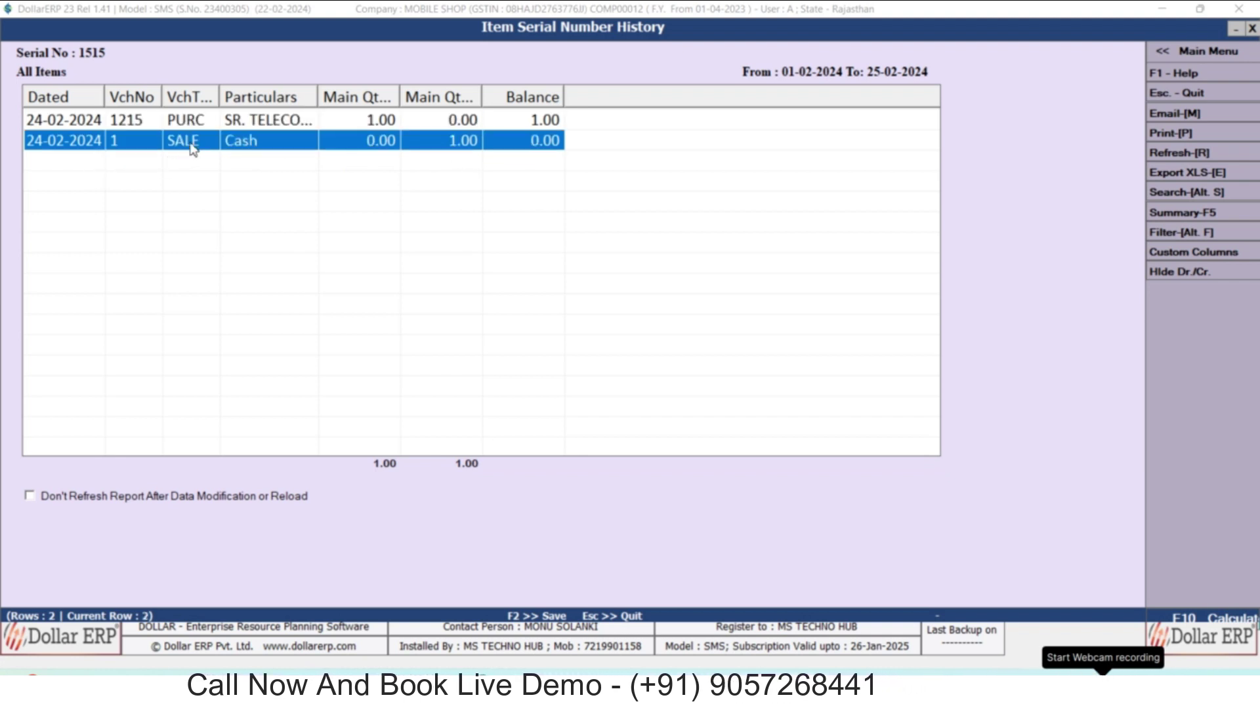
click(209, 182)
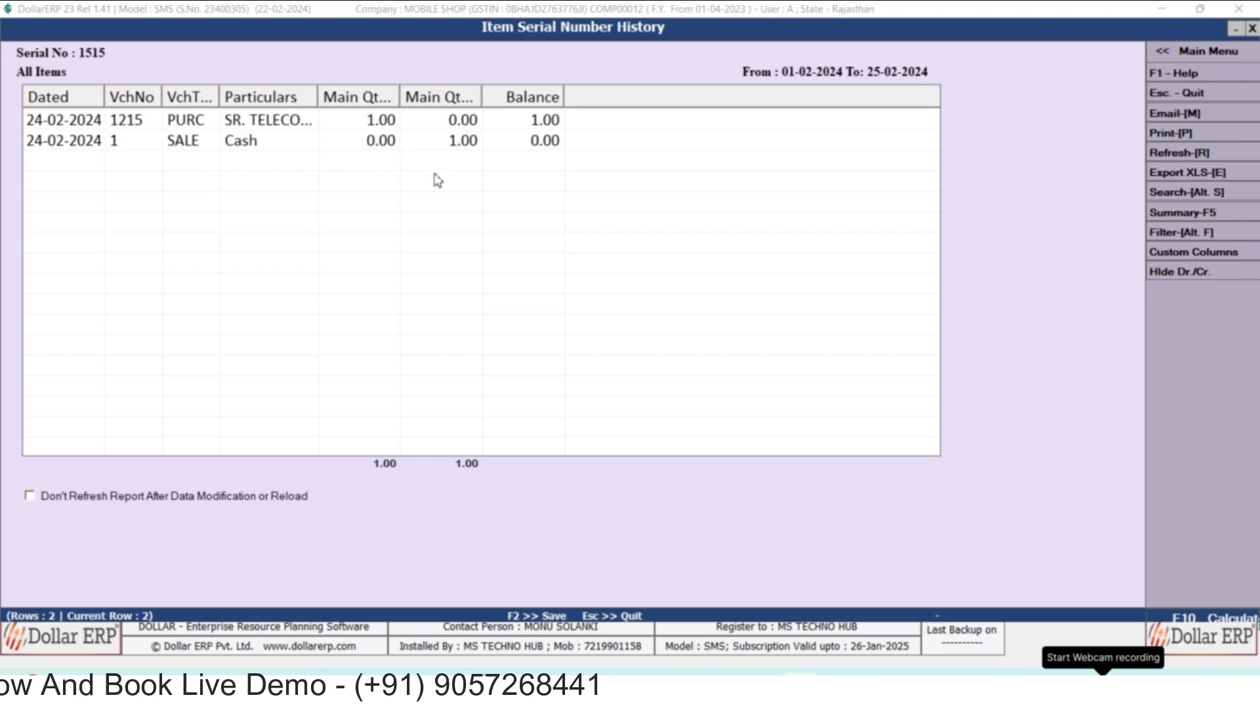
key(Return)
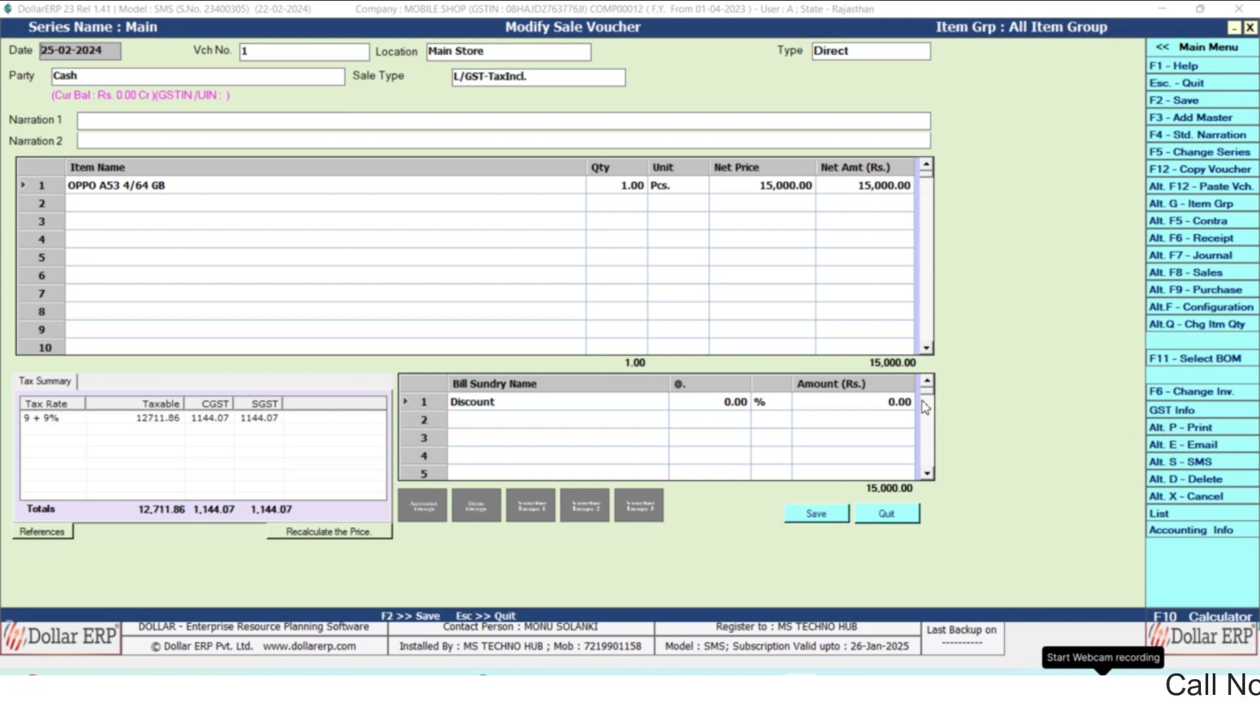
key(alt+p)
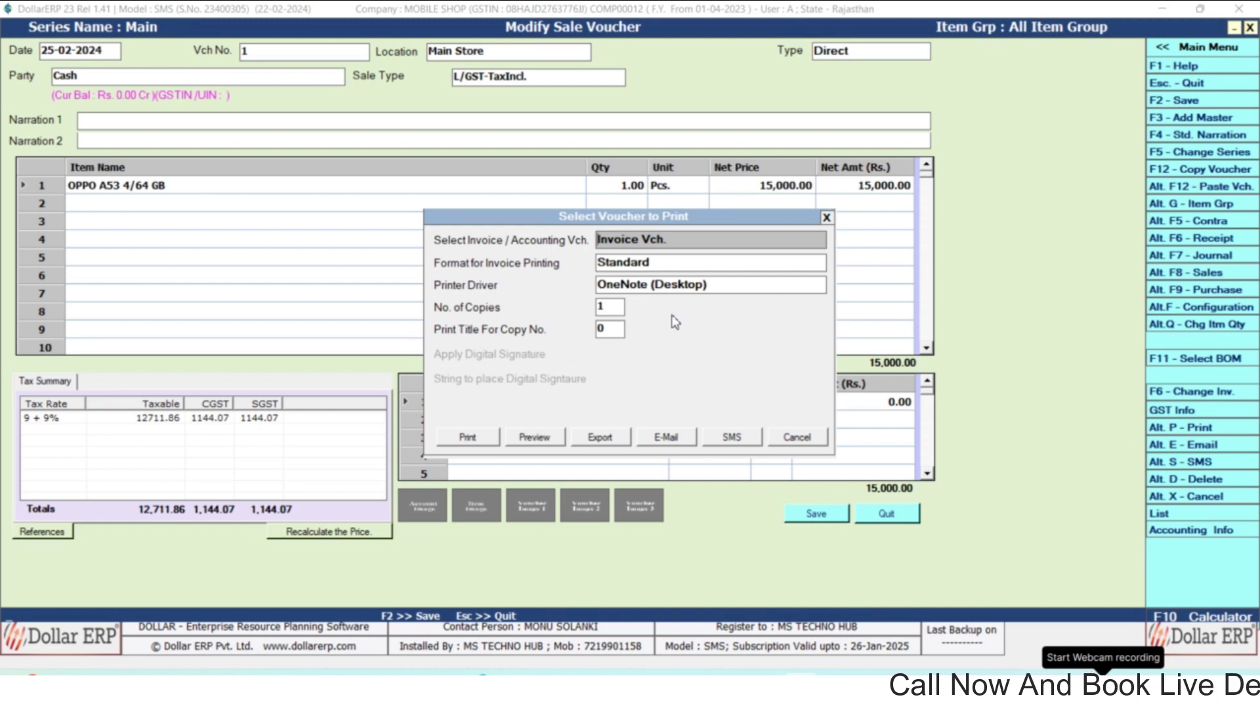
click(827, 217)
key(Escape)
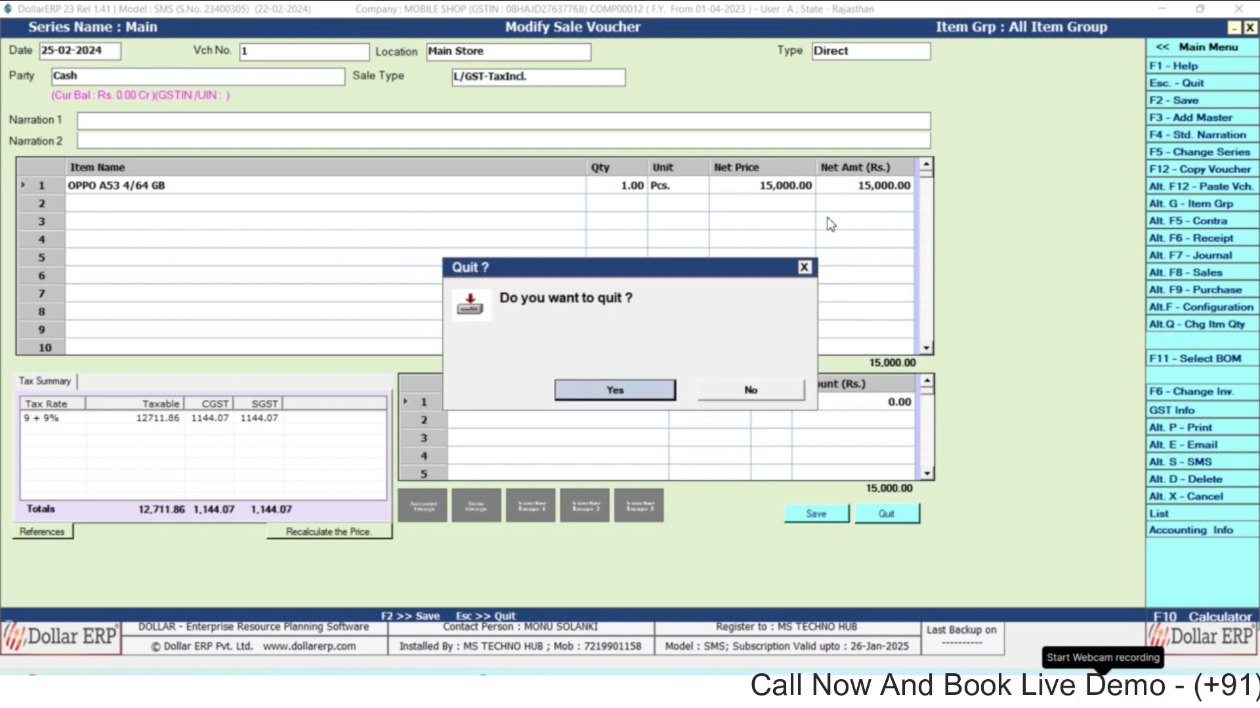
key(Return)
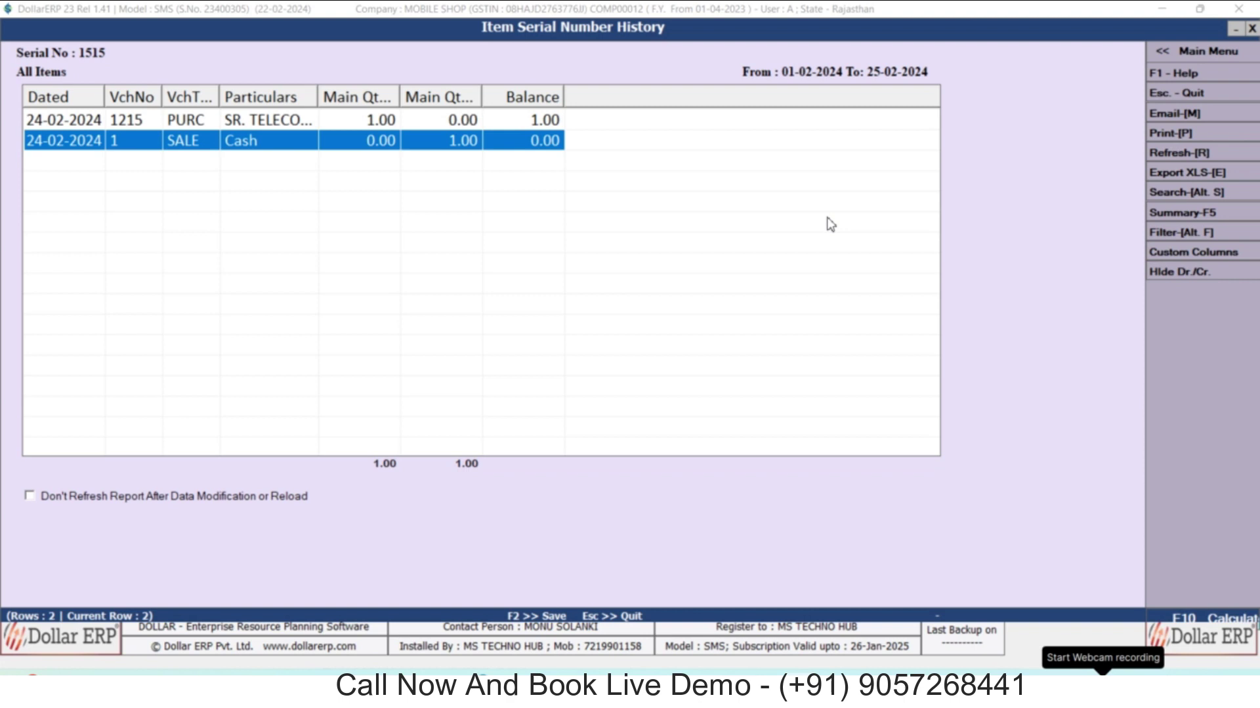
key(Escape)
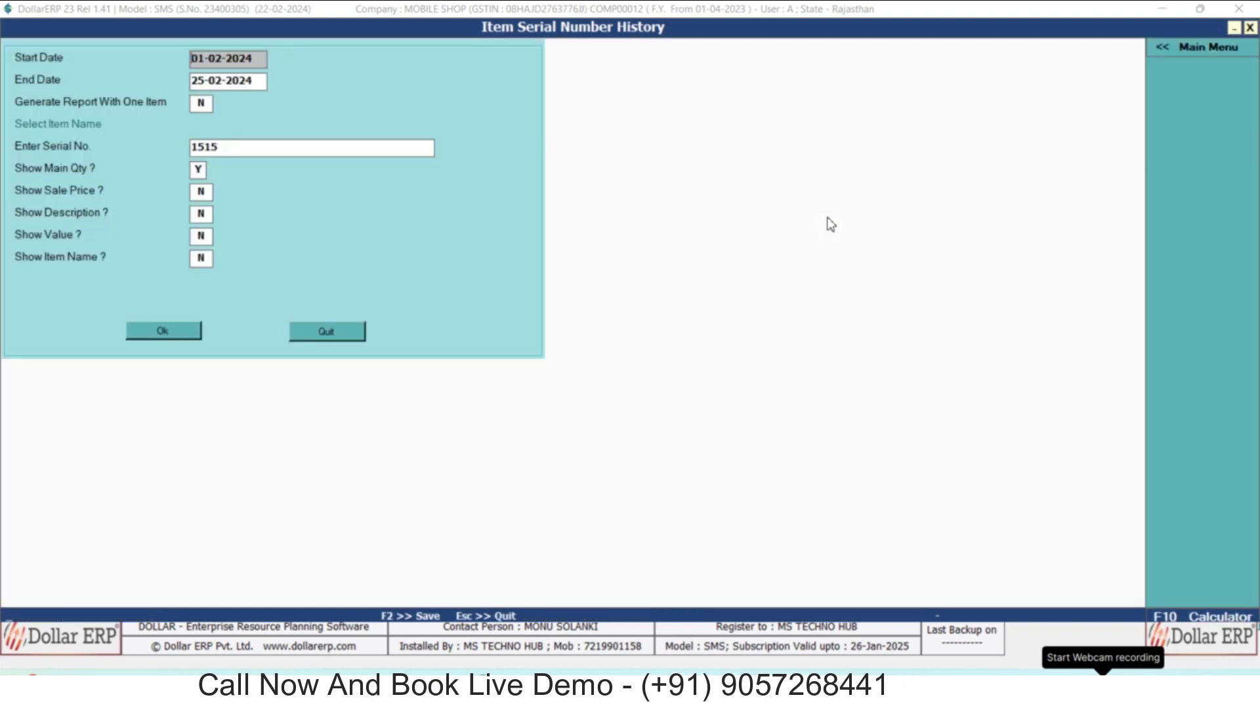
key(Escape)
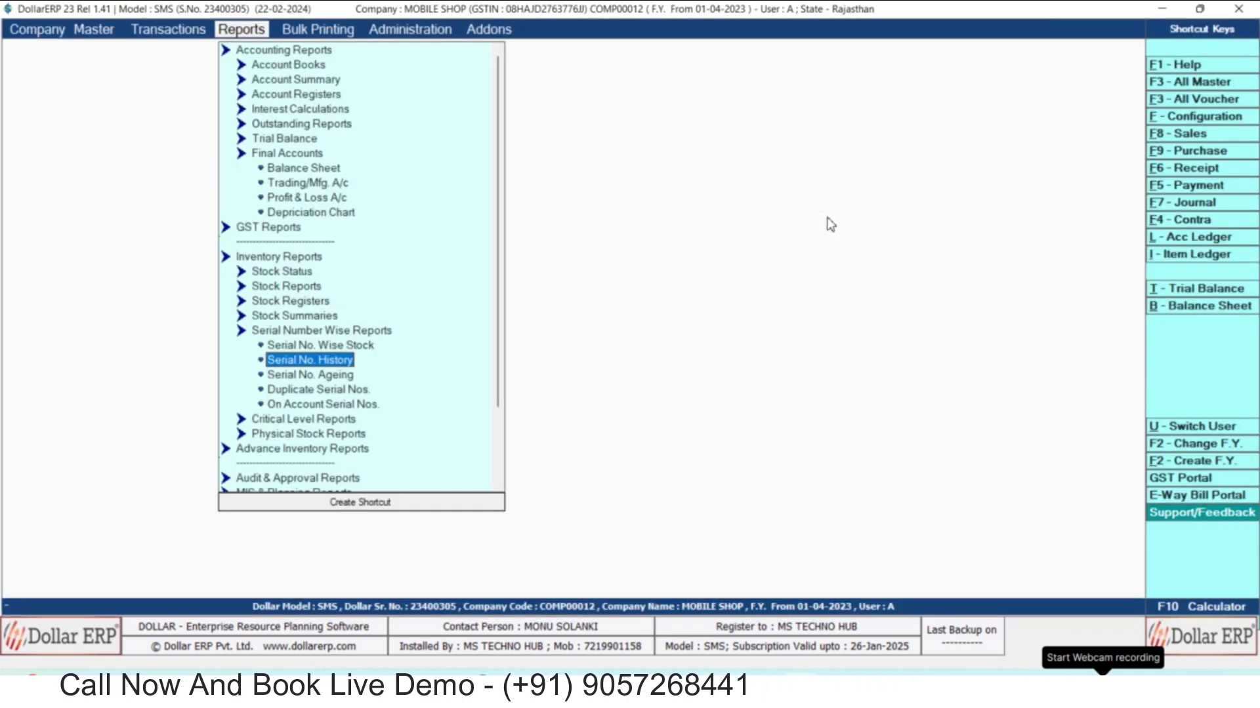
key(Down)
key(Down)
key(Down)
key(Down)
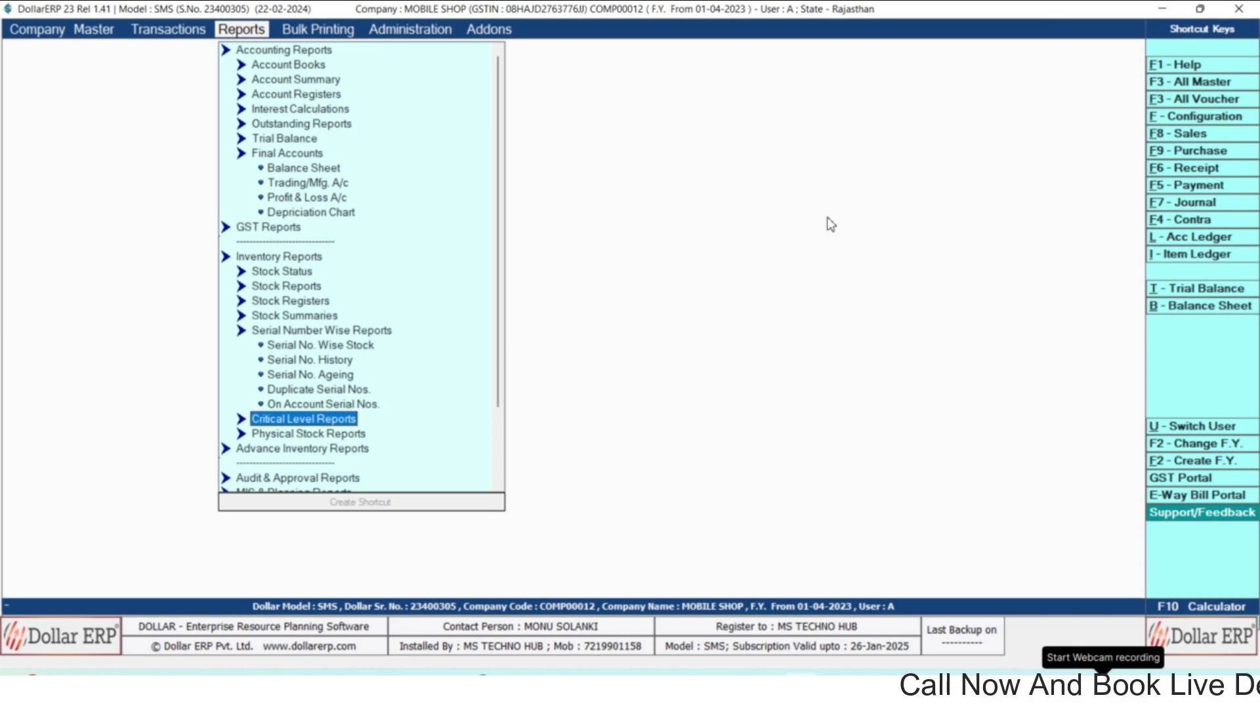
key(Left)
key(Left)
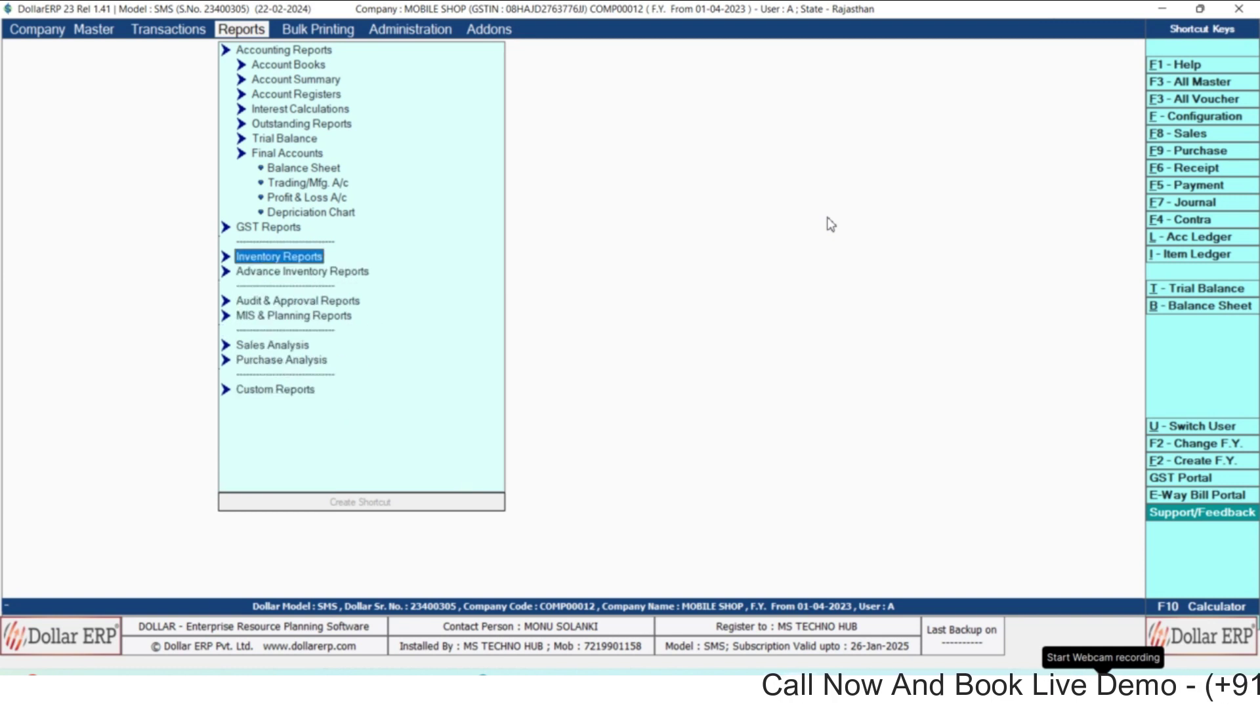
key(Down)
key(Down)
key(Down)
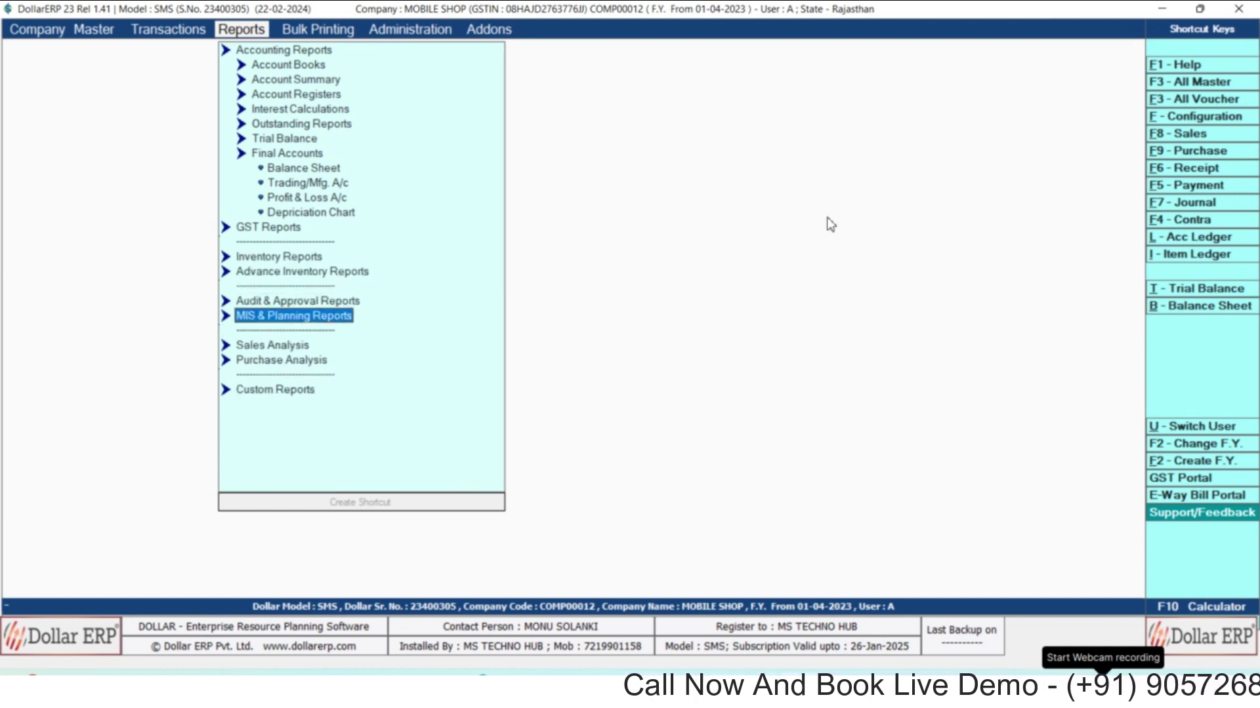
key(Up)
key(Up)
key(Up)
key(Up)
key(Up)
key(Up)
key(Up)
key(Up)
key(Up)
key(Up)
key(Up)
key(Up)
key(Up)
key(Up)
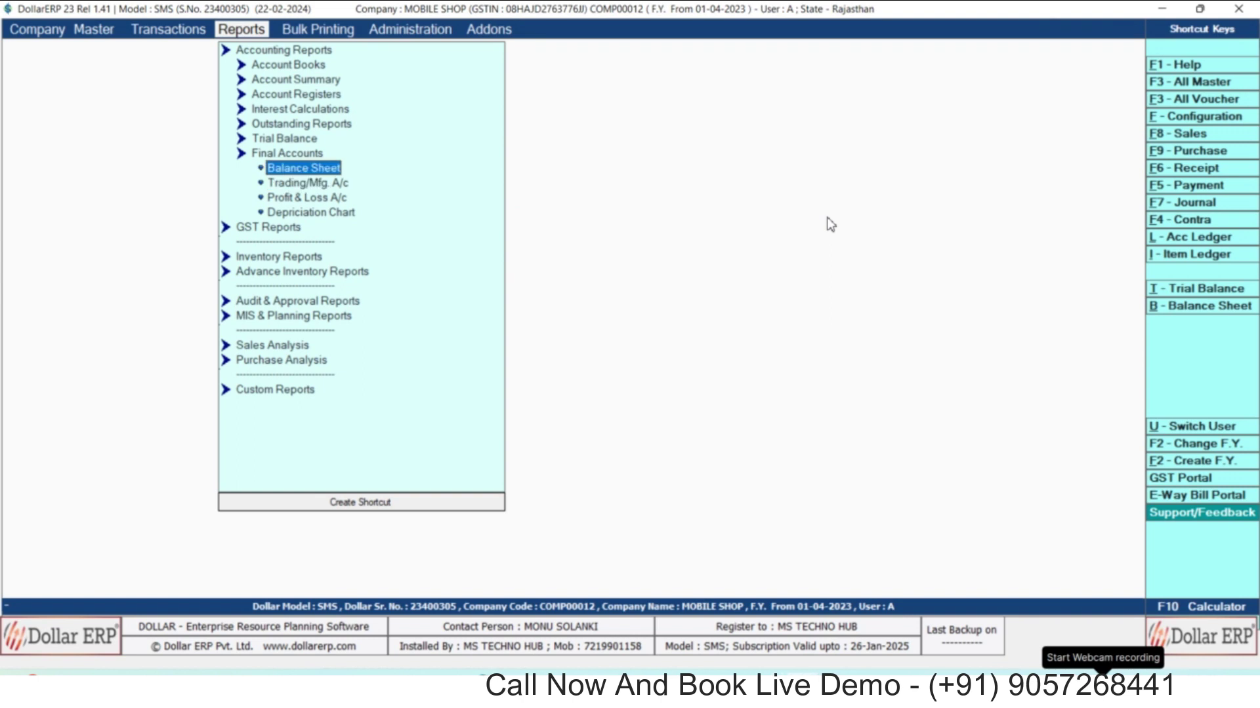
key(Right)
key(Down)
key(Down)
key(Down)
key(Down)
key(Down)
key(Down)
key(Down)
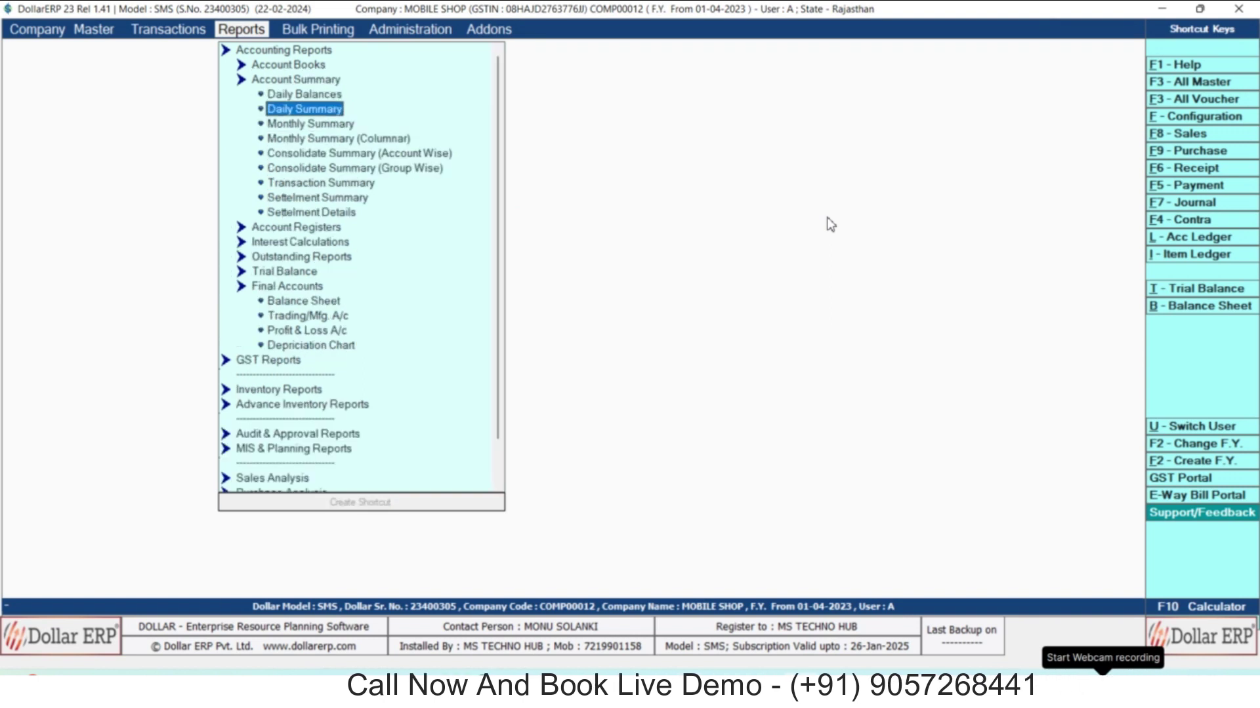
key(Down)
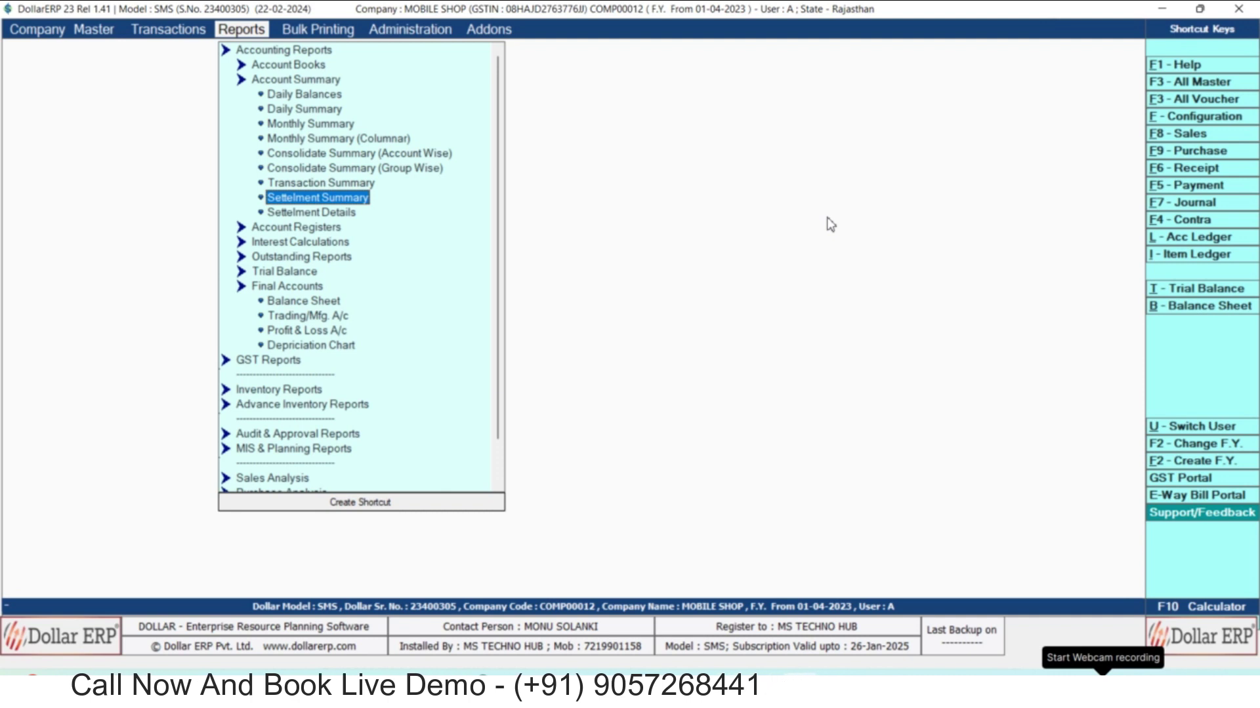
key(Return)
key(Return)
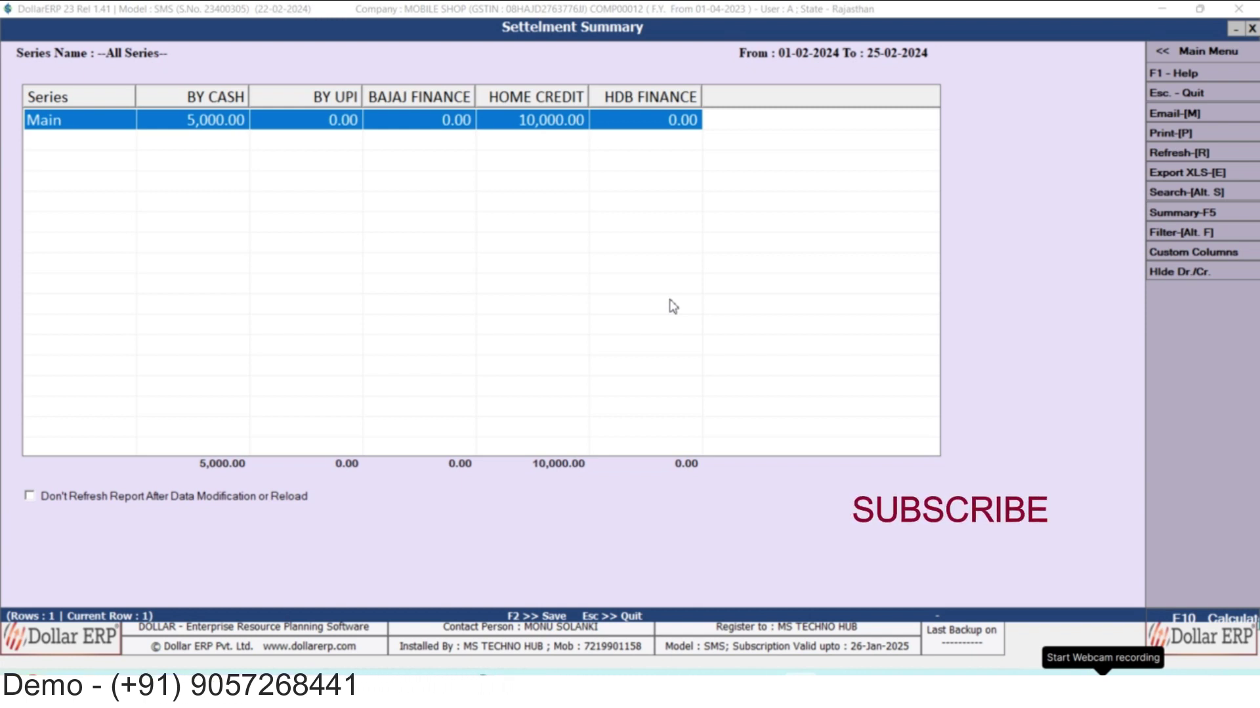
key(Escape)
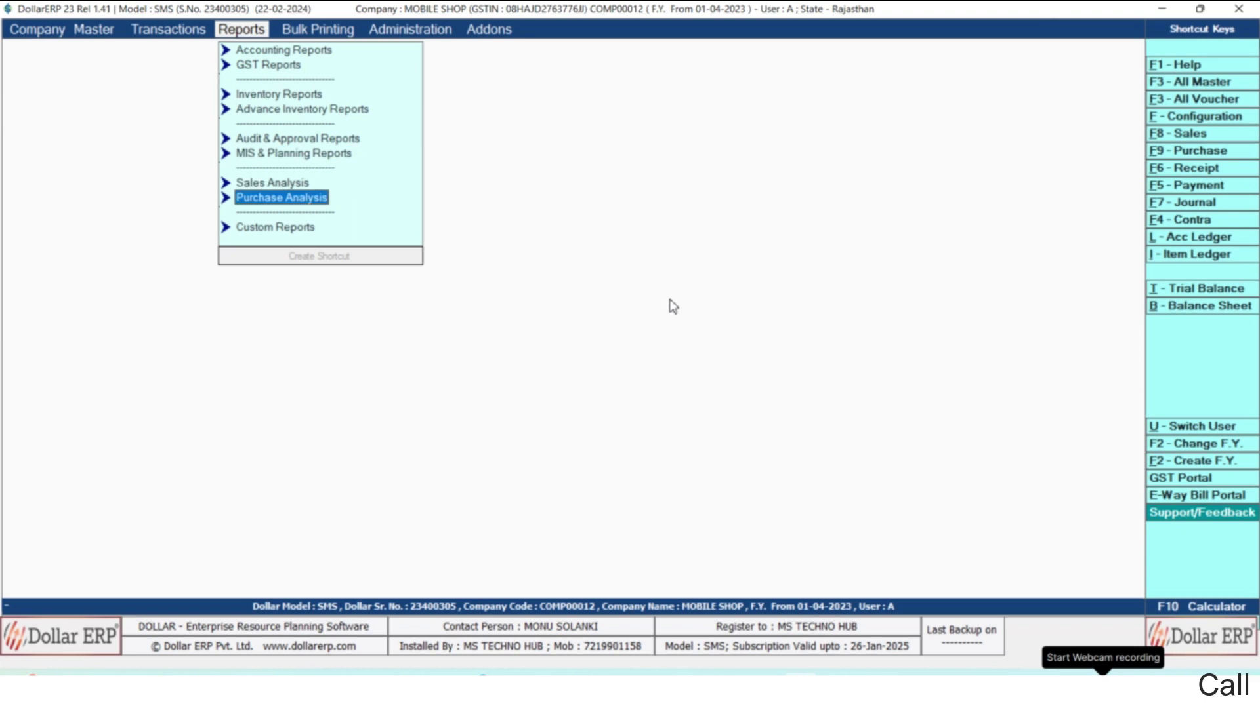
key(Return)
key(Down)
key(Up)
key(Return)
key(Down)
key(Up)
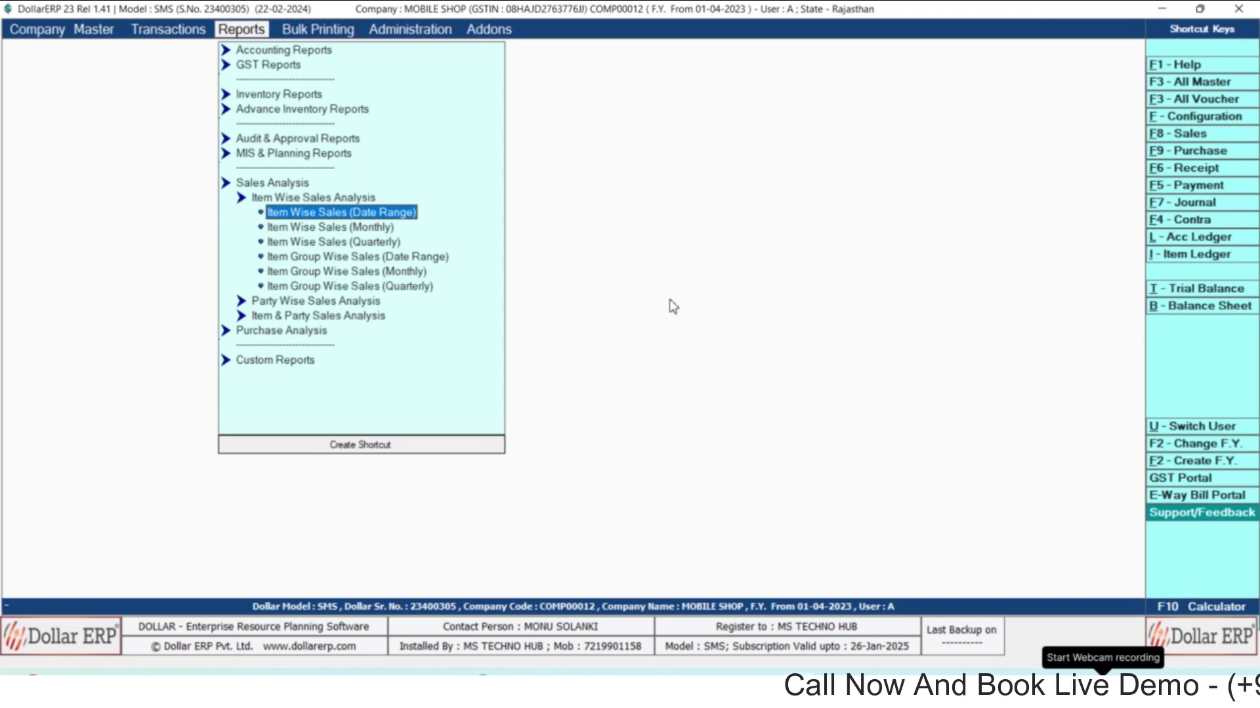
key(Return)
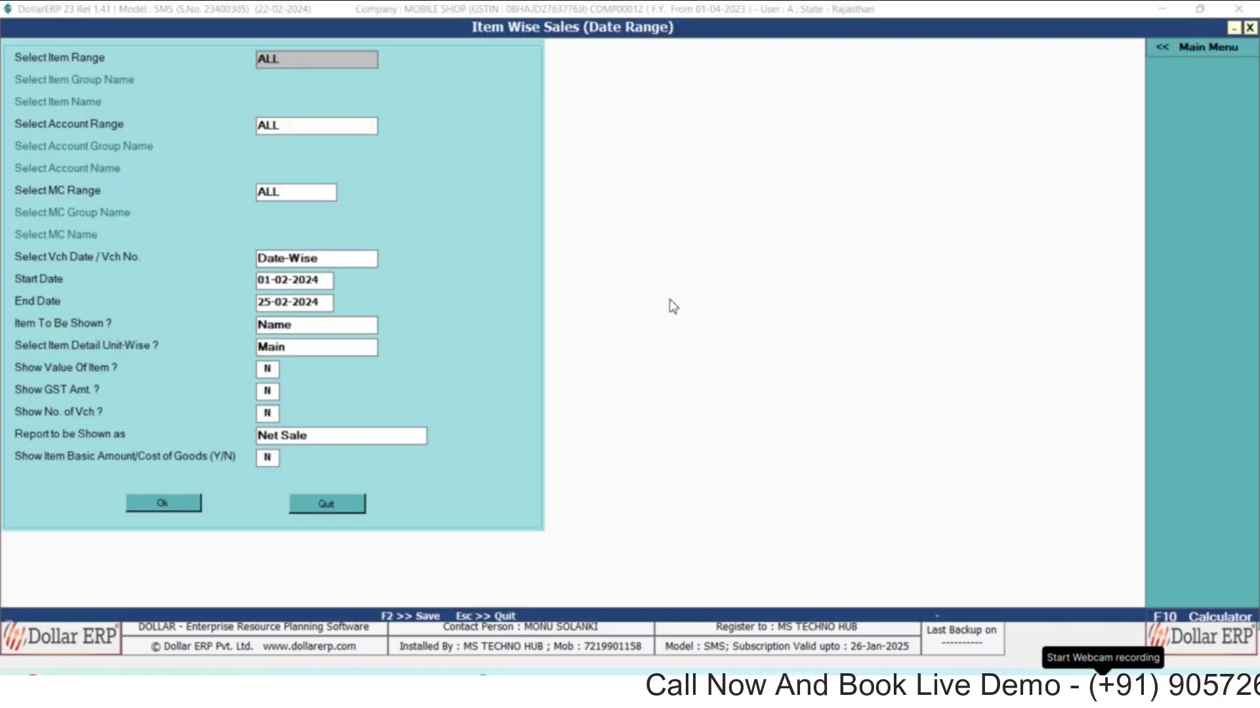
key(Down)
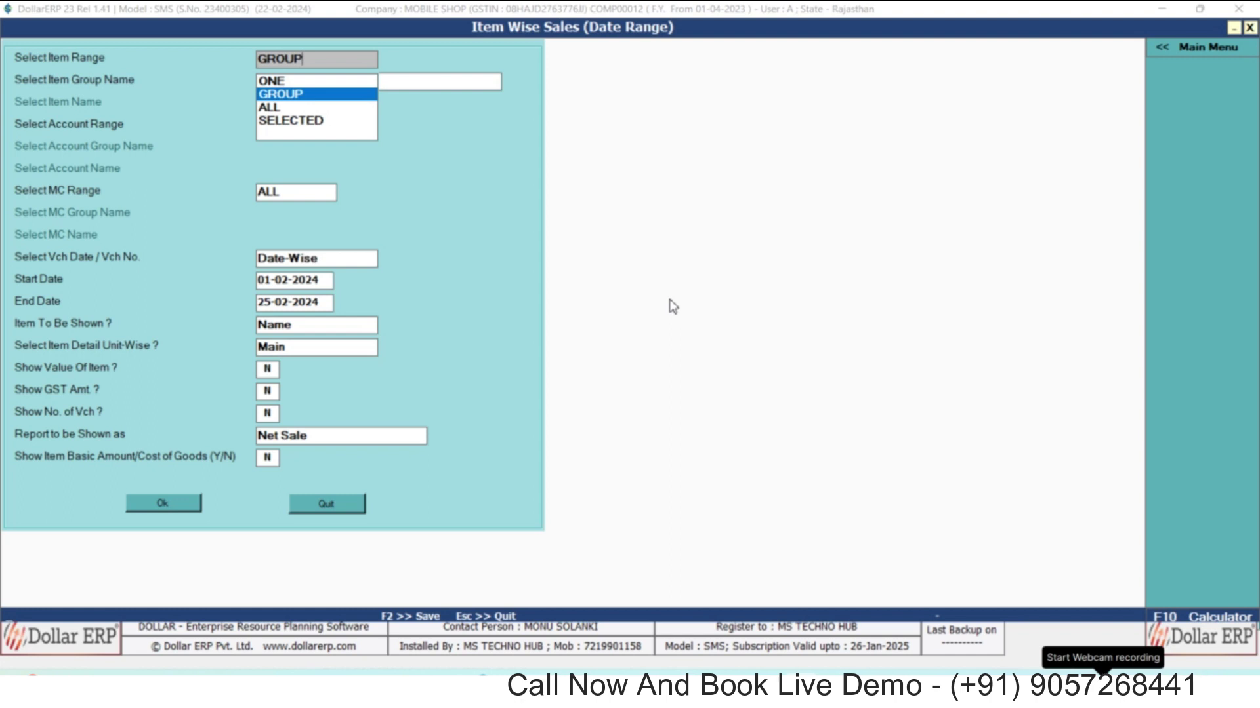
key(Return)
key(Down)
key(Down)
key(Return)
key(Return)
key(Return)
key(Return)
key(Return)
key(Return)
key(Return)
key(Return)
key(Return)
key(Return)
key(Return)
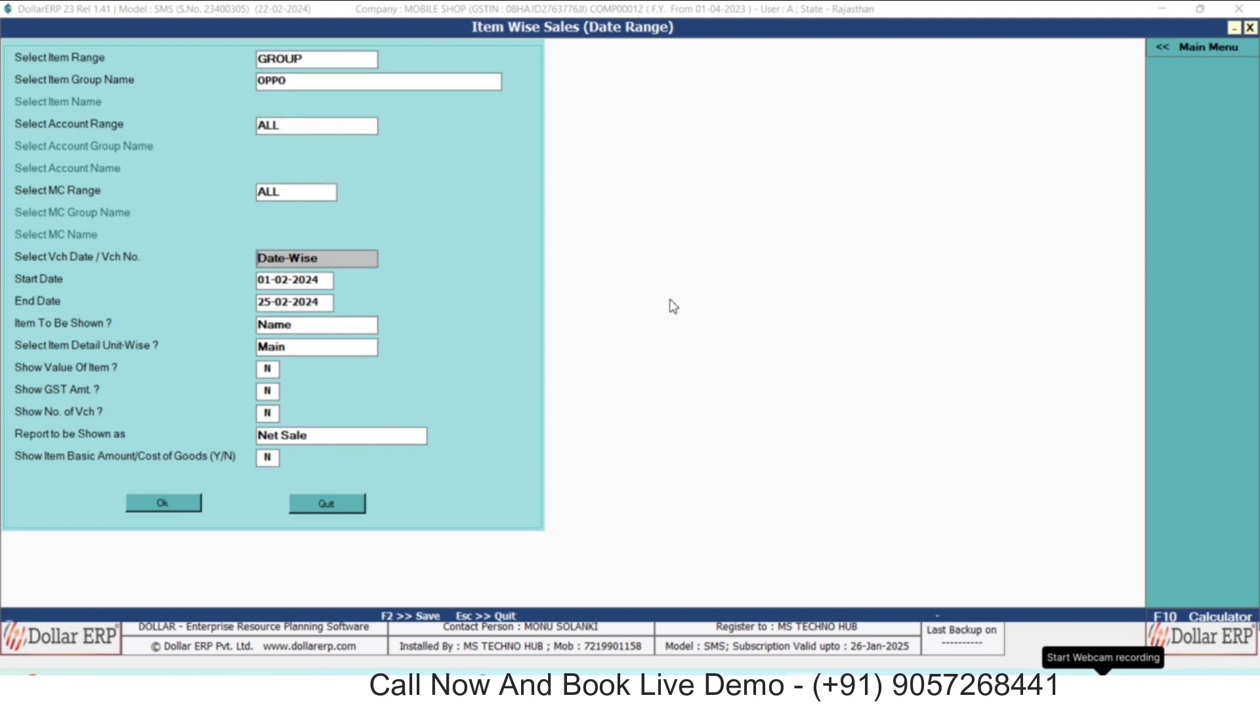
key(Return)
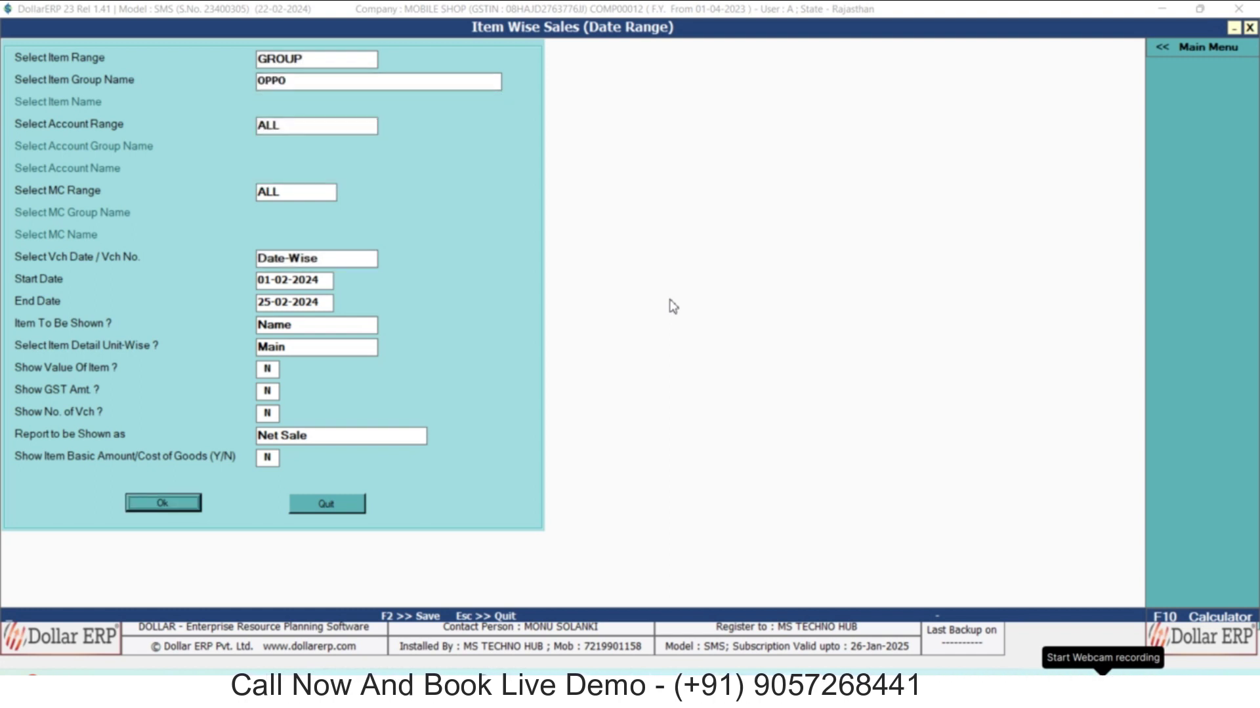
key(Return)
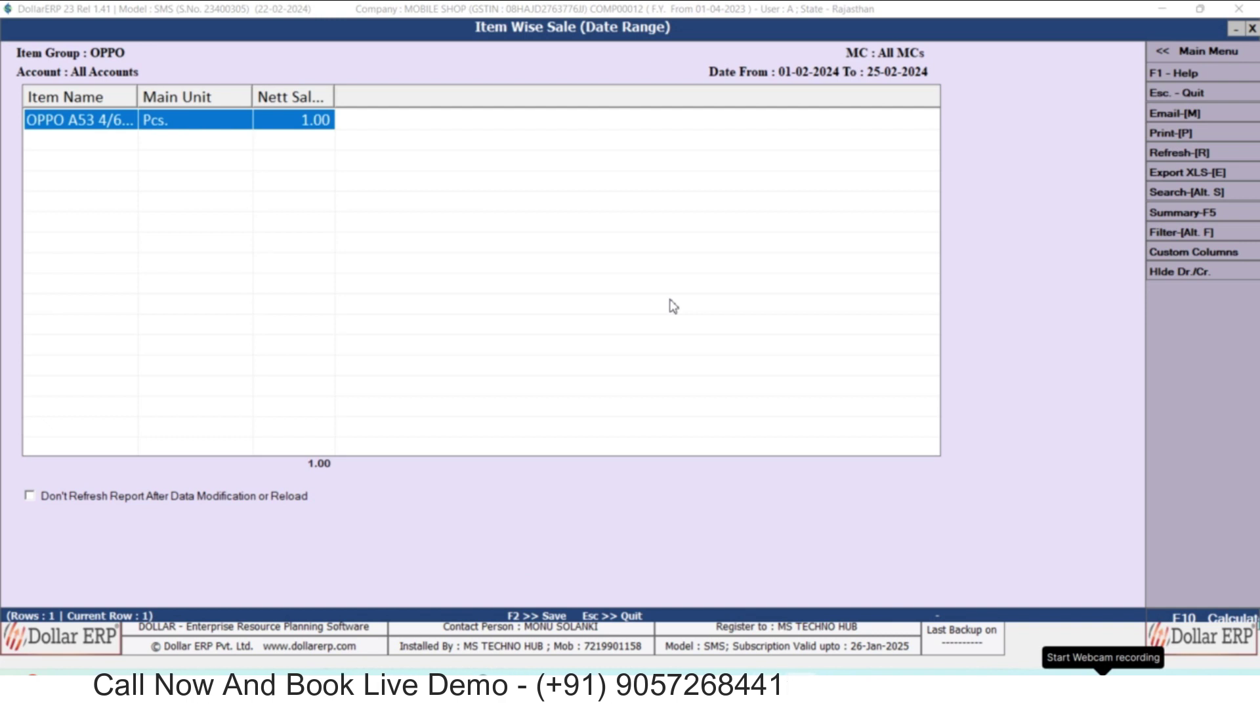
key(Escape)
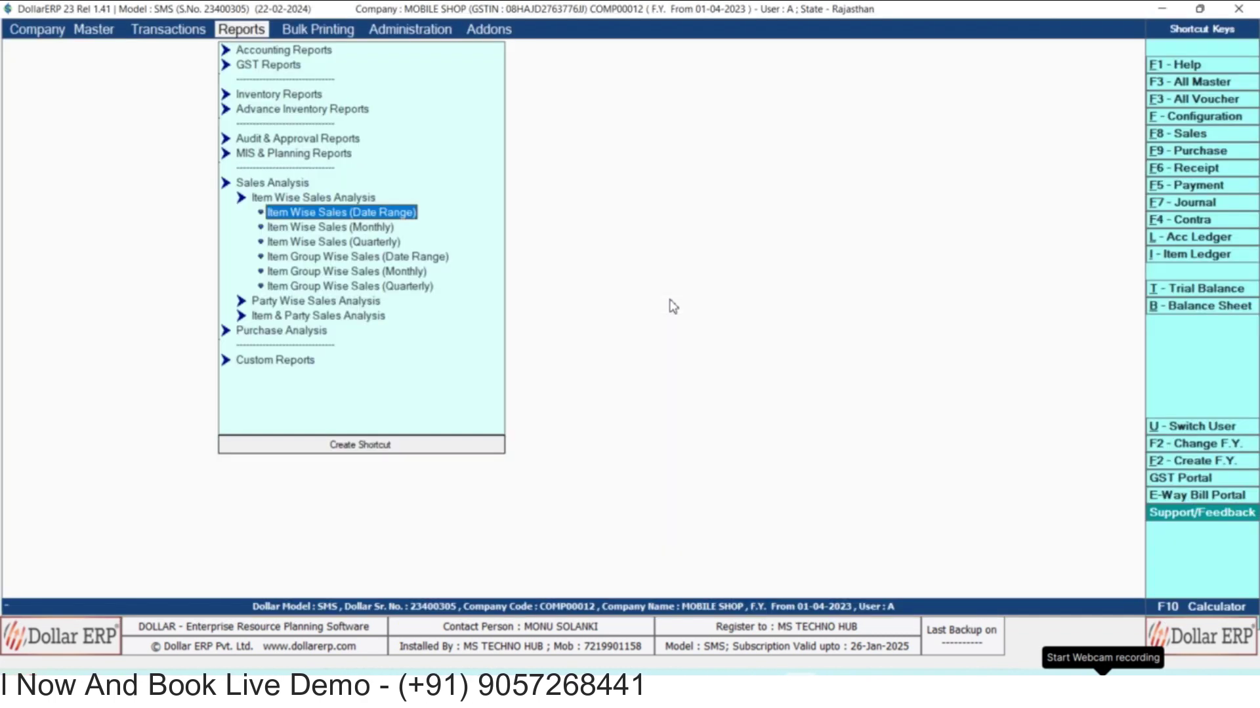